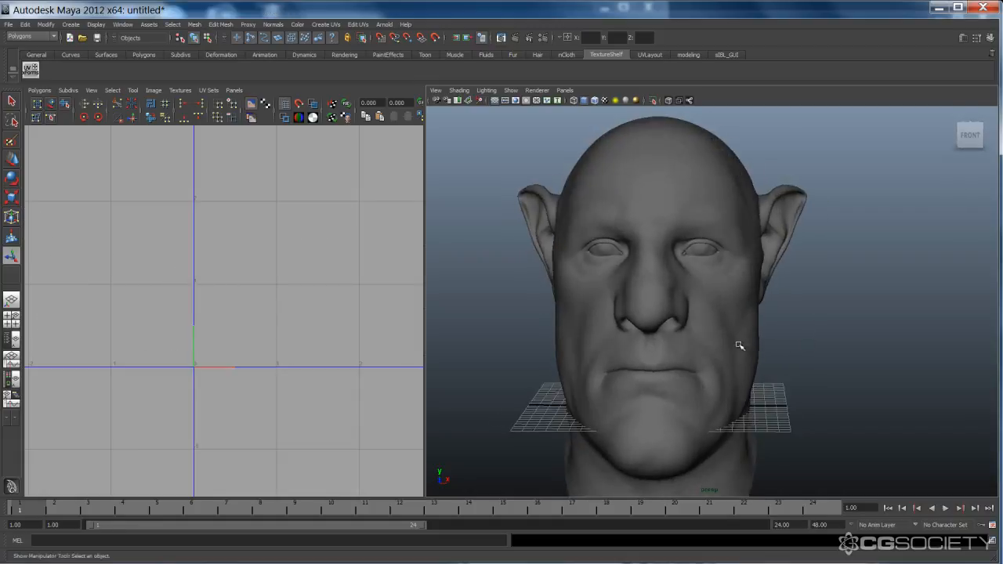
- Examine the shaded head model's face from the front and at a three-quarter angle
middle_click_drag(740, 344, 758, 350, "alt")
right_click_drag(708, 340, 739, 322, "alt")
middle_click_drag(741, 347, 755, 374, "alt")
mouse_move(755, 374)
left_mouse_down("alt")
mouse_move(690, 363)
mouse_move(747, 373)
left_mouse_up("alt")
right_click_drag(707, 327, 800, 336, "alt")
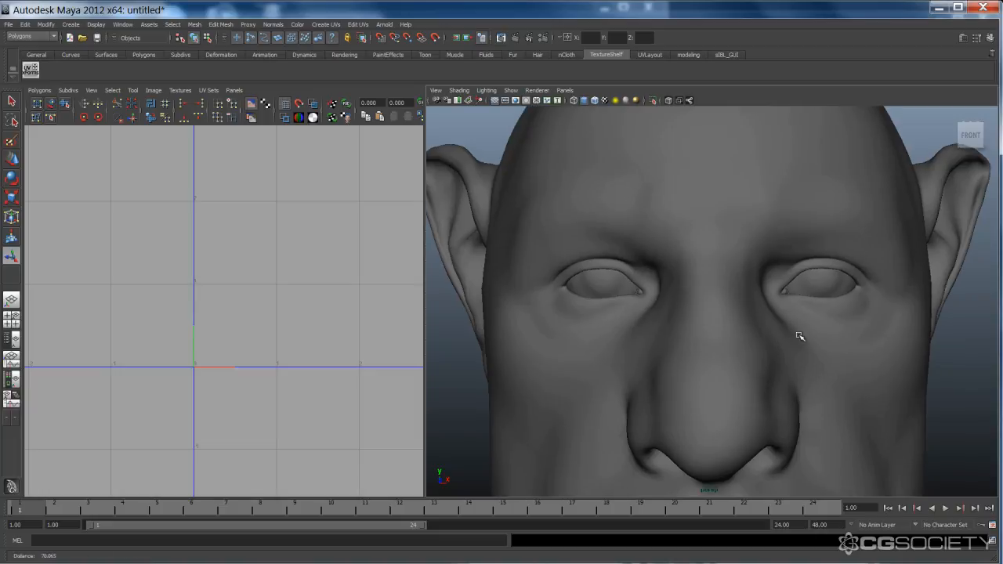
left_click_drag(795, 343, 782, 349, "alt")
right_click_drag(783, 348, 706, 322, "alt")
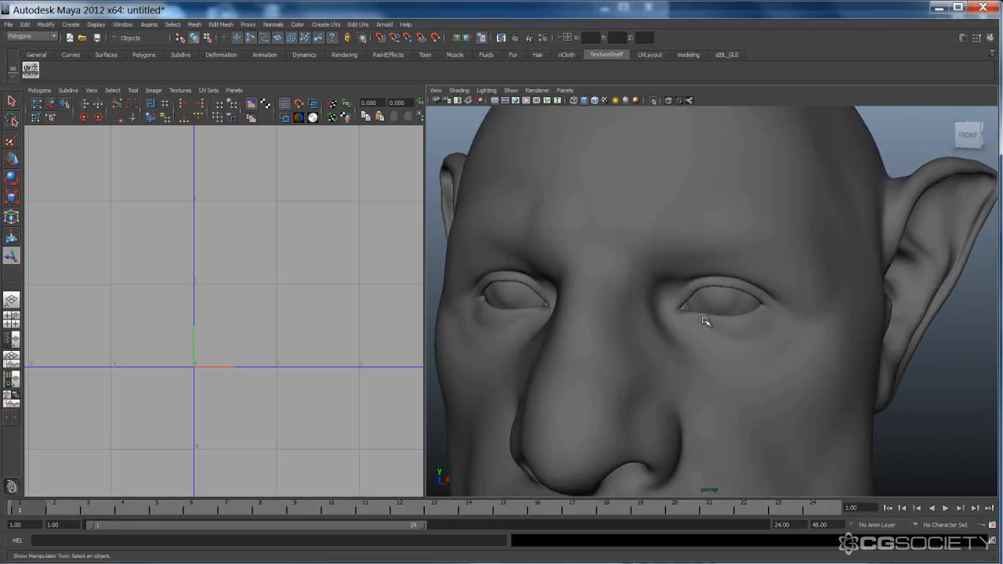
middle_click_drag(691, 354, 718, 346, "alt")
left_click_drag(772, 307, 777, 379, "alt")
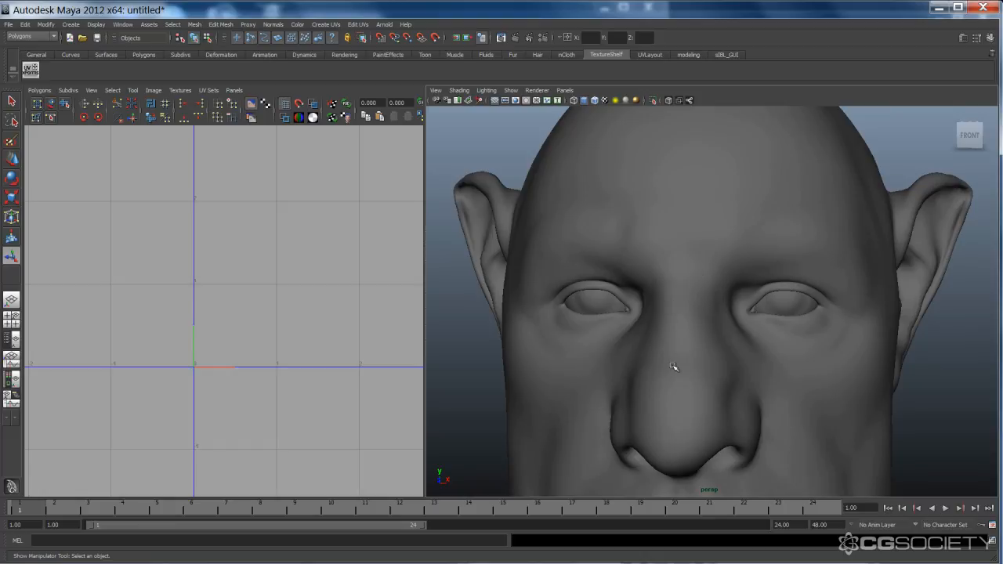
- Examine one of the head's eyes and its eyelids up close, and the whole face from the front
middle_click_drag(801, 338, 741, 343, "alt")
right_click_drag(741, 343, 808, 352, "alt")
middle_click_drag(808, 351, 748, 343, "alt")
right_click_drag(748, 343, 846, 322, "alt")
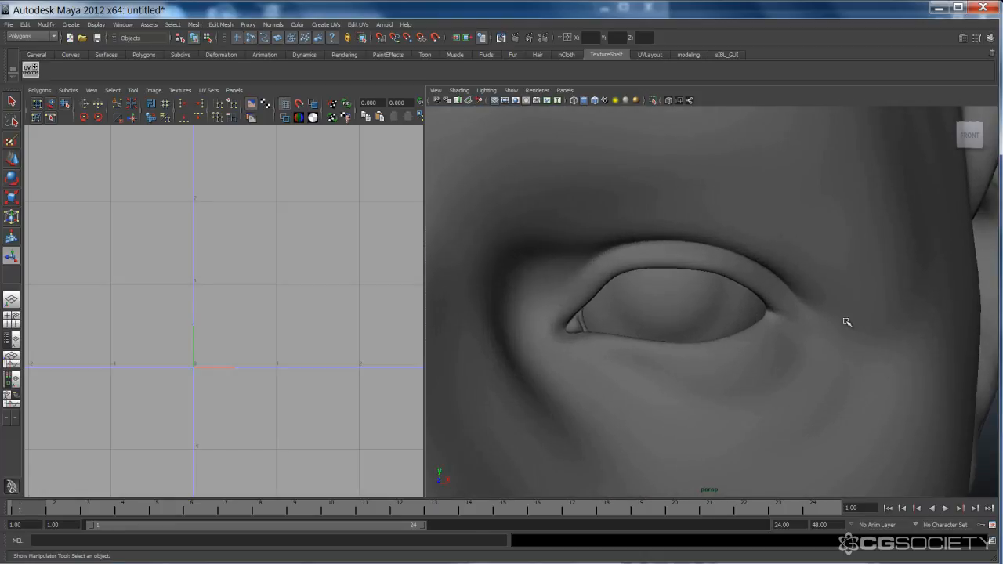
left_click_drag(846, 323, 718, 371, "alt")
middle_click_drag(720, 373, 757, 423, "alt")
right_click_drag(756, 423, 717, 392, "alt")
middle_click_drag(716, 392, 723, 399, "alt")
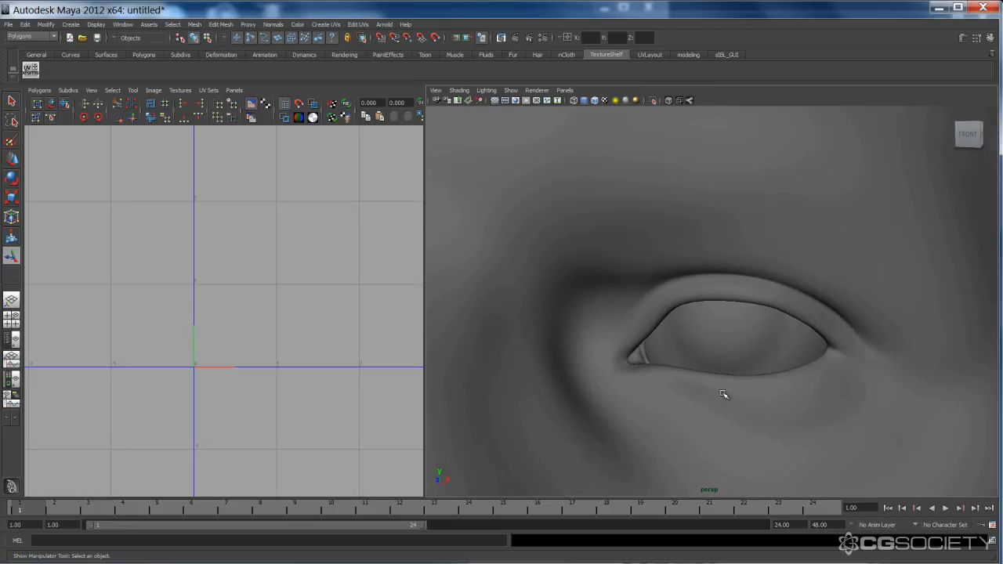
right_click_drag(791, 336, 698, 401, "alt")
middle_click_drag(698, 401, 708, 356, "alt")
left_click_drag(708, 356, 743, 379, "alt")
right_click_drag(752, 353, 711, 369, "alt")
middle_click_drag(711, 369, 714, 345, "alt")
left_click_drag(714, 345, 749, 384, "alt")
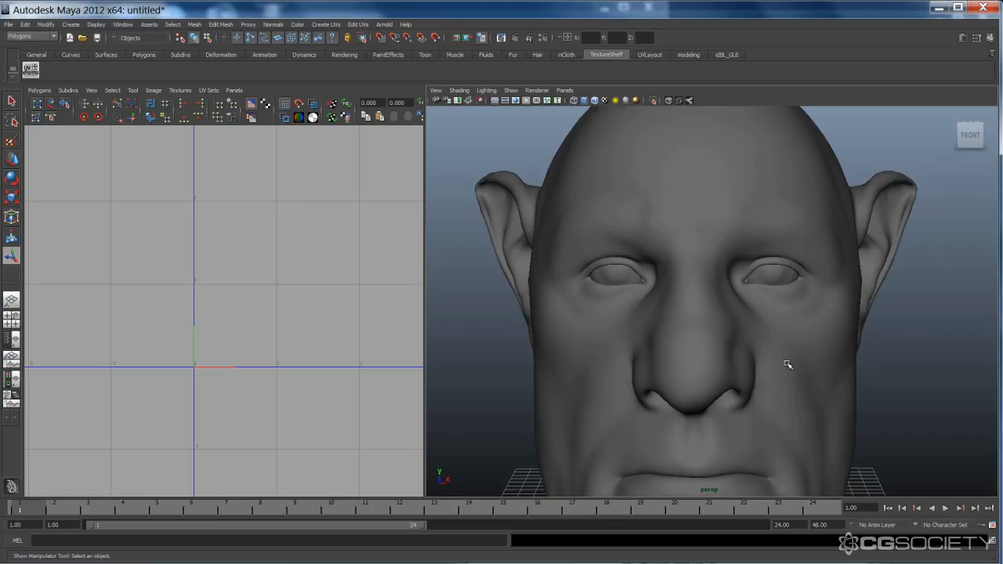
left_click_drag(798, 348, 799, 335, "alt")
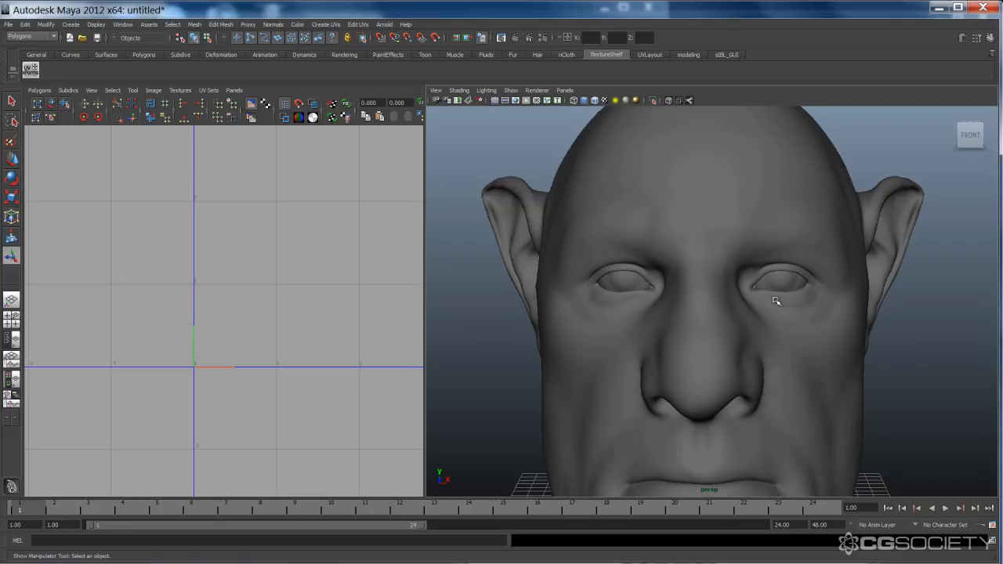
- Select the head mesh and frame its two face shells in the UV layout
left_click_drag(762, 336, 789, 352, "alt")
left_click(787, 354)
middle_click_drag(267, 390, 271, 390, "alt")
right_click_drag(272, 390, 461, 312, "alt")
middle_click_drag(182, 373, 118, 305, "alt")
right_click_drag(118, 306, 489, 292, "alt")
middle_click_drag(211, 351, 204, 358, "alt")
right_click_drag(204, 358, 244, 343, "alt")
right_click_drag(291, 309, 220, 318, "alt")
middle_click_drag(220, 319, 291, 362, "alt")
right_click_drag(290, 362, 134, 173, "alt")
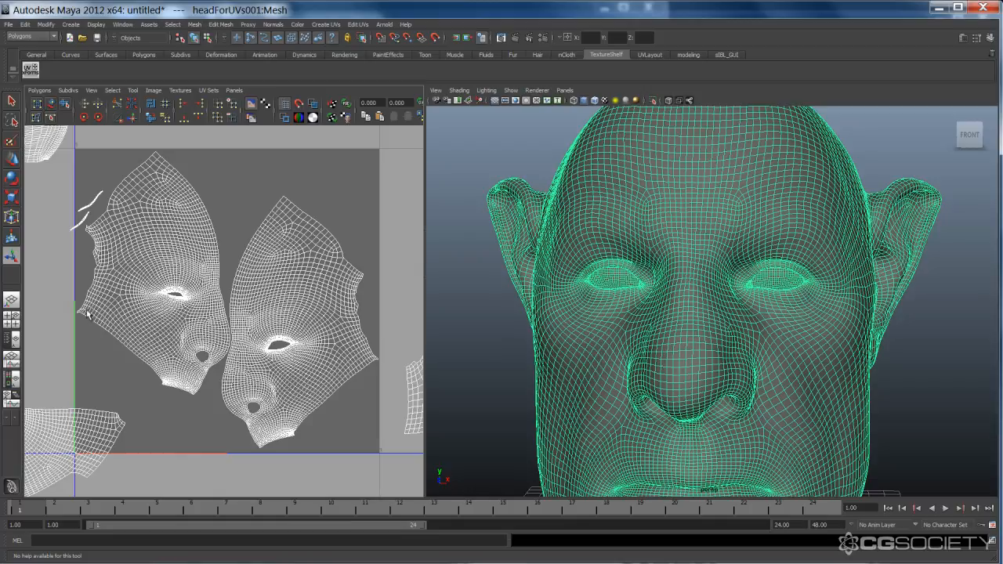
- Select a horizontal band of UVs below the eye on one face shell and inspect where it lies on the model
right_click_drag(91, 312, 115, 309)
left_click_drag(67, 300, 228, 345)
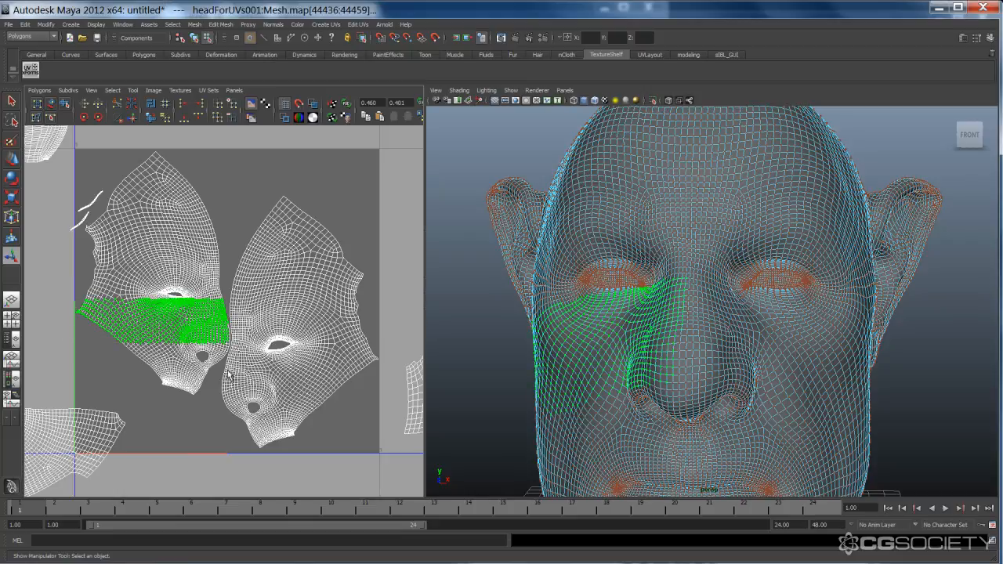
left_click_drag(606, 388, 614, 378, "alt")
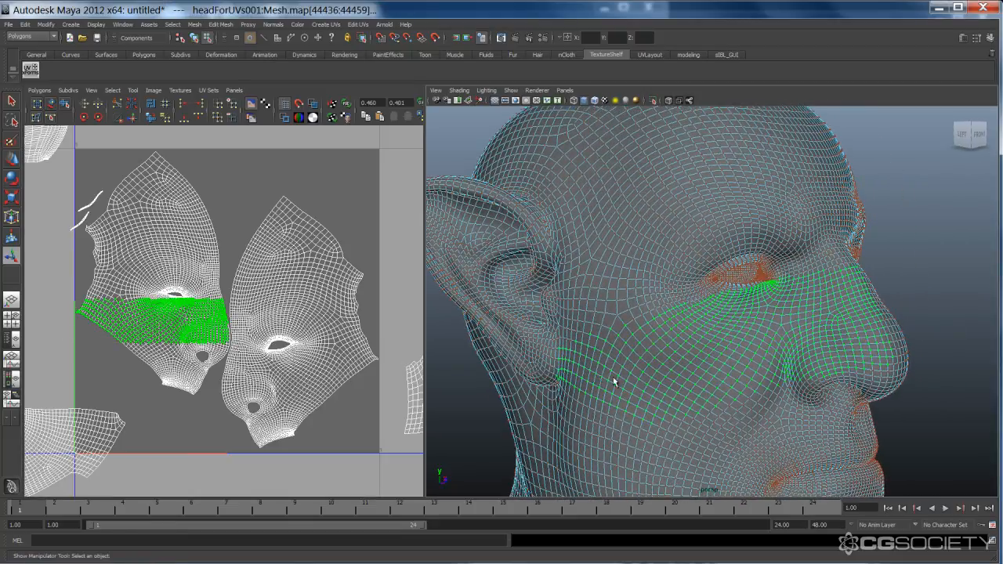
left_click_drag(700, 356, 651, 358, "alt")
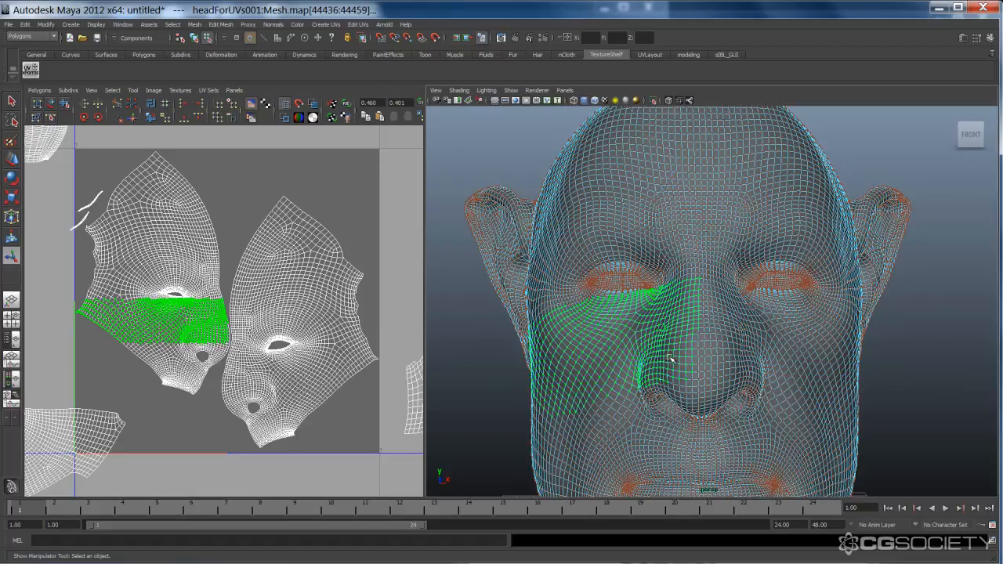
- Return to object selection and deselect the head to view the shaded face without its wireframe
right_click_drag(679, 334, 721, 321)
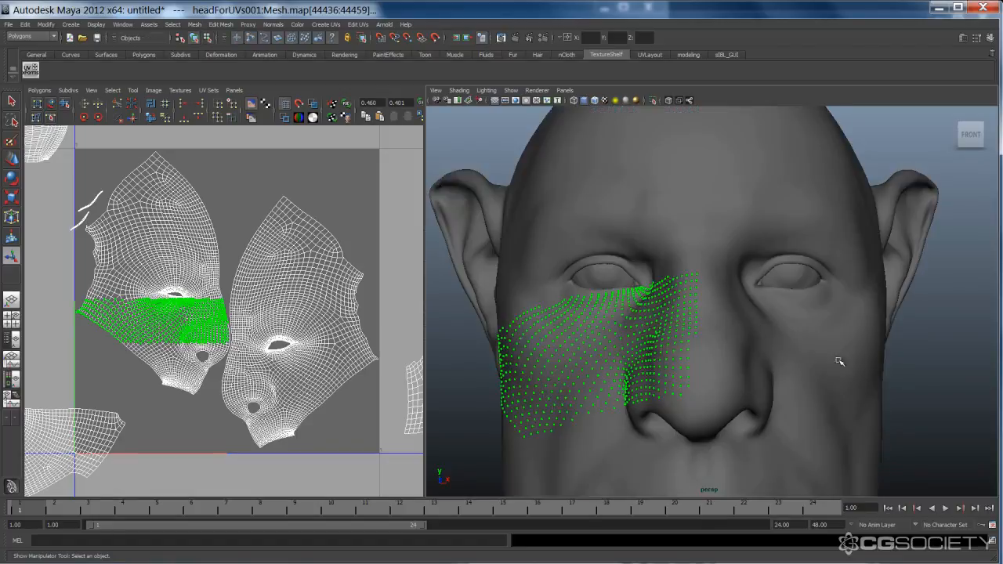
left_click(894, 371)
left_click_drag(831, 369, 798, 385, "alt")
right_click_drag(798, 385, 815, 349, "alt")
left_click_drag(813, 350, 779, 349, "alt")
middle_click_drag(779, 350, 766, 350, "alt")
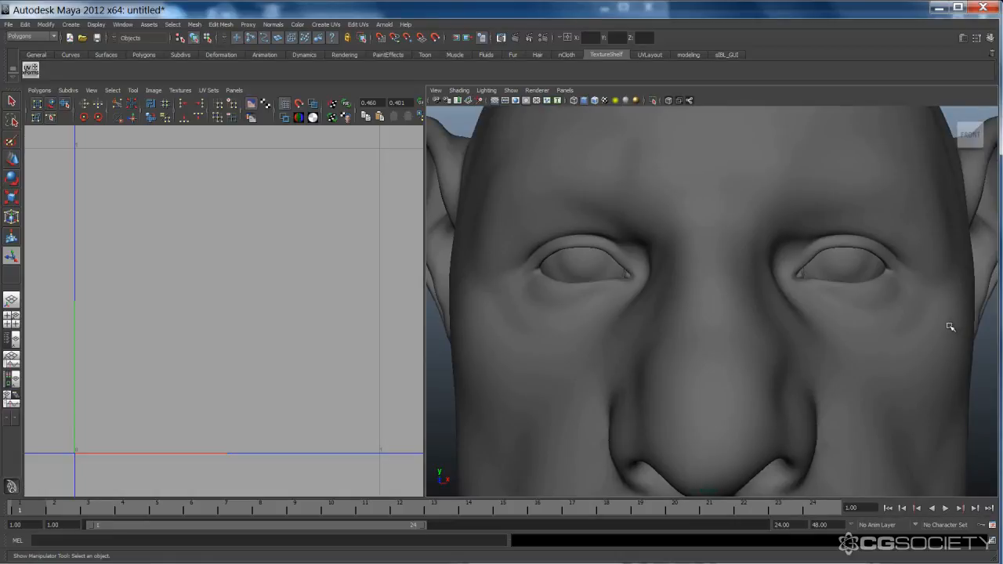
- Select the head's UVs in a horizontal band below both eyes and across the nose on the model
right_click_drag(679, 345, 593, 360, "alt")
left_click(593, 361)
left_click_drag(557, 358, 584, 354, "alt")
right_click_drag(573, 347, 610, 347)
left_click_drag(609, 347, 620, 369, "alt")
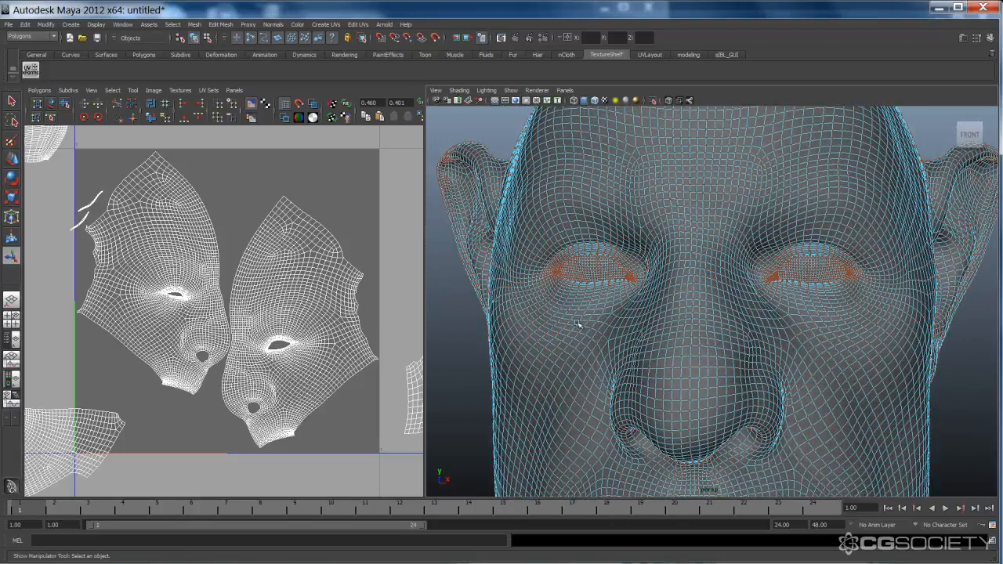
left_click_drag(922, 365, 914, 368)
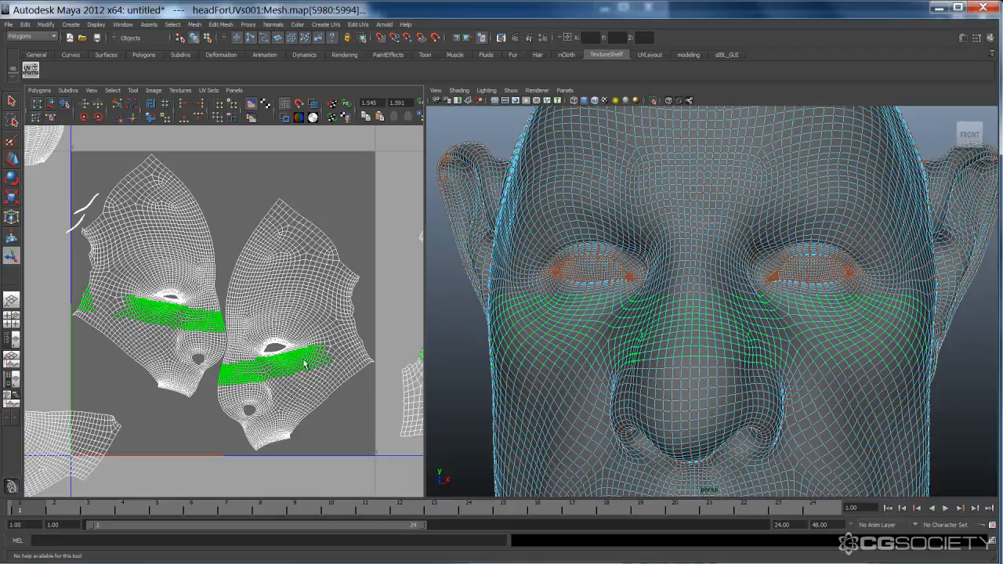
- Inspect how the selected band is spread over the UV shells, and clear the selection
scroll(305, 363, "down", 5)
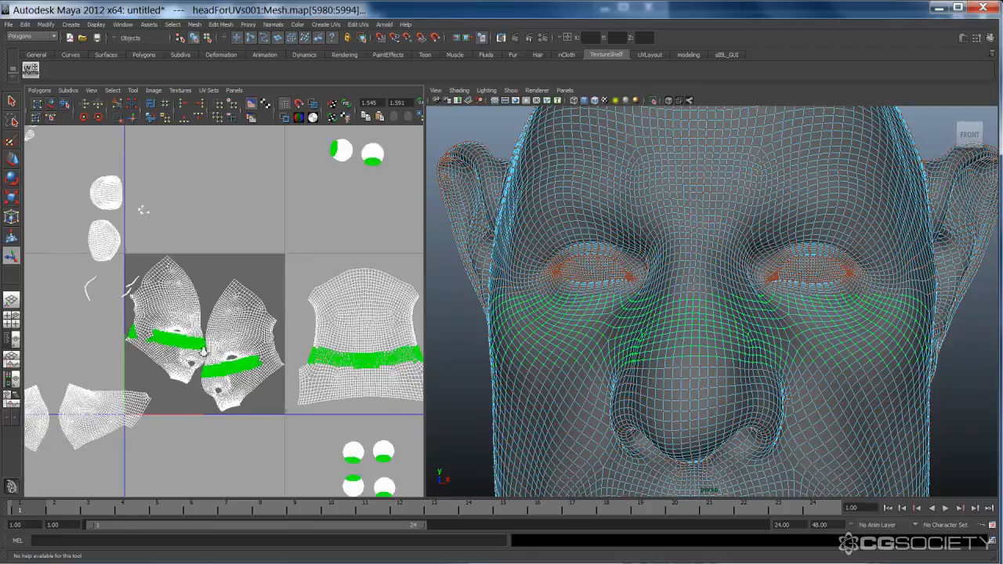
scroll(204, 350, "up", 4)
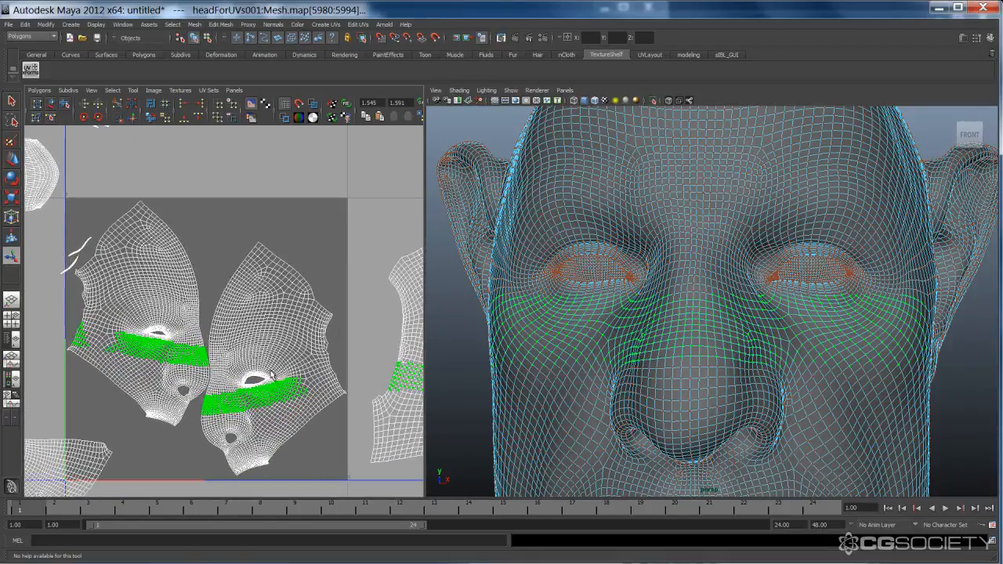
left_click_drag(698, 359, 654, 362, "alt")
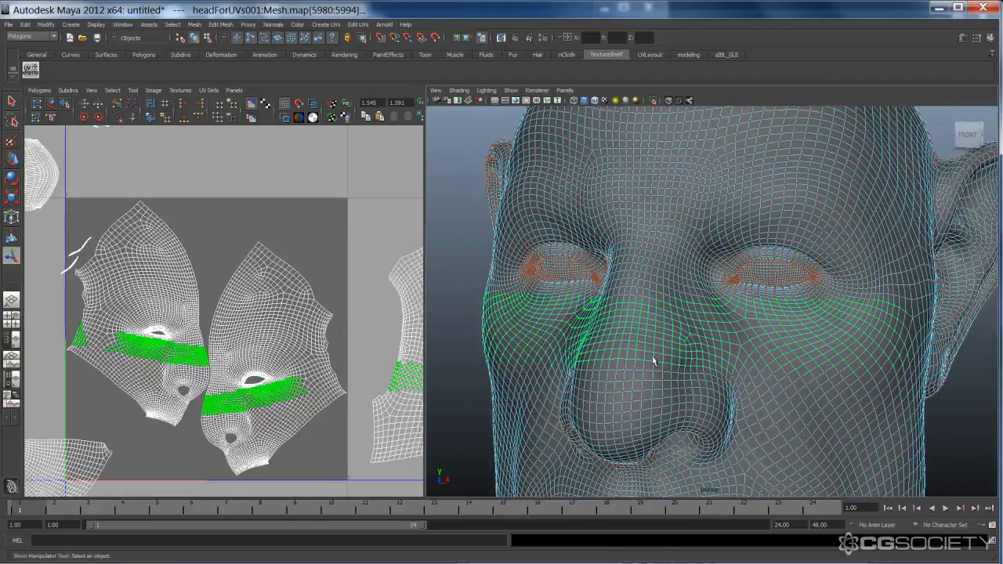
scroll(274, 360, "down", 3)
scroll(236, 376, "up", 1)
scroll(196, 396, "down", 2)
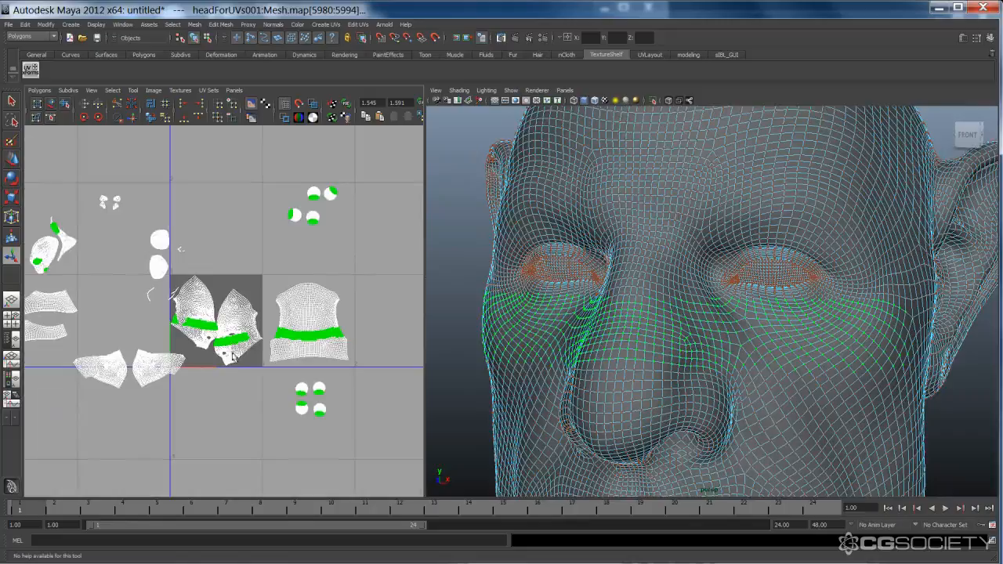
right_click_drag(227, 350, 240, 392)
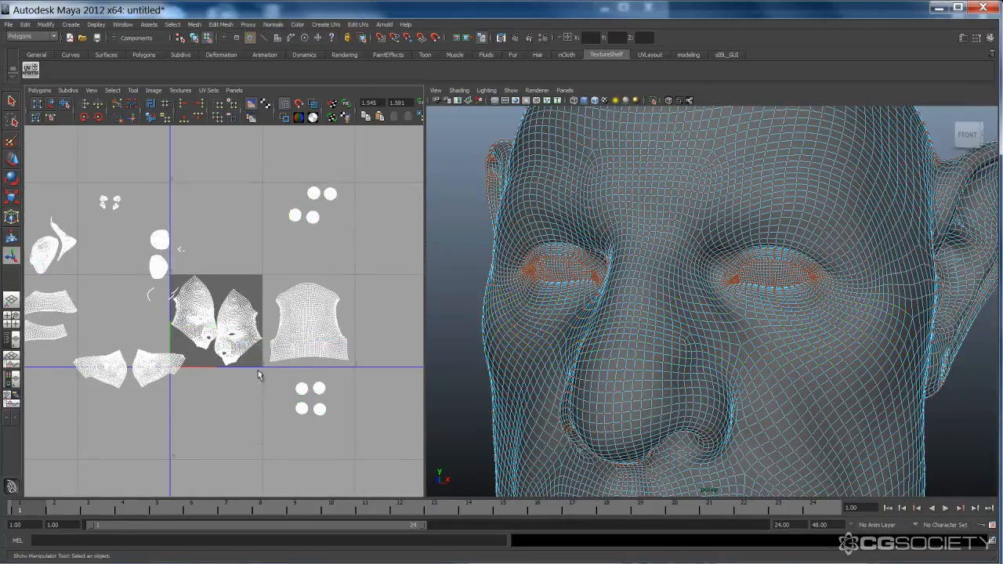
scroll(219, 420, "down", 2)
scroll(212, 400, "down", 1)
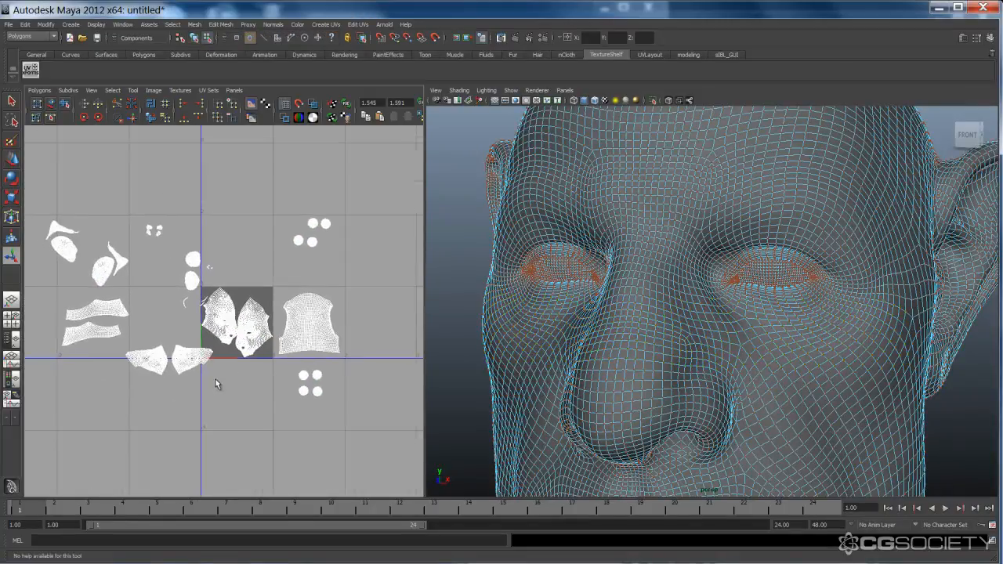
- Select all of the head's UVs and move them up, clear of the 0 to 1 square
right_click_drag(228, 330, 252, 334)
left_click_drag(376, 503, 376, 503)
key("w")
left_click_drag(203, 311, 180, 179)
right_click_drag(155, 297, 359, 292, "alt")
middle_click_drag(231, 220, 206, 289, "alt")
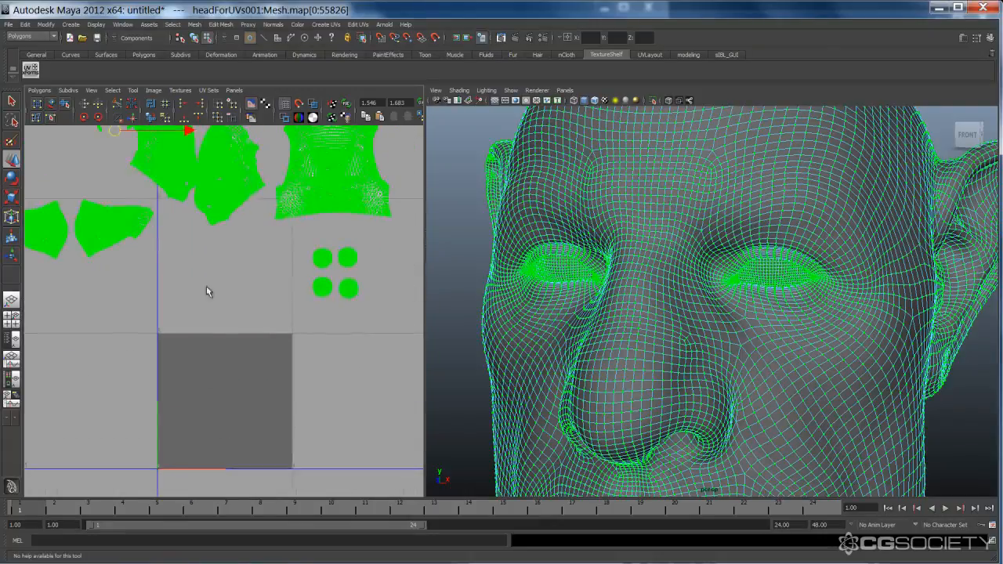
- Select the whole right-hand face shell and move it into the right half of the 0 to 1 square
left_click(206, 289)
left_click_drag(215, 174, 235, 223)
right_click_drag(221, 230, 230, 201, "ctrl")
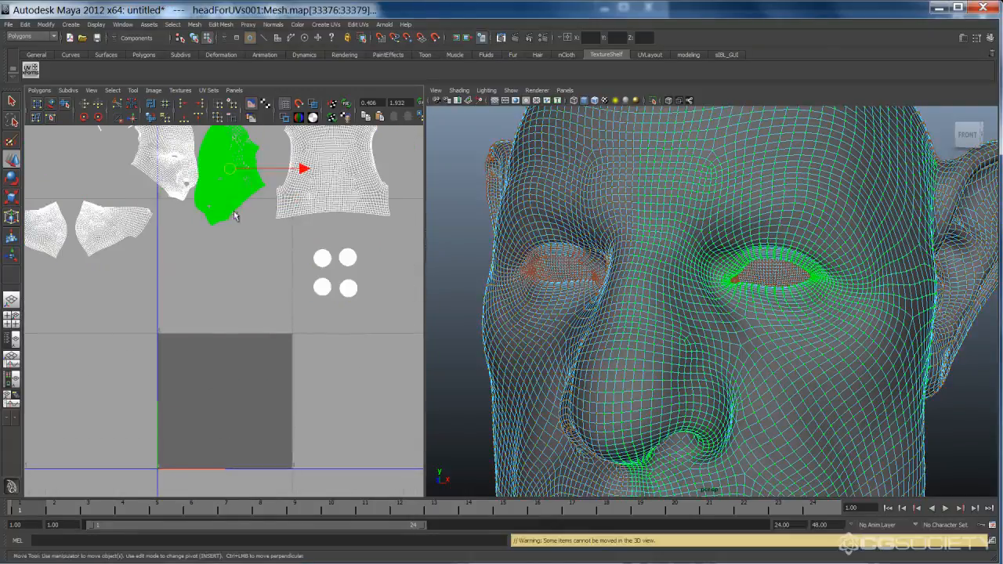
left_click_drag(236, 217, 272, 402)
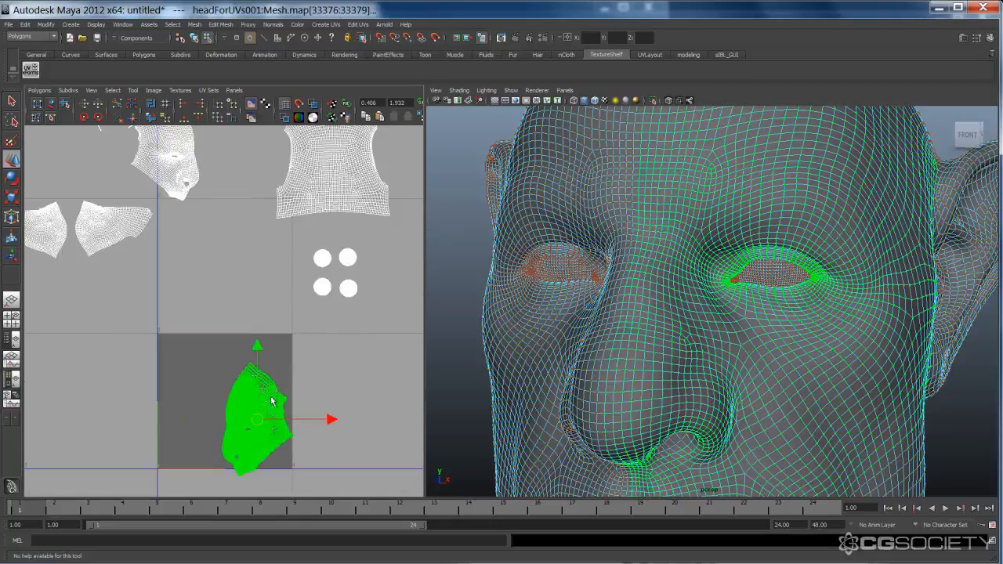
- Rotate the selected face shell clockwise and nudge it into the lower-right corner of the 0 to 1 square
key("e")
left_click_drag(308, 373, 318, 401)
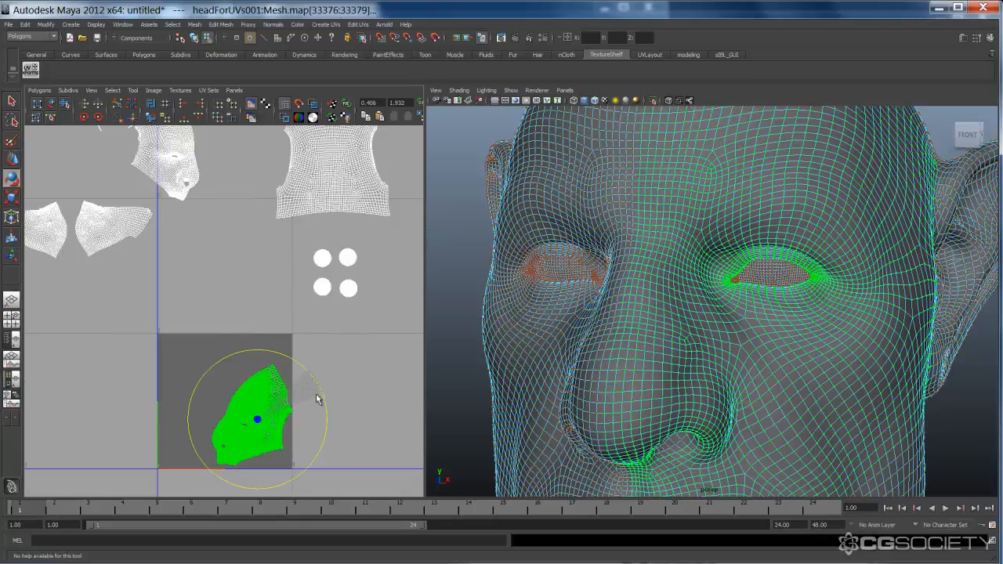
key("w")
left_click_drag(255, 421, 256, 422)
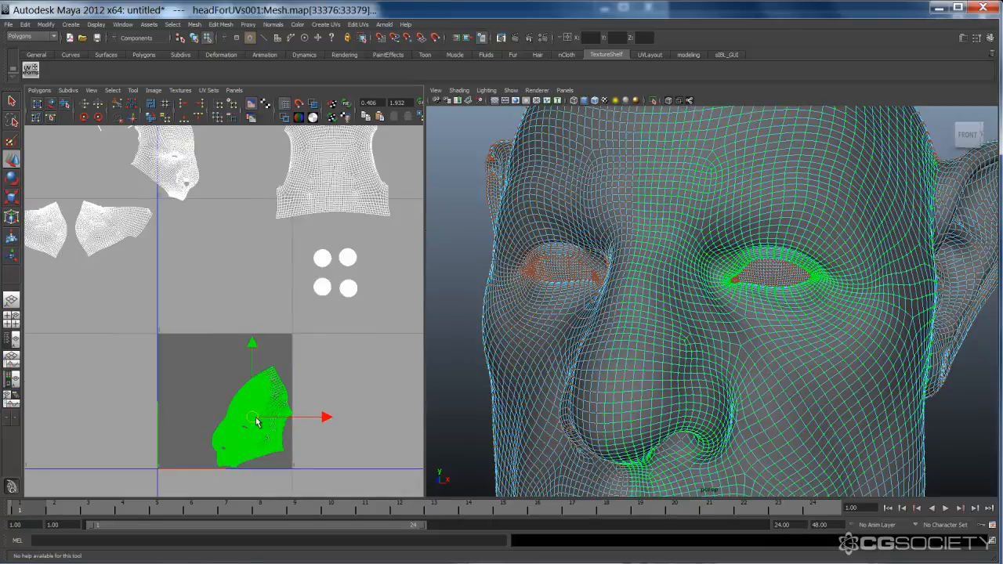
- Move the other face shell into the 0 to 1 square and rotate it clockwise to nest beside the first
left_click(166, 151)
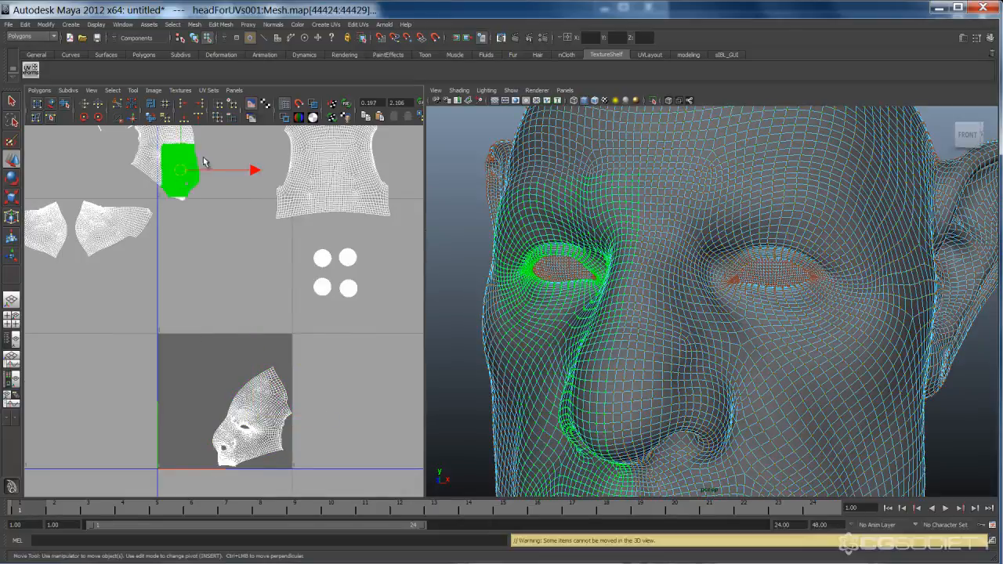
left_click_drag(189, 169, 192, 377)
key("e")
left_click_drag(247, 343, 260, 392)
key("w")
- Select all UV shells, scale them up together, and shift them so the two face shells fill the 0 to 1 square
left_click_drag(188, 386, 310, 497)
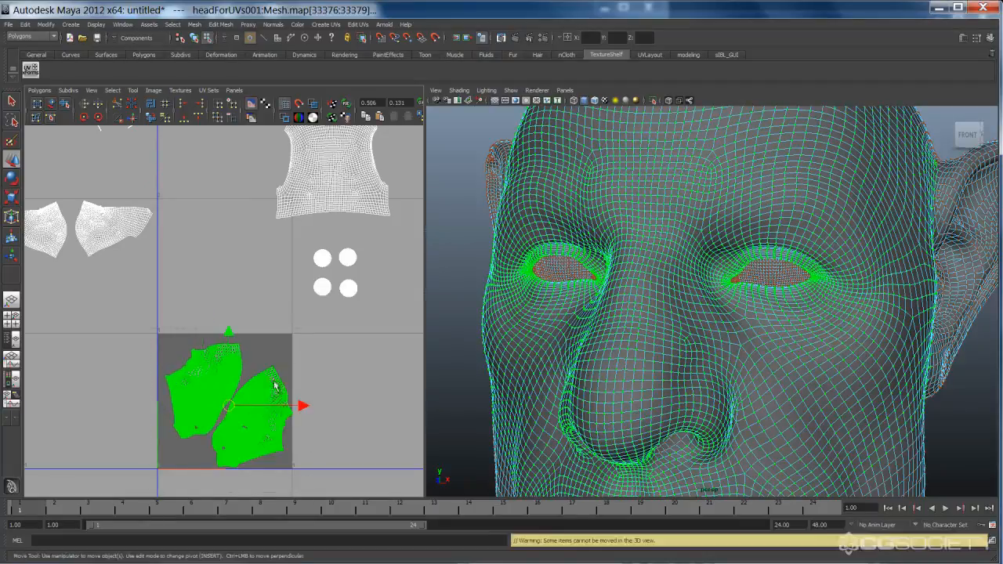
scroll(174, 328, "down", 5)
left_click_drag(102, 145, 342, 392)
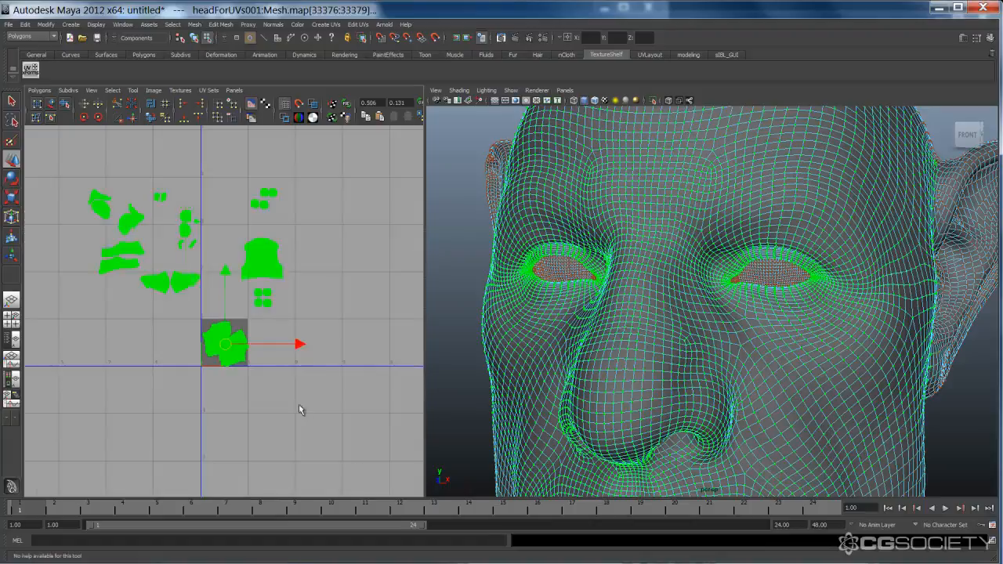
scroll(225, 312, "up", 4)
key("r")
left_click_drag(125, 225, 205, 400)
key("w")
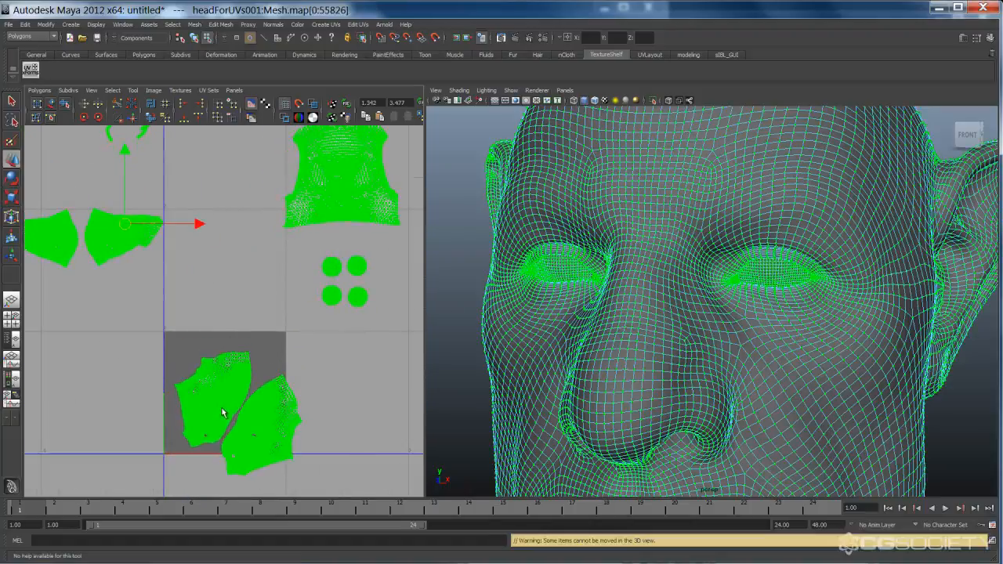
left_click_drag(127, 225, 116, 207)
- Select the whole upper-left face shell and nudge it tightly into the upper-left corner of the 0 to 1 square
left_click(134, 403)
right_click_drag(133, 403, 232, 441, "alt")
middle_click_drag(232, 441, 234, 315, "alt")
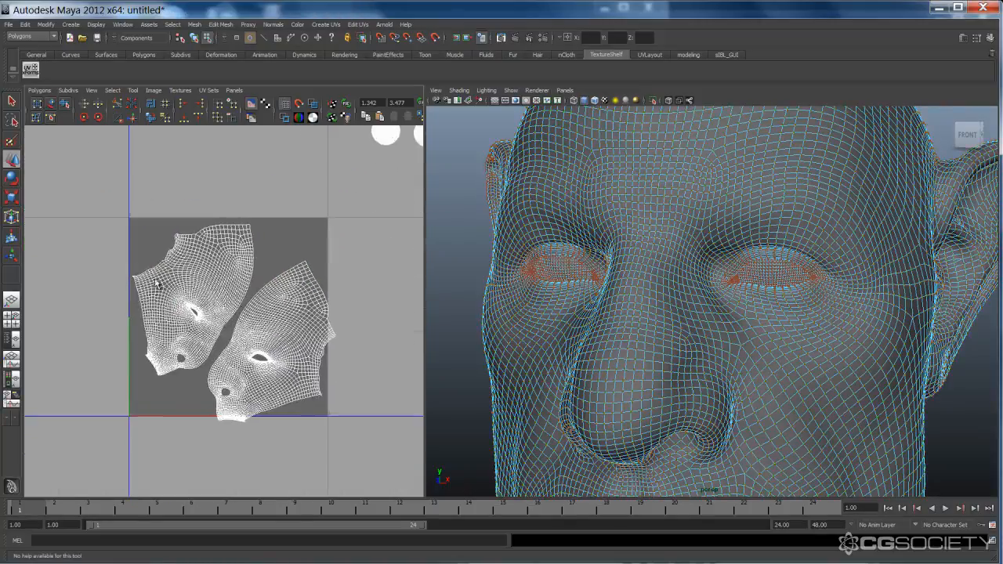
left_click_drag(143, 248, 199, 314)
right_click_drag(184, 296, 207, 272)
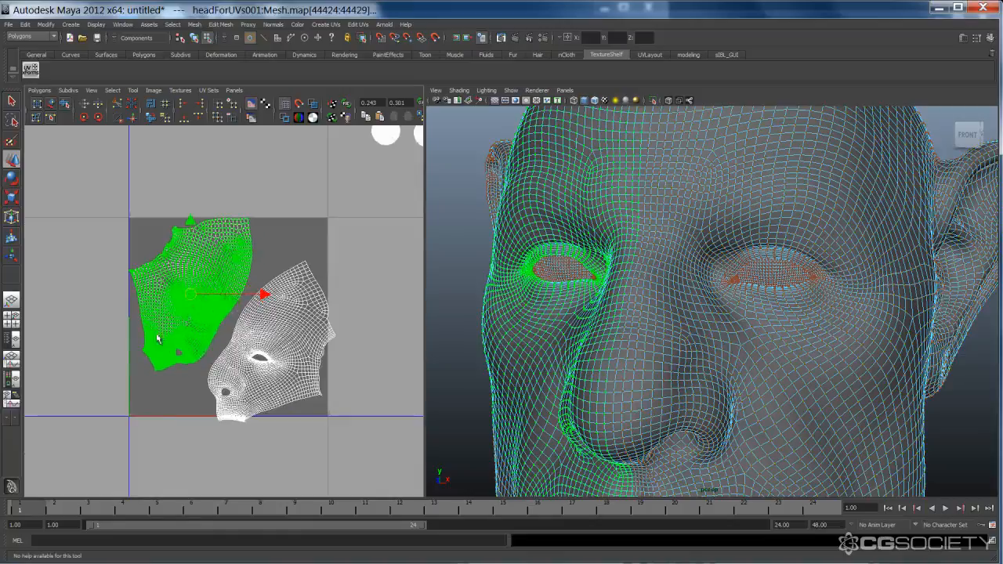
- Select the lower-right face shell, nudge it within the 0 to 1 square's right edge, and check both shells' fit
right_click_drag(157, 338, 300, 338, "alt")
left_click_drag(267, 340, 314, 397)
right_click_drag(277, 378, 322, 352, "ctrl")
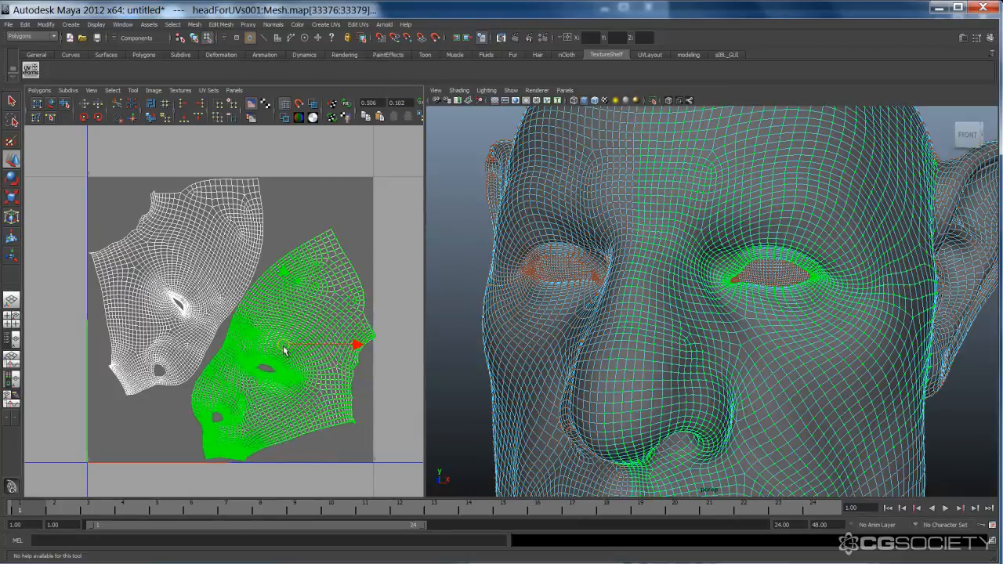
scroll(280, 355, "up", 5)
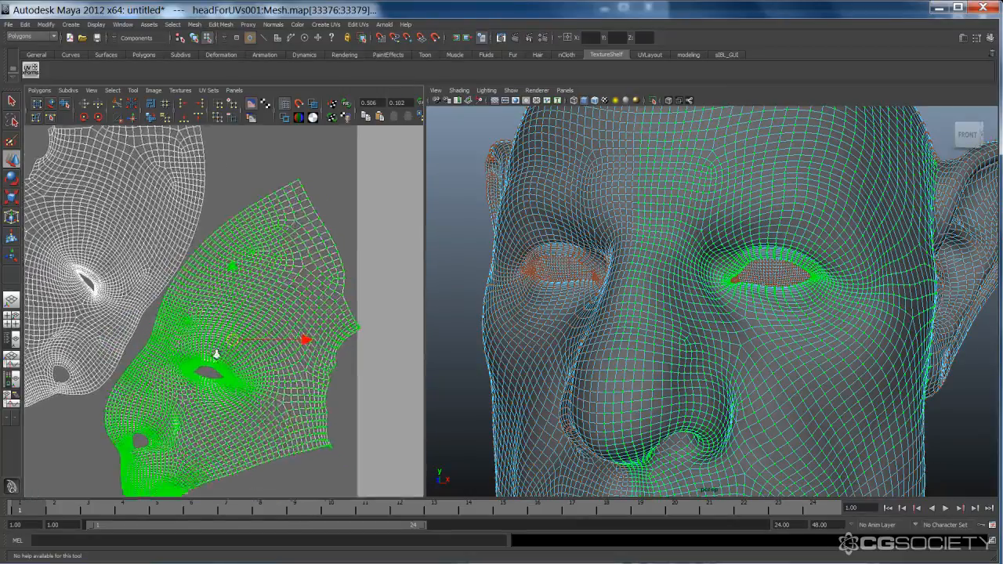
left_click_drag(291, 332, 291, 331)
middle_click_drag(237, 400, 308, 475, "alt")
middle_click_drag(295, 313, 327, 336, "alt")
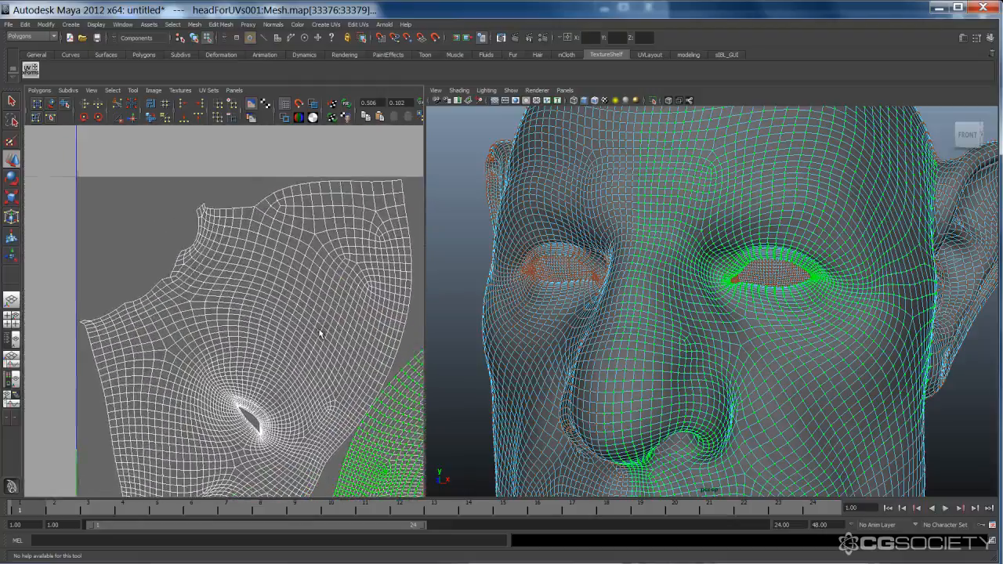
- Readjust the upper-left face shell so it sits just inside the square's edges, and clear the selection
middle_click_drag(134, 253, 195, 269, "alt")
left_click(197, 269)
key("w")
right_click_drag(231, 271, 300, 274)
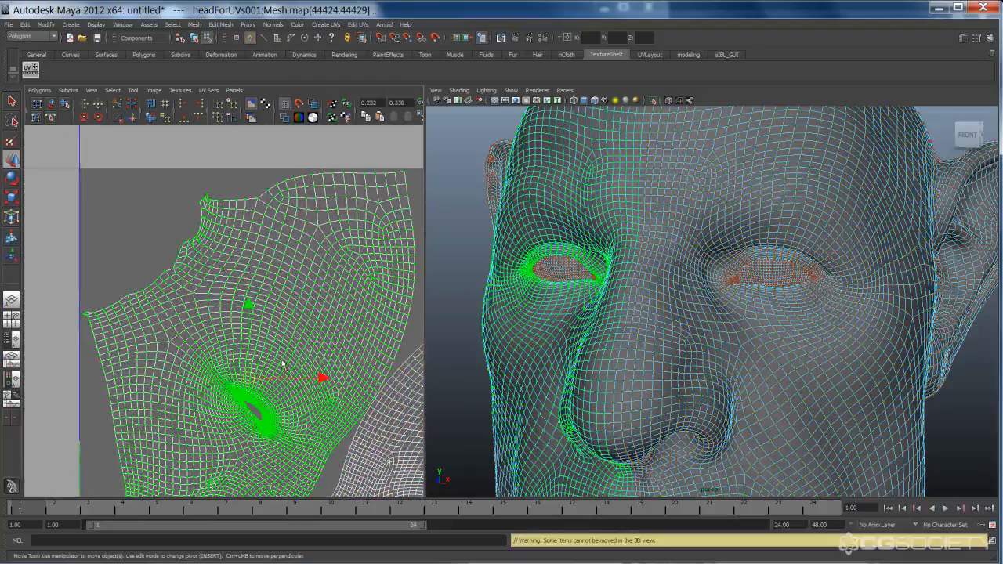
left_click_drag(321, 376, 322, 377)
left_click(248, 305)
left_click_drag(248, 306, 232, 300)
left_click(206, 280)
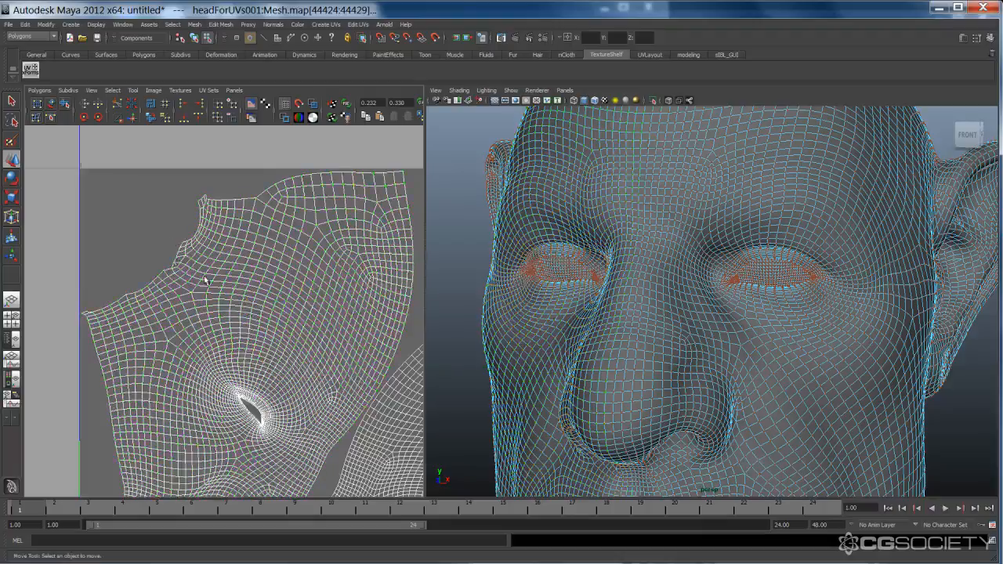
- Select the band of UVs below both eyes on the head to compare its direction across the two face shells
scroll(206, 280, "down", 5)
left_click_drag(690, 236, 666, 376, "alt")
left_click_drag(900, 358, 926, 356)
middle_click_drag(248, 350, 252, 324, "alt")
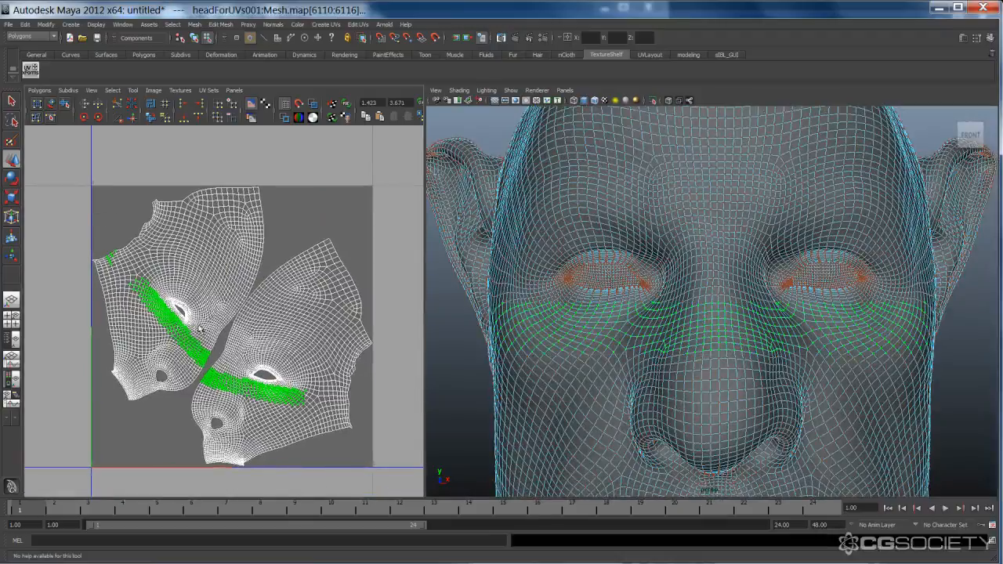
- Try rotating both face shells together so they stand upright side by side, and select the under-eye band for comparison
left_click_drag(94, 159, 396, 519)
key("e")
left_click_drag(297, 304, 280, 264)
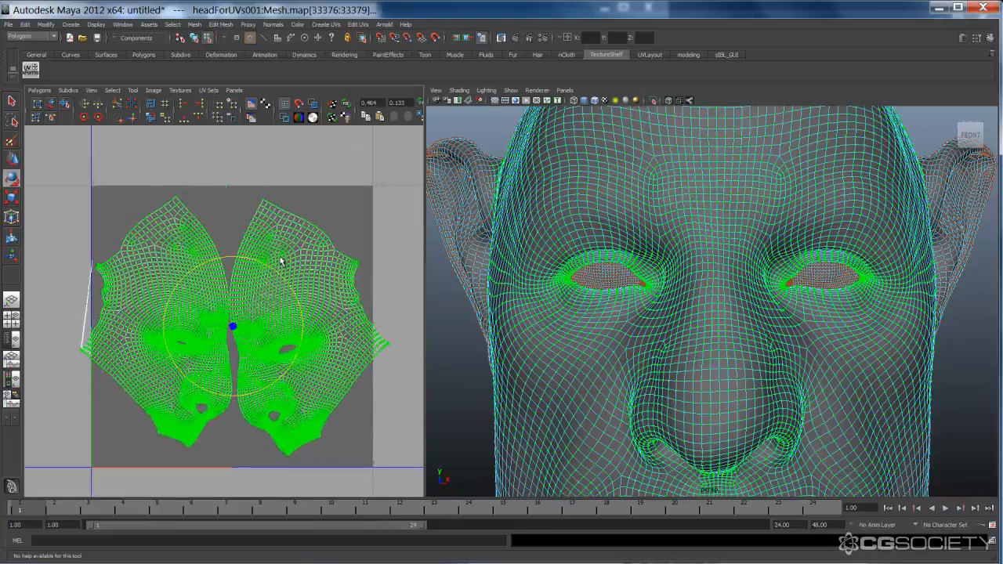
left_click(238, 453)
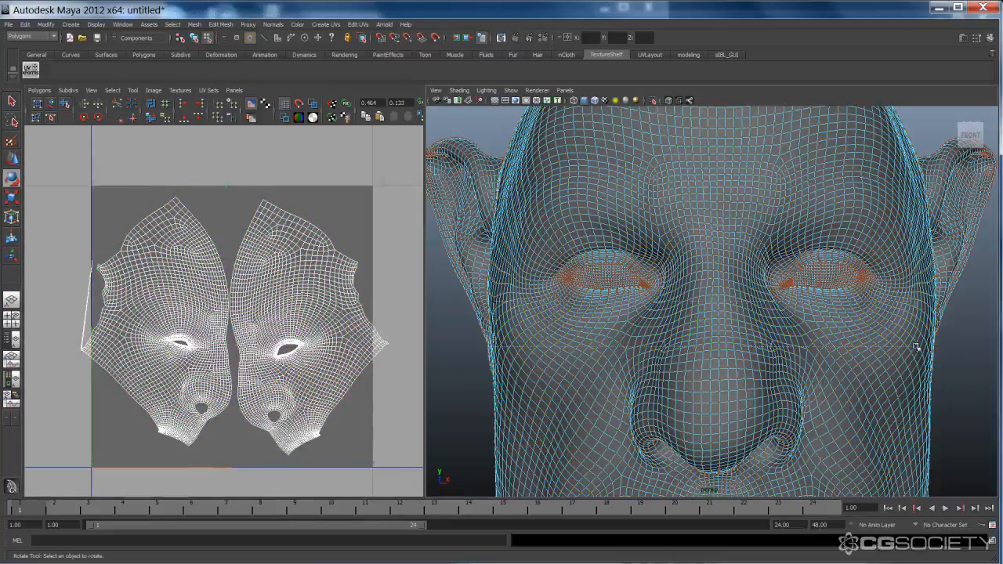
left_click_drag(917, 347, 923, 345)
middle_click_drag(228, 376, 228, 379, "alt")
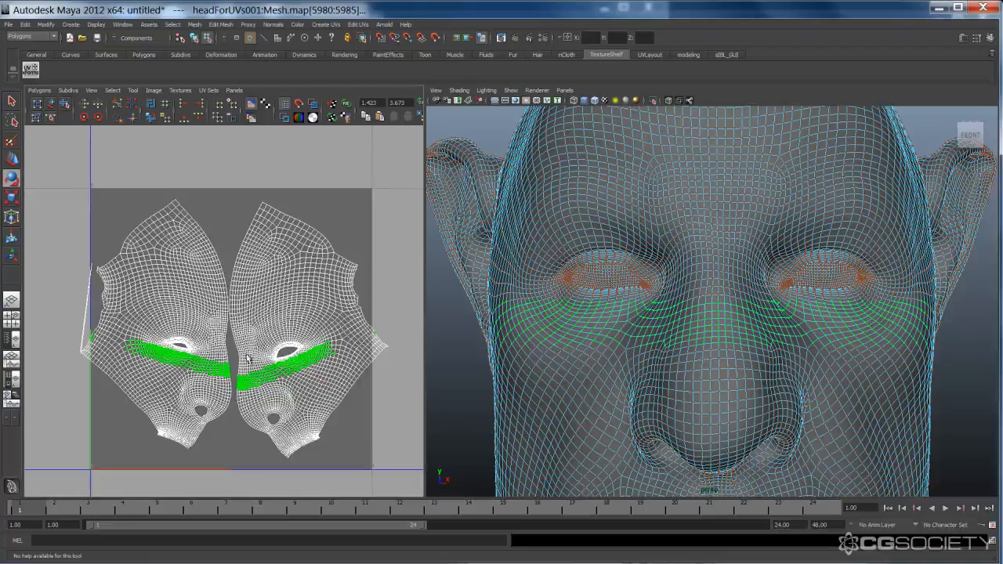
- Undo the rotation of the two face shells
key("z")
key("z")
key("z")
key("z")
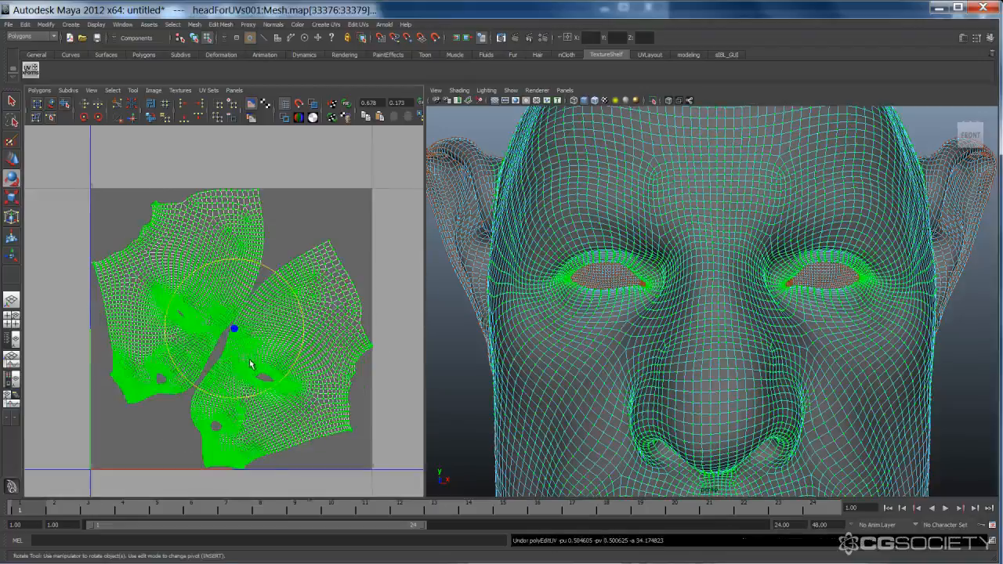
- Select all UV shells in the layout and scale them up slightly together
left_click_drag(71, 177, 397, 502)
middle_click_drag(285, 387, 276, 361, "alt")
key("w")
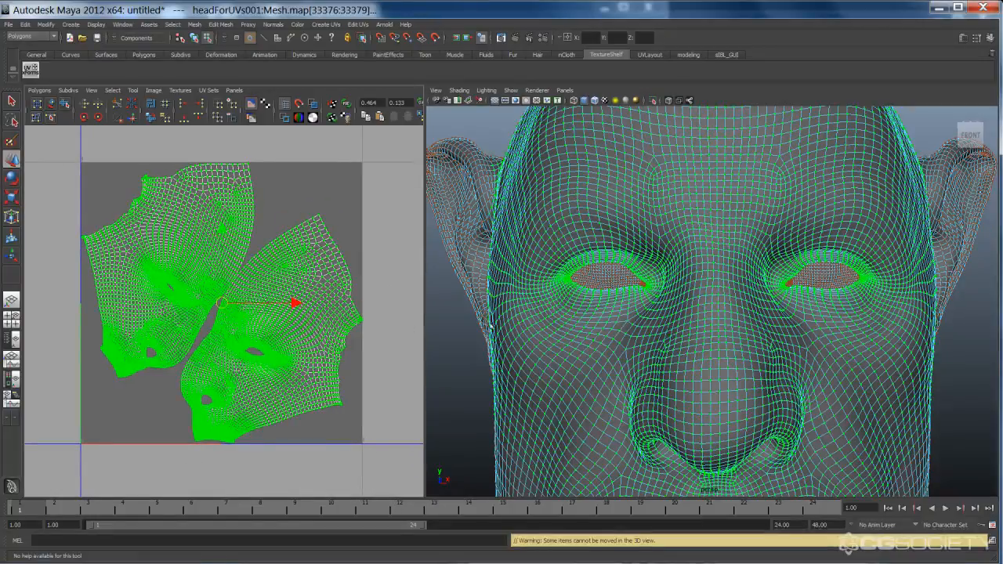
right_click_drag(283, 321, 115, 252, "alt")
left_click_drag(139, 224, 352, 470)
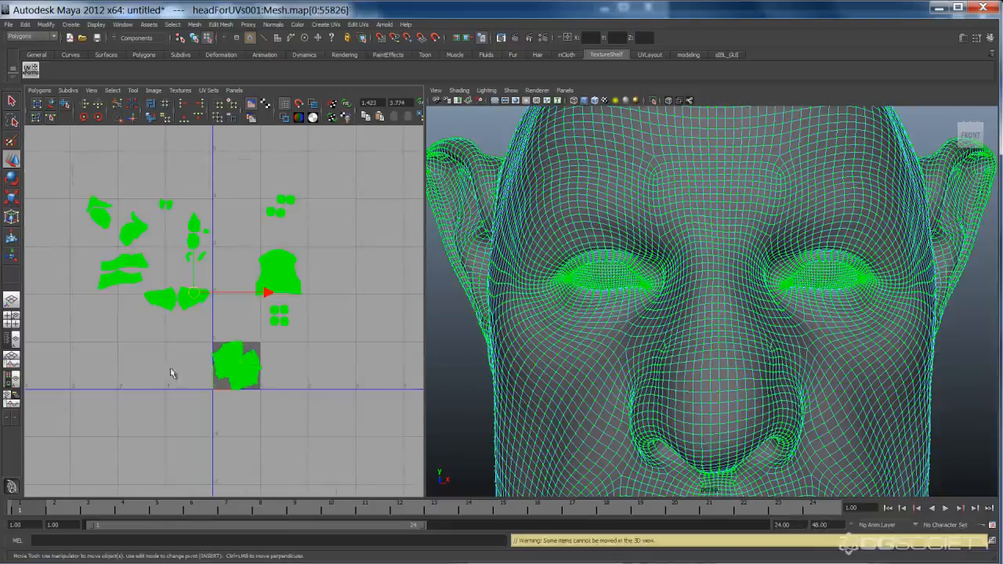
right_click_drag(199, 373, 224, 312, "alt")
key("r")
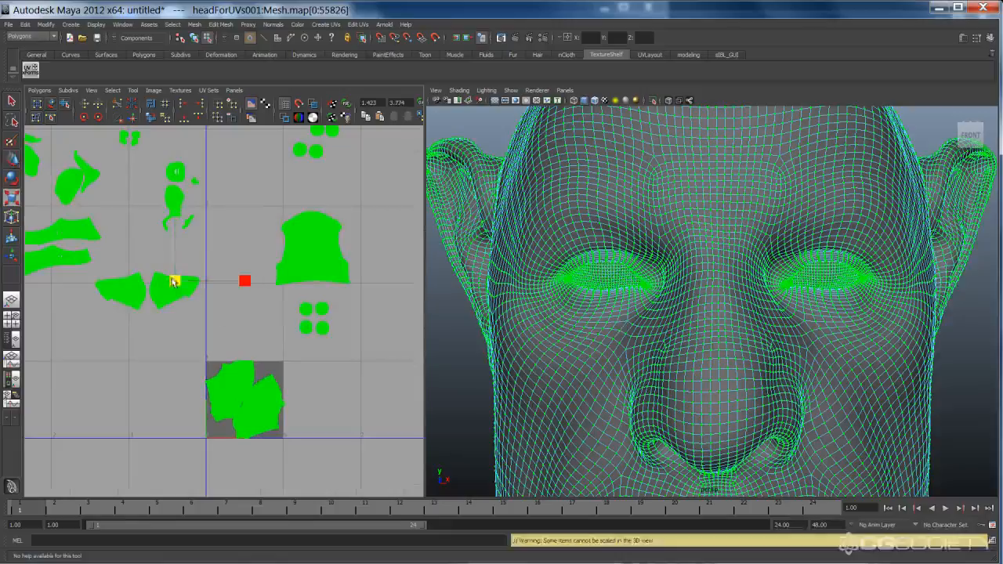
left_click_drag(184, 282, 139, 249)
key("w")
scroll(186, 336, "up", 1)
key("r")
key("w")
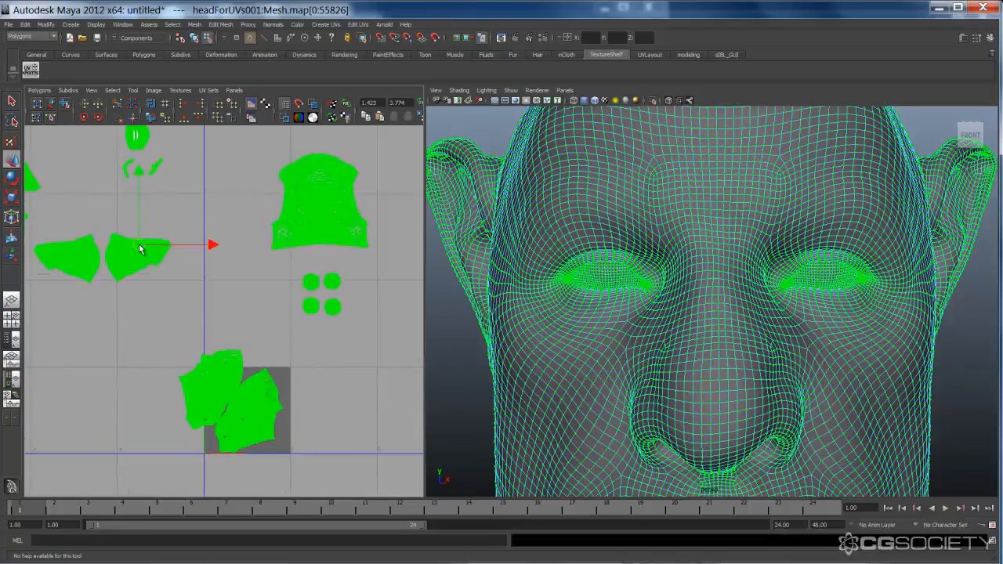
- Move the whole upper-left face shell into the tile right of the 0 to 1 square and rotate it to mirror the other
left_click(135, 353)
left_click_drag(187, 349, 210, 381)
right_click_drag(206, 374, 235, 359, "ctrl")
left_click_drag(210, 381, 326, 332)
key("r")
key("e")
key("w")
left_click_drag(330, 403, 335, 410)
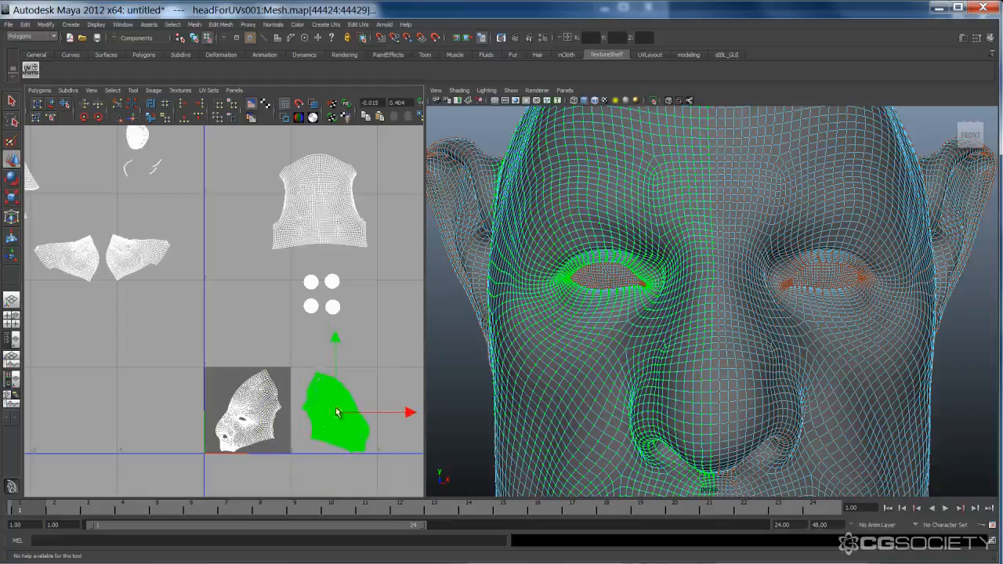
- Inspect both face shells in their separate tiles, using the UV band below the eyes to compare their orientation
left_click(300, 459)
left_click(249, 416)
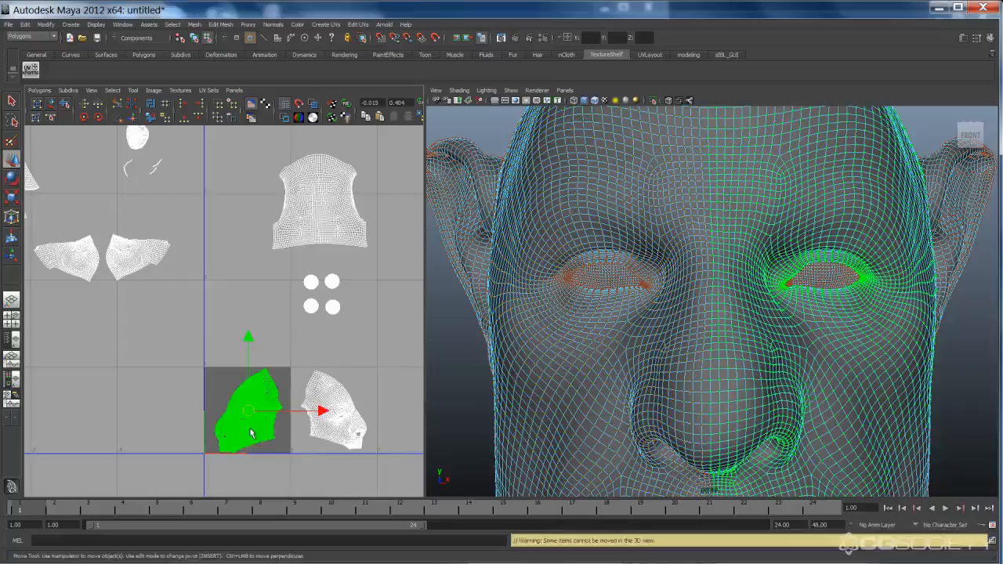
left_click(198, 399)
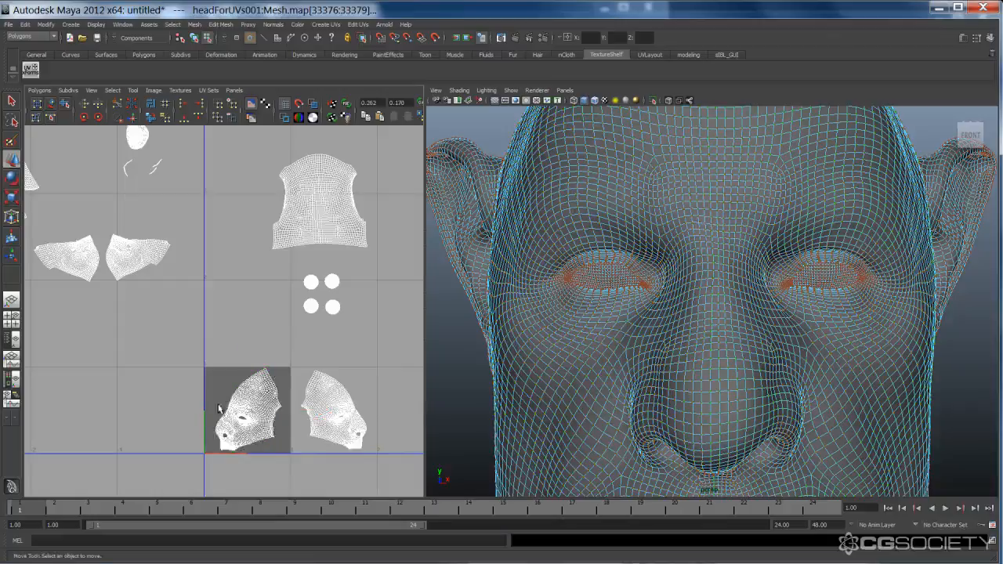
right_click_drag(231, 417, 305, 423, "alt")
middle_click_drag(305, 423, 246, 300, "alt")
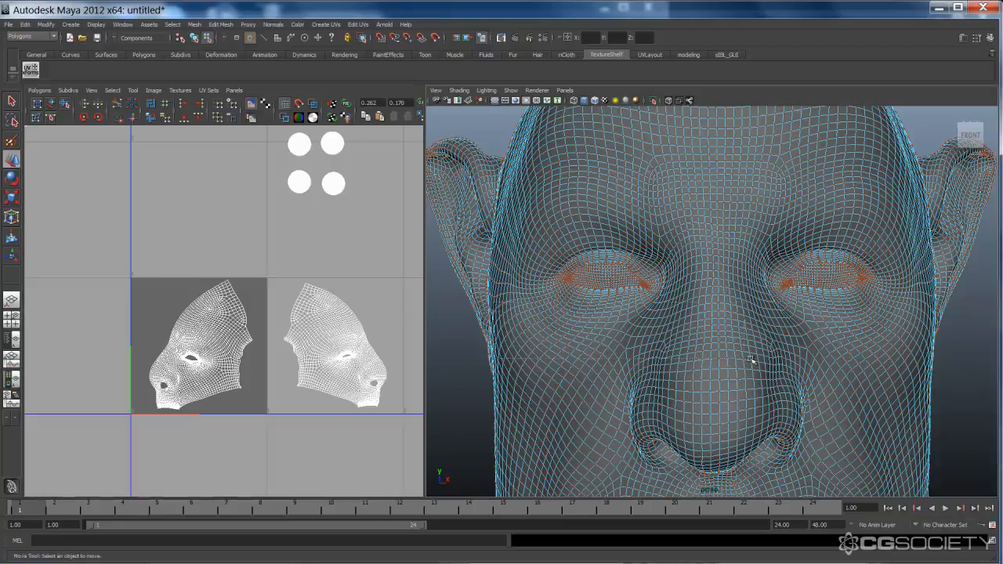
left_click_drag(931, 358, 929, 358)
middle_click_drag(284, 385, 248, 380, "alt")
right_click_drag(247, 381, 389, 375, "alt")
middle_click_drag(389, 375, 300, 384, "alt")
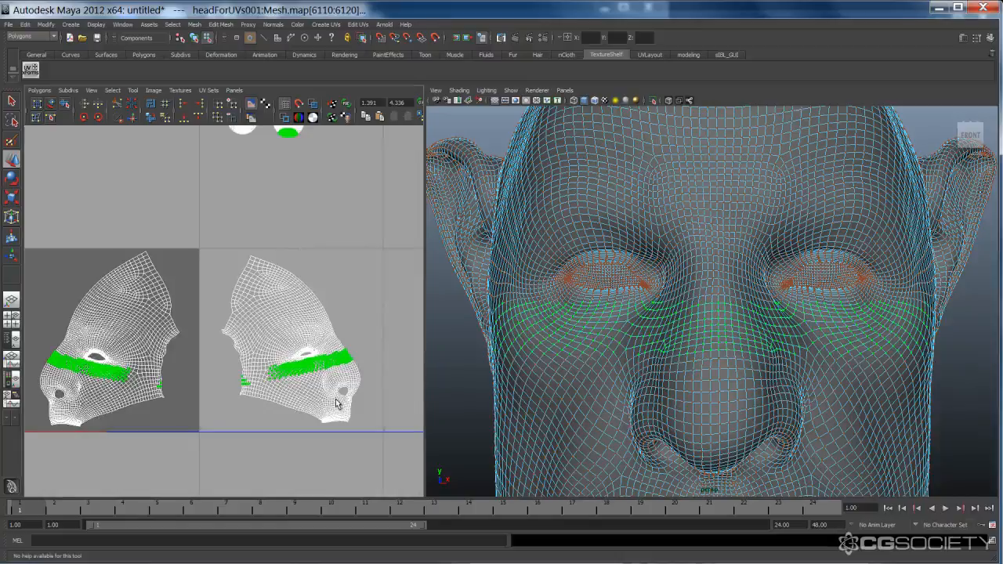
middle_click_drag(174, 403, 216, 403, "alt")
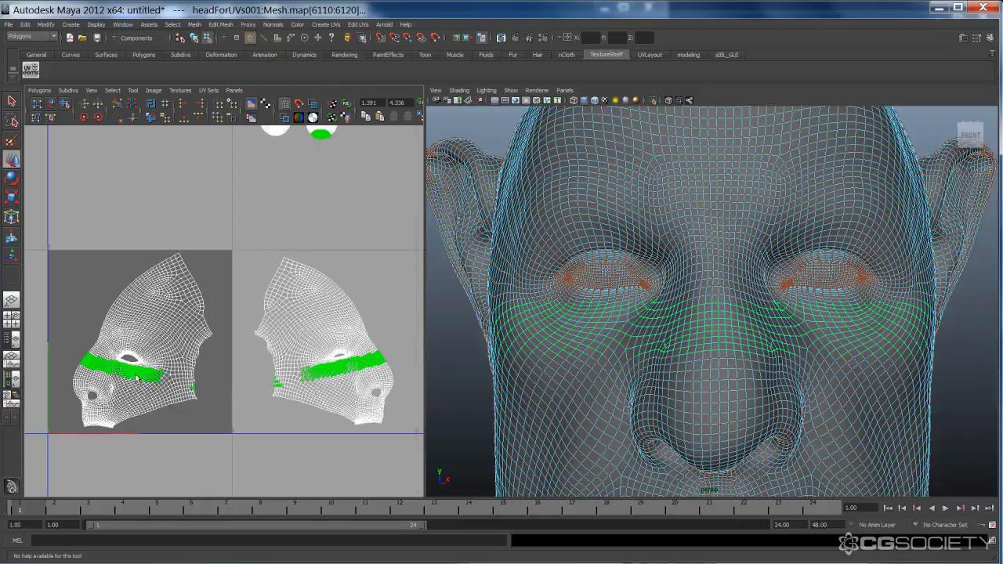
- Move the back-of-head shell into the tile directly above the 0 to 1 square
left_click(241, 435)
scroll(242, 435, "down", 5)
middle_click_drag(196, 338, 205, 388, "alt")
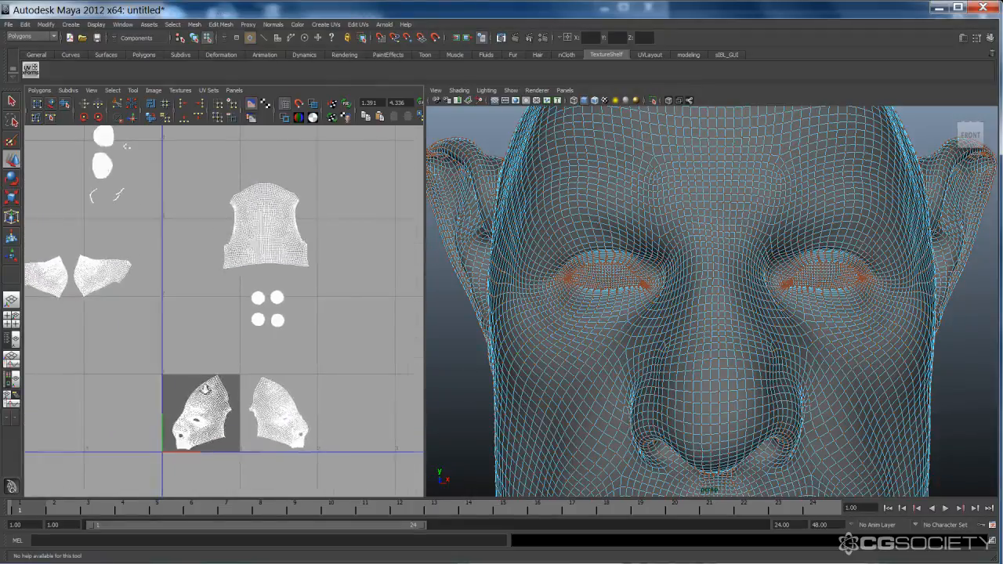
scroll(204, 246, "down", 2)
middle_click_drag(196, 278, 253, 296, "alt")
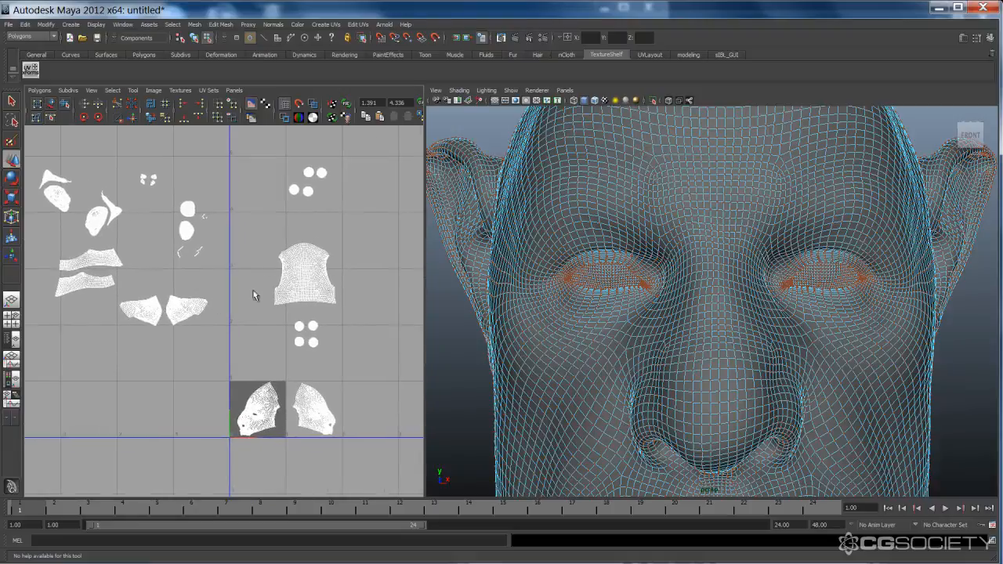
left_click(339, 313)
left_click_drag(305, 278, 260, 358)
right_click_drag(193, 375, 480, 356, "alt")
middle_click_drag(235, 389, 159, 291, "alt")
right_click_drag(279, 321, 432, 330, "alt")
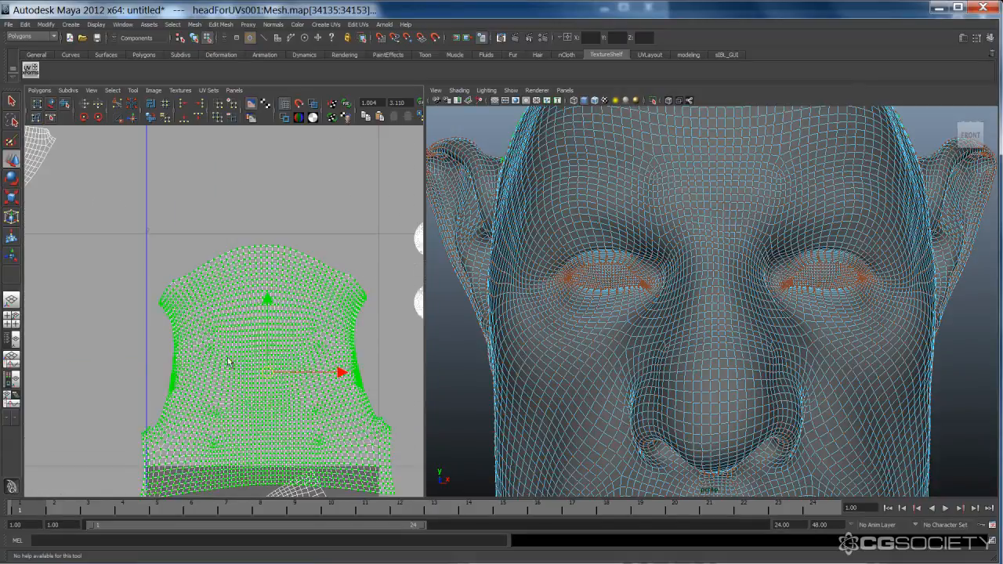
- Select the whole back-of-head shell, nudge it up to its tile's upper edge, and test its fit by rotating
left_click(140, 358)
middle_click_drag(278, 395, 248, 363, "alt")
left_click_drag(253, 259, 308, 342)
right_click_drag(281, 323, 313, 310, "ctrl")
left_click_drag(242, 343, 241, 333)
key("e")
left_click_drag(301, 299, 308, 328)
key("w")
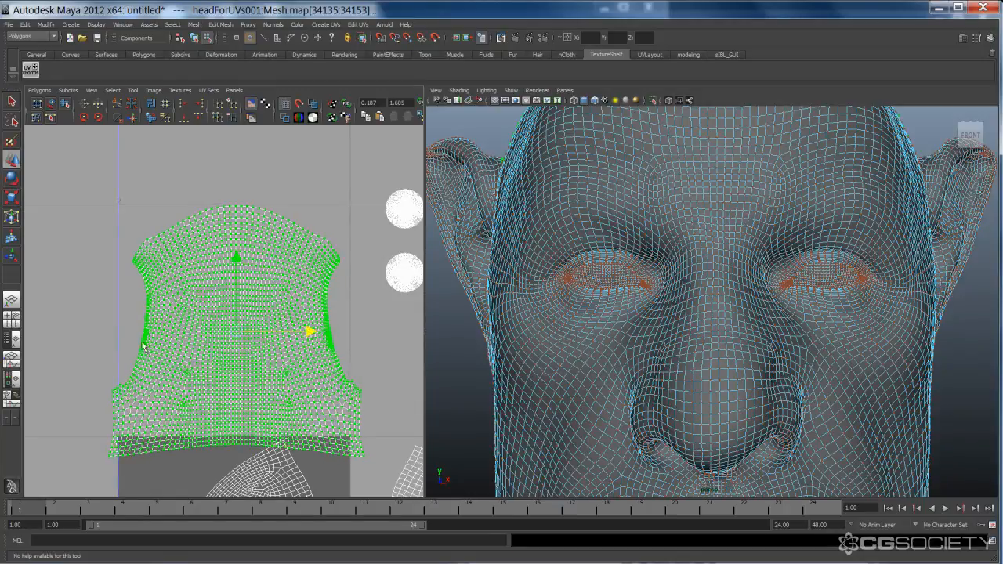
left_click(126, 339)
- Cut the back-of-head shell along the horizontal edge loop across its middle, and display shaded shells with texture borders
right_click_drag(117, 388, 270, 347, "alt")
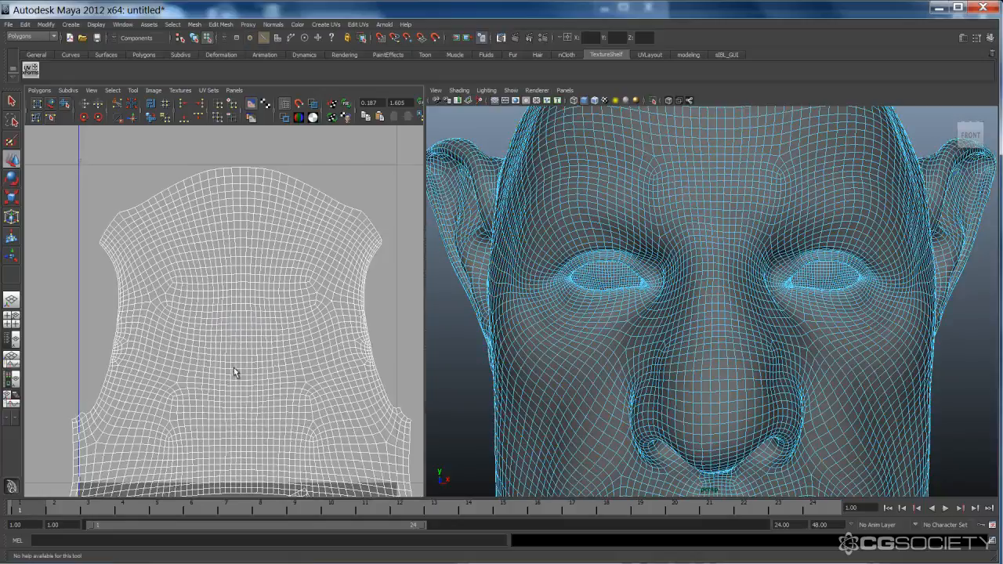
left_click(237, 390)
right_click_drag(237, 368, 208, 396, "ctrl")
right_click_drag(235, 350, 167, 288, "alt")
middle_click_drag(209, 215, 258, 361, "alt")
right_click_drag(258, 362, 141, 361, "alt")
middle_click_drag(242, 242, 287, 392, "alt")
right_click_drag(287, 392, 228, 392, "alt")
middle_click_drag(223, 438, 182, 268, "alt")
left_click_drag(705, 318, 573, 349, "alt")
right_click_drag(174, 356, 379, 271, "alt")
mouse_move(267, 252)
middle_mouse_down("alt")
mouse_move(251, 277)
mouse_move(258, 251)
middle_mouse_up("alt")
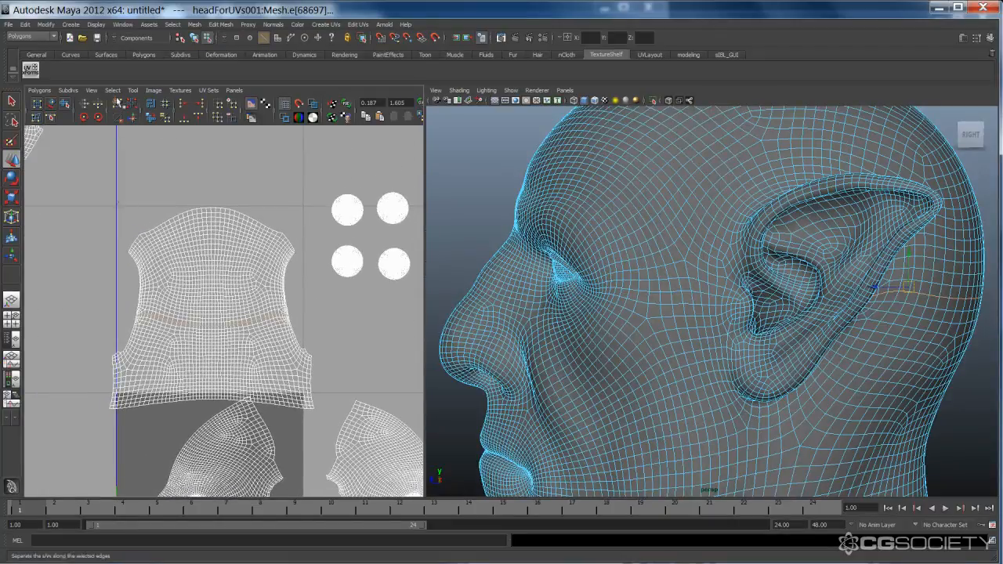
right_click_drag(190, 352, 231, 343)
left_click(285, 118)
left_click(312, 105)
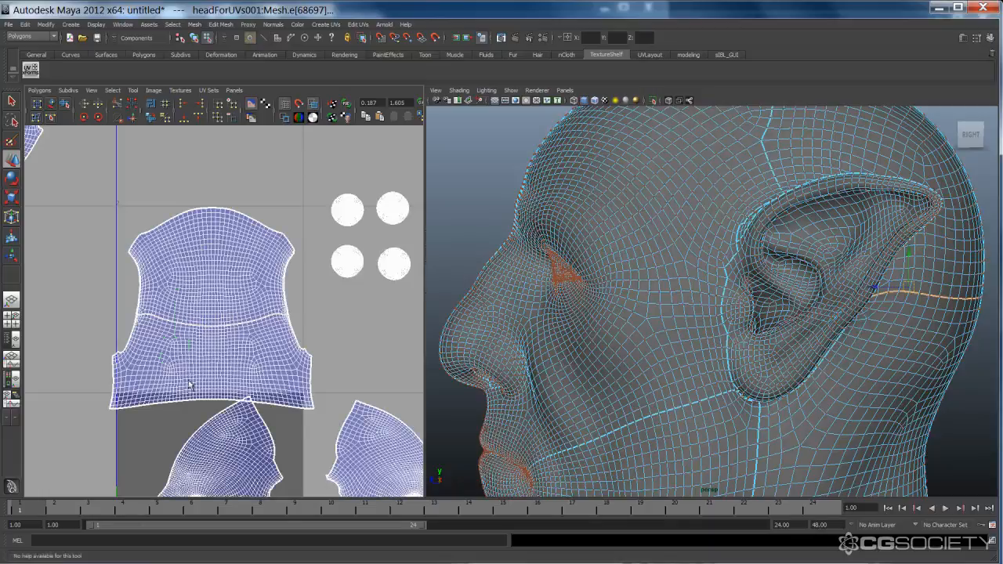
- Select the lower piece of the cut back-of-head shell and move it into the tile to its right
left_click_drag(160, 335, 189, 385)
right_click_drag(179, 373, 205, 358, "ctrl")
middle_click_drag(288, 330, 403, 289)
middle_click_drag(360, 320, 222, 313, "alt")
- Try rotating the back-of-neck shell diagonally to fit it within its tile, and undo the change
key("e")
left_click_drag(271, 261, 275, 314)
key("w")
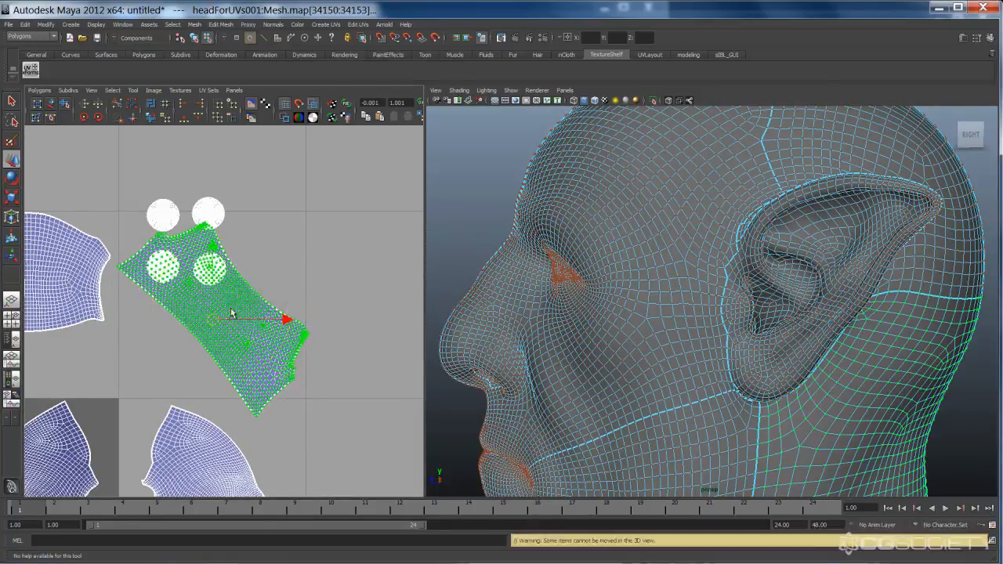
middle_click_drag(218, 321, 219, 355)
key("ctrl+z")
key("ctrl+z")
left_click(219, 414)
- Cut the back-of-neck shell into two halves along its vertical centre edge loop
scroll(226, 310, "up", 3)
right_click(227, 313)
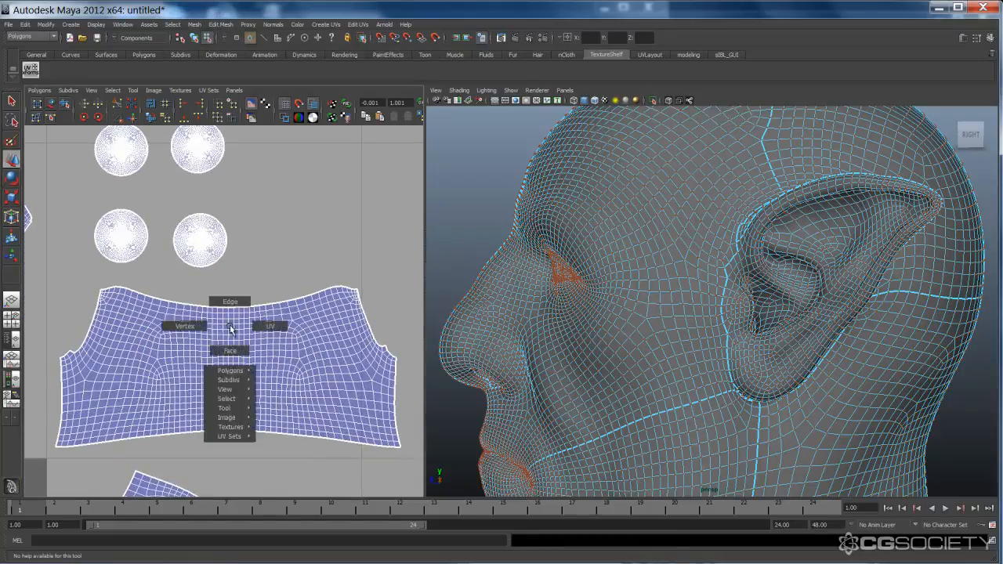
key("F8")
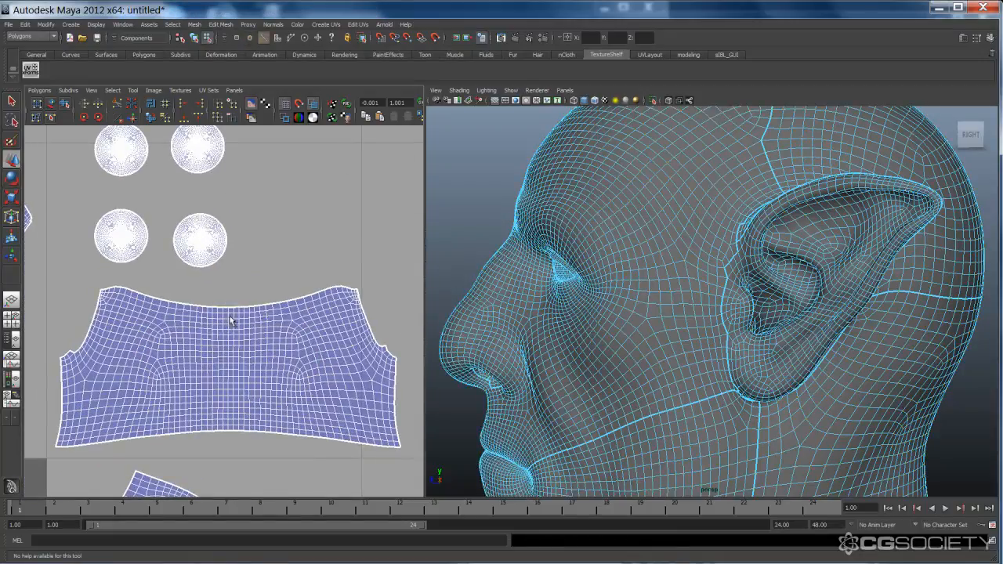
right_click_drag(230, 321, 159, 362)
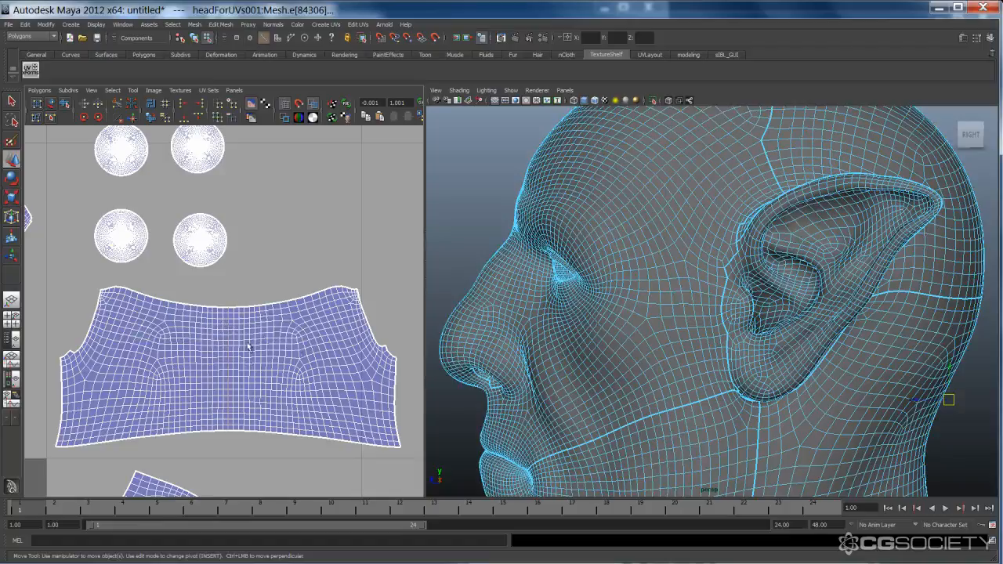
left_click_drag(553, 307, 650, 329, "alt")
double_click(212, 326)
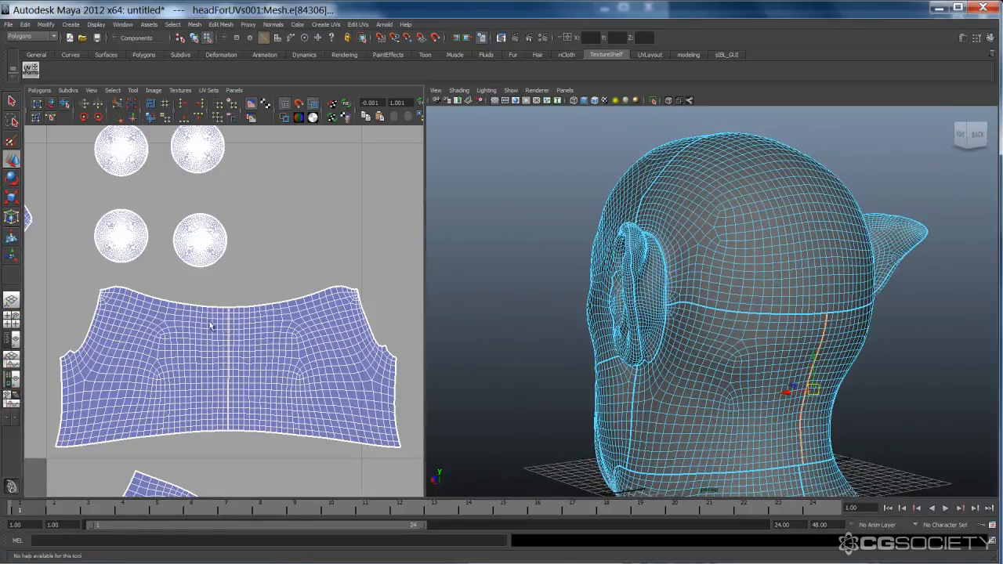
- Select the right half of the back-of-neck shell and move it up and away from the left half
right_click_drag(282, 321, 284, 288)
key("w")
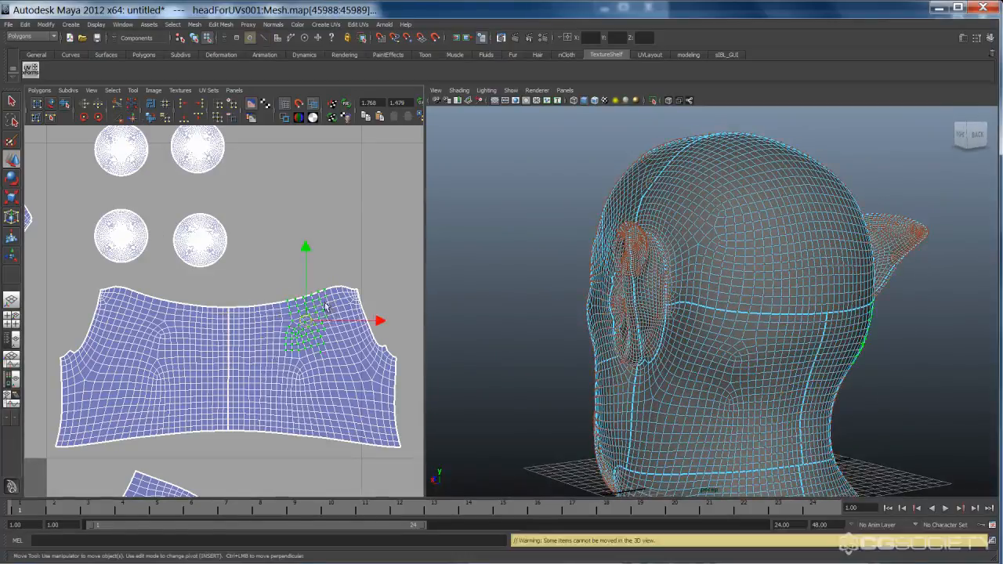
left_click_drag(334, 310, 266, 237)
scroll(278, 309, "down", 8)
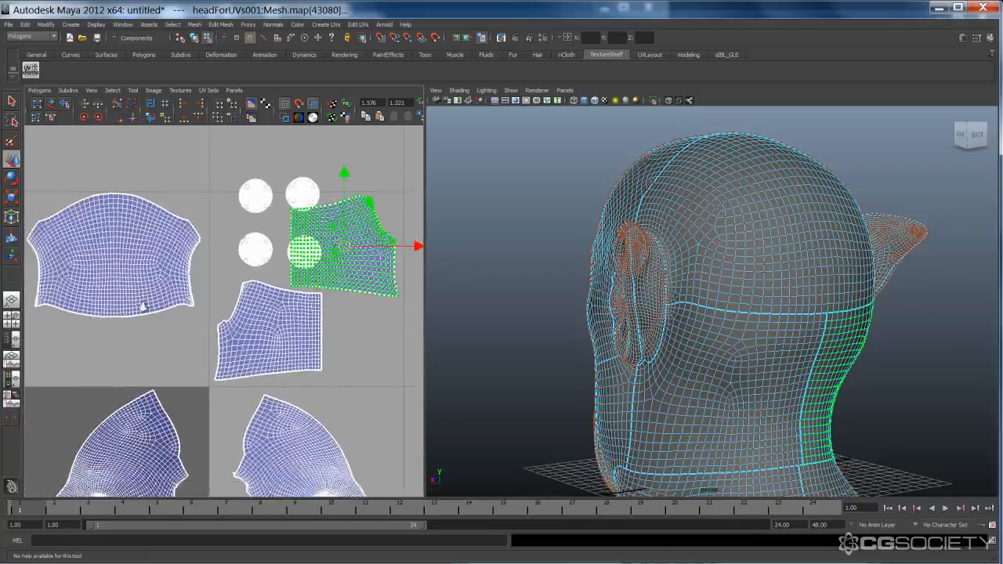
- Select the left one of the two jaw-and-neck shells and move it into the tile right of the second face shell
scroll(205, 243, "down", 2)
middle_click_drag(92, 259, 174, 285, "alt")
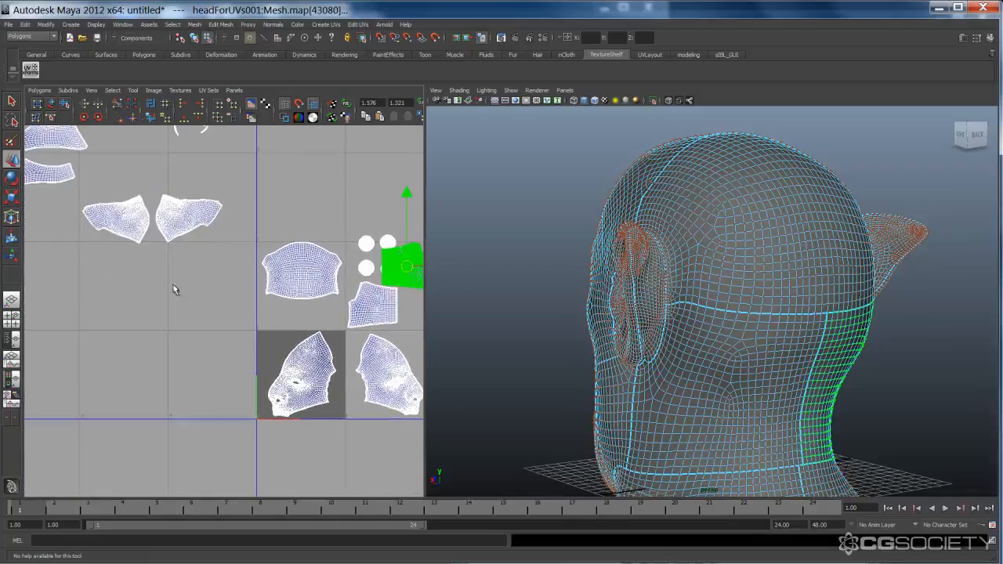
left_click_drag(78, 195, 149, 255)
left_click_drag(120, 224, 319, 342)
middle_click_drag(329, 358, 171, 337, "alt")
left_click_drag(250, 342, 329, 343)
middle_click_drag(100, 259, 199, 262, "alt")
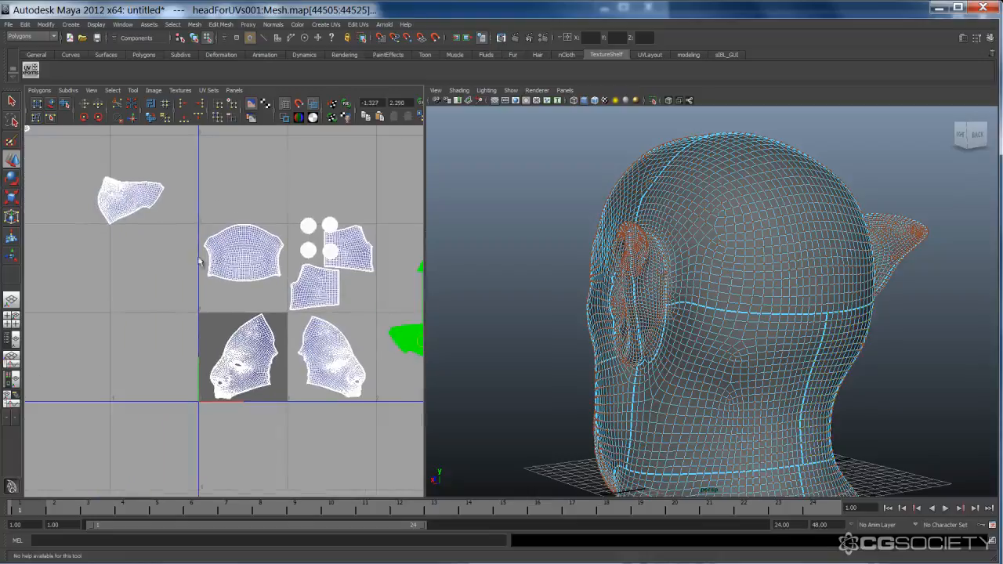
- Move the remaining jaw-and-neck shell into the same tile, directly below the first one
left_click_drag(142, 229, 376, 396)
middle_click_drag(242, 415, 92, 372, "alt")
left_click_drag(224, 349, 272, 340)
right_click_drag(204, 358, 383, 348, "alt")
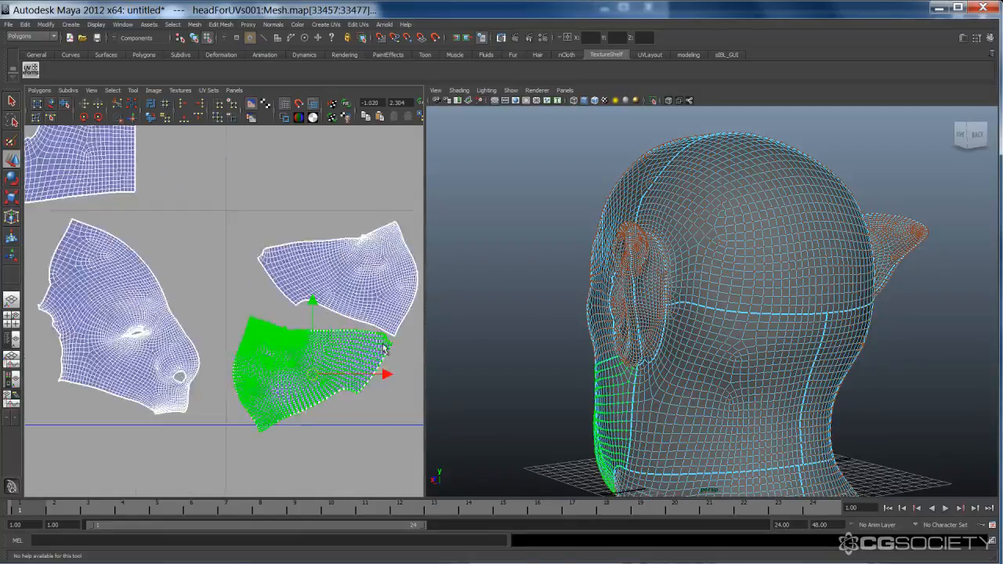
- Select the whole upper jaw-and-neck shell and move it slightly up and right within its tile
middle_click_drag(309, 350, 193, 359, "alt")
right_click_drag(316, 306, 345, 304, "alt")
left_click_drag(236, 205, 321, 271)
right_click_drag(295, 249, 330, 241, "ctrl")
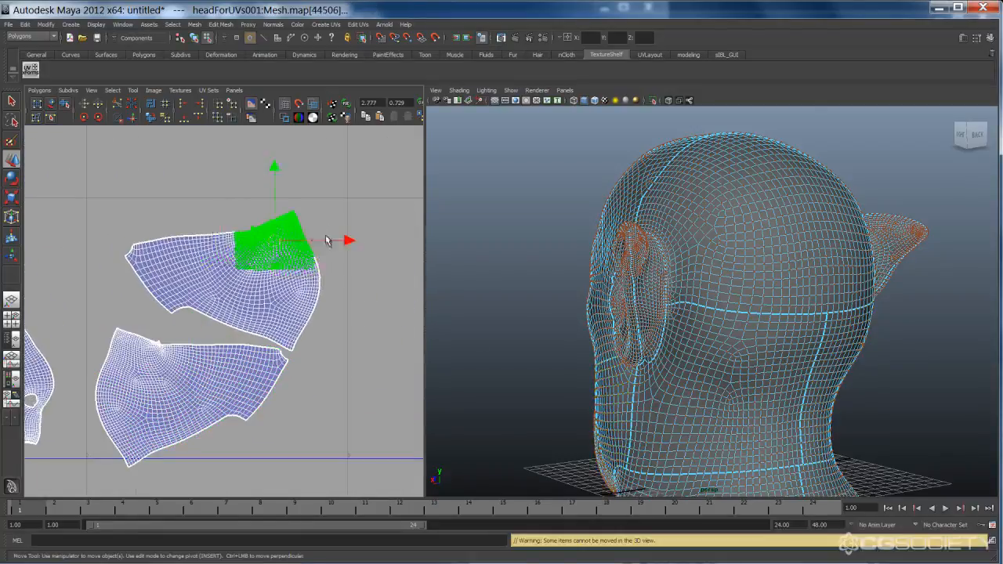
left_click_drag(242, 280, 266, 272)
- Select the lower jaw-and-neck shell and move it up, clear of the tile's lower border
left_click(166, 378)
right_click_drag(166, 377, 198, 362, "ctrl")
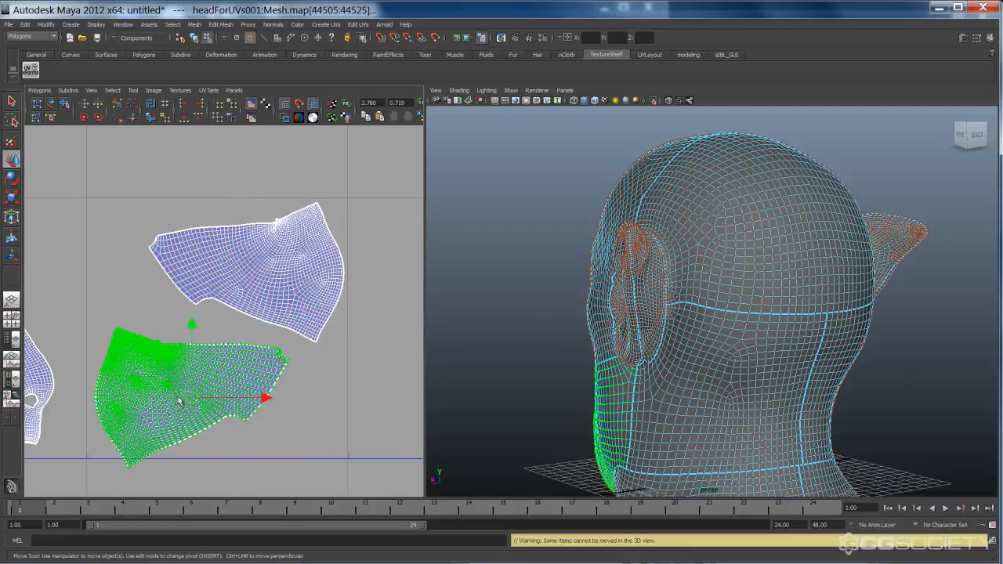
left_click_drag(190, 396, 192, 377)
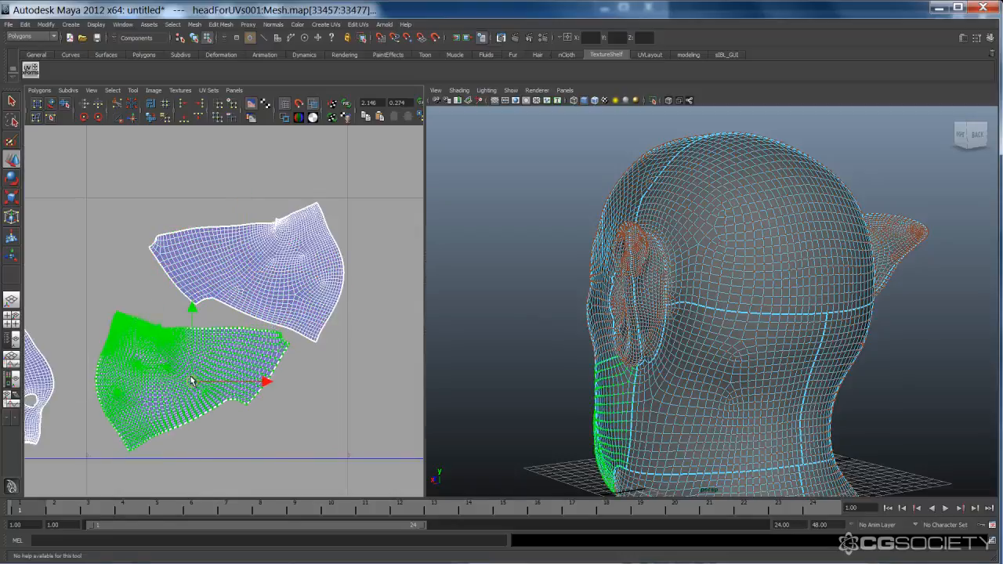
left_click(325, 342)
- Select the two long lower-neck strips and move them into the tile above the jaw-and-neck shells
right_click_drag(275, 284, 138, 304, "alt")
middle_click_drag(203, 253, 206, 337, "alt")
middle_click_drag(206, 276, 240, 339, "alt")
right_click_drag(240, 342, 106, 262, "alt")
left_click_drag(34, 237, 111, 287)
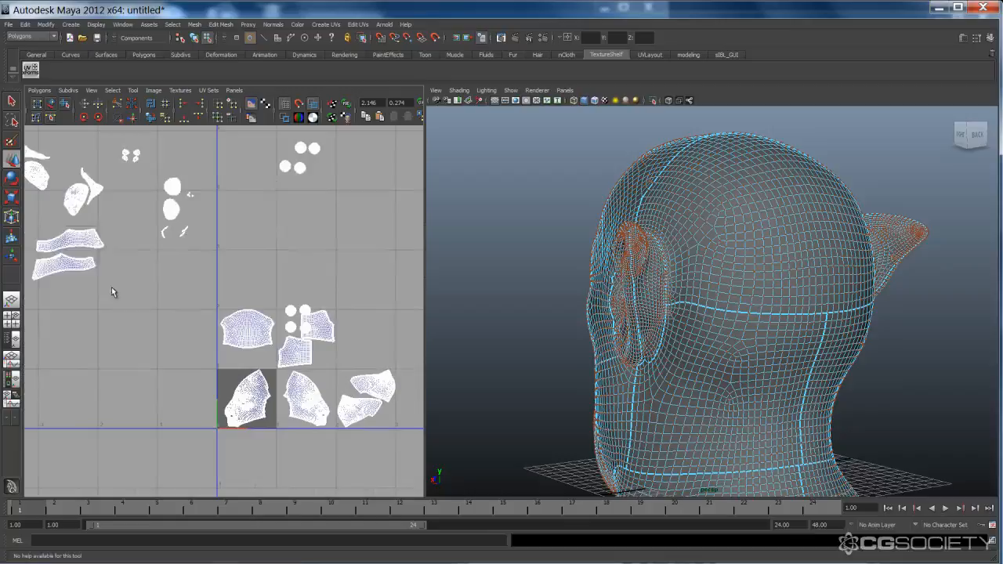
middle_click_drag(111, 287, 221, 335)
scroll(210, 329, "up", 5)
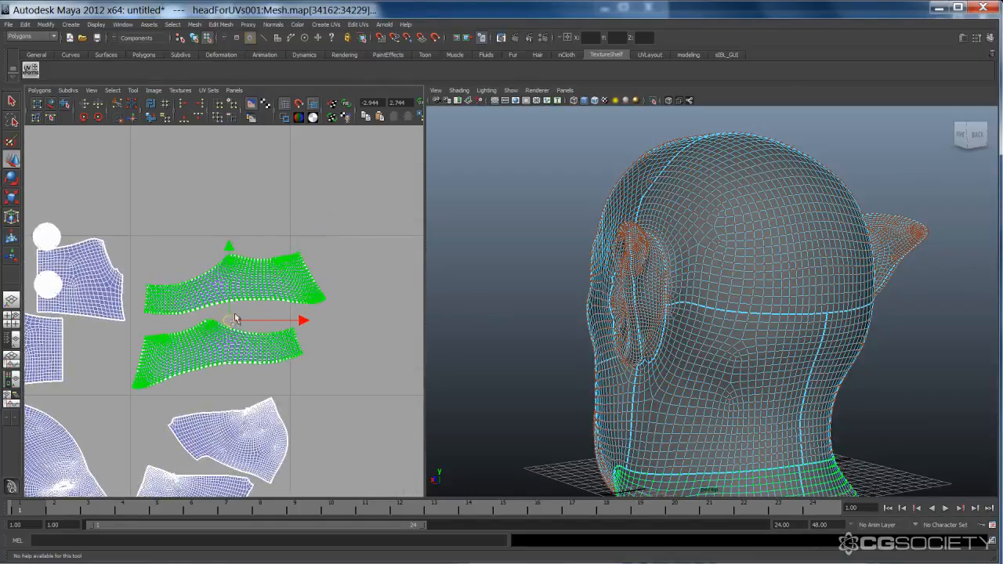
- Rotate the two lower-neck strips together so they run diagonally across the tile
key("e")
middle_click_drag(286, 292, 313, 297)
key("w")
key("e")
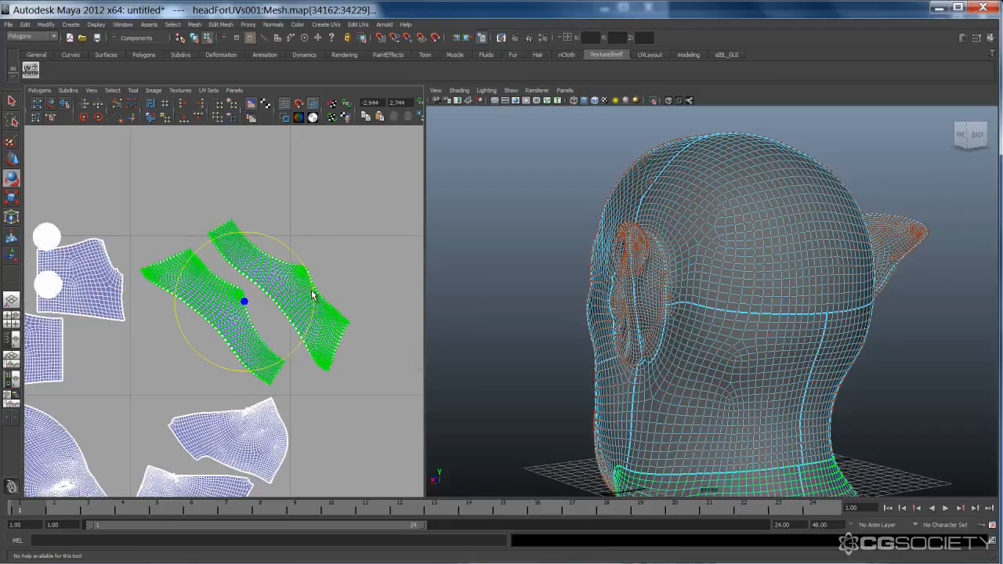
- Select the right lower-neck strip, move it into the next tile to the right and rotate it slightly to fit
key("w")
left_click_drag(285, 279, 312, 299)
right_click_drag(314, 290, 345, 273, "ctrl")
middle_click_drag(274, 311, 312, 300, "alt")
key("e")
left_click_drag(344, 276, 345, 273)
key("w")
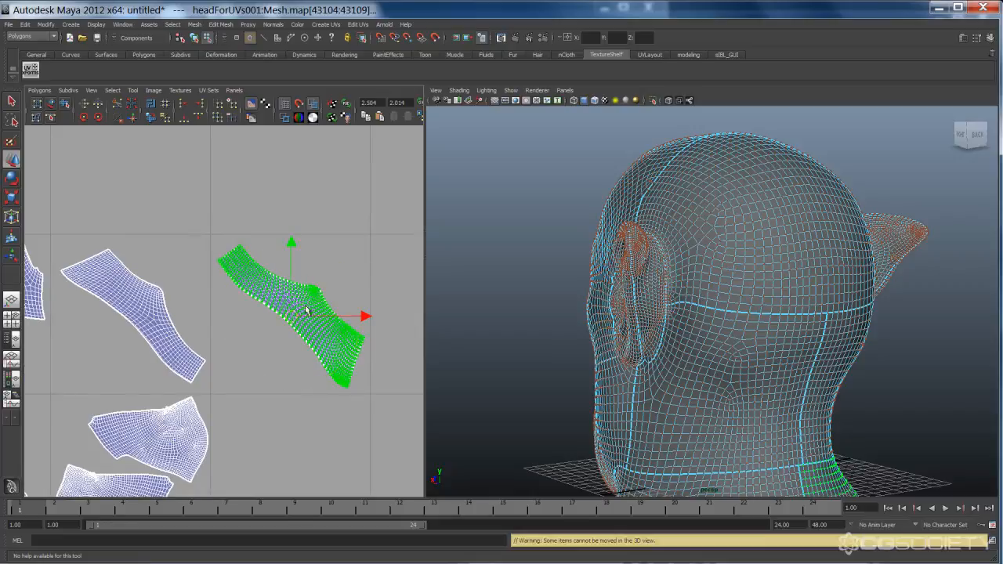
left_click(298, 353)
- Examine how the placed shells fill their tiles and which shells still lie outside the tile grid
scroll(170, 370, "down", 3)
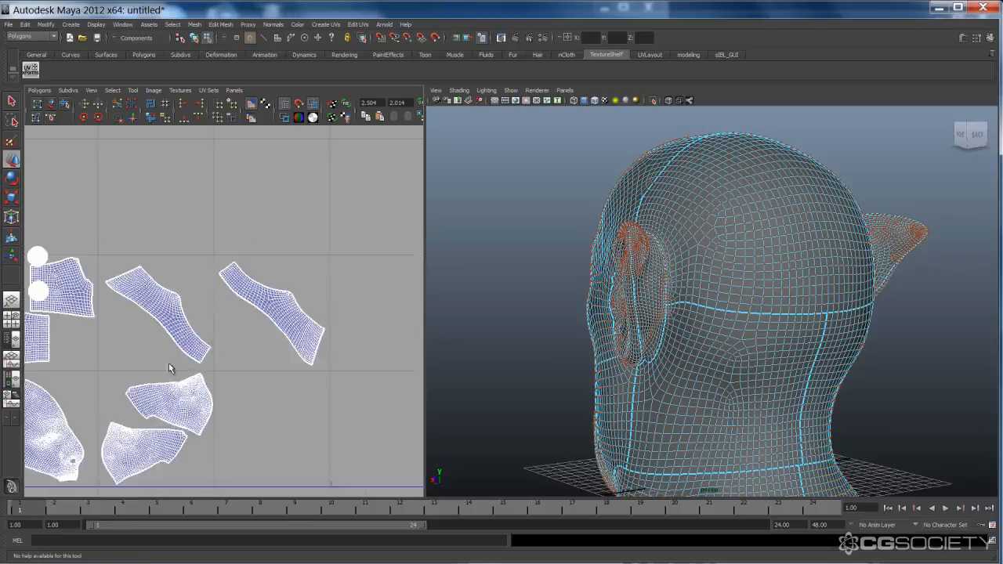
middle_click_drag(170, 369, 247, 307, "alt")
right_click_drag(247, 306, 217, 333, "alt")
middle_click_drag(216, 333, 209, 346, "alt")
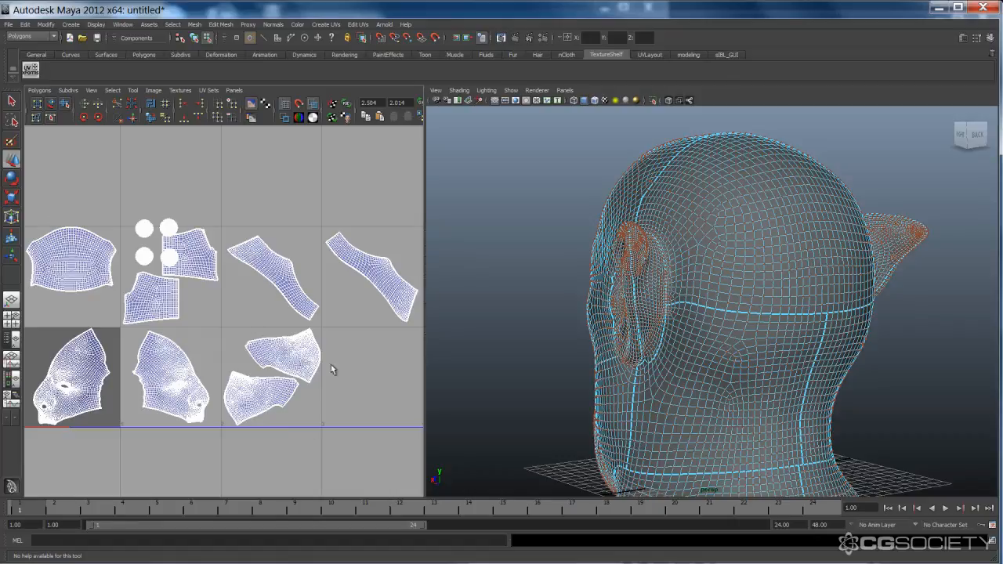
scroll(259, 311, "down", 2)
middle_click_drag(258, 311, 256, 356, "alt")
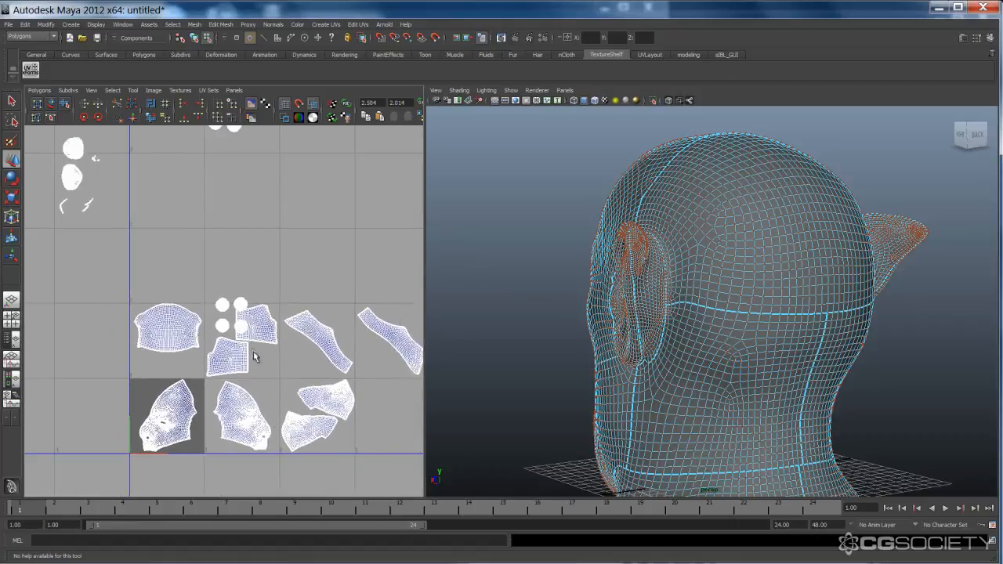
scroll(202, 368, "down", 1)
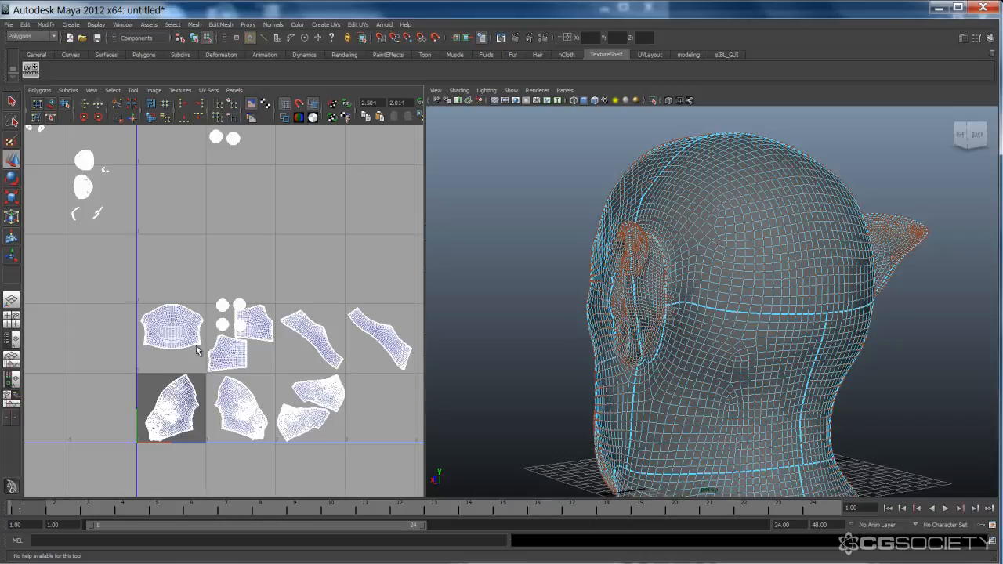
middle_click_drag(182, 381, 196, 426, "alt")
right_click_drag(209, 343, 144, 342, "alt")
middle_click_drag(180, 356, 149, 337, "alt")
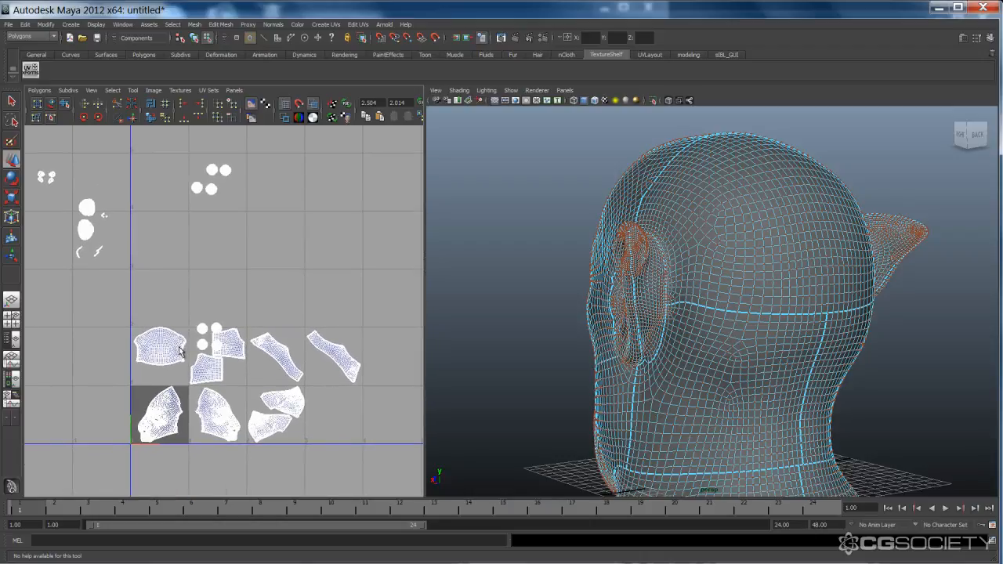
right_click_drag(182, 370, 261, 354, "alt")
middle_click_drag(266, 360, 179, 369, "alt")
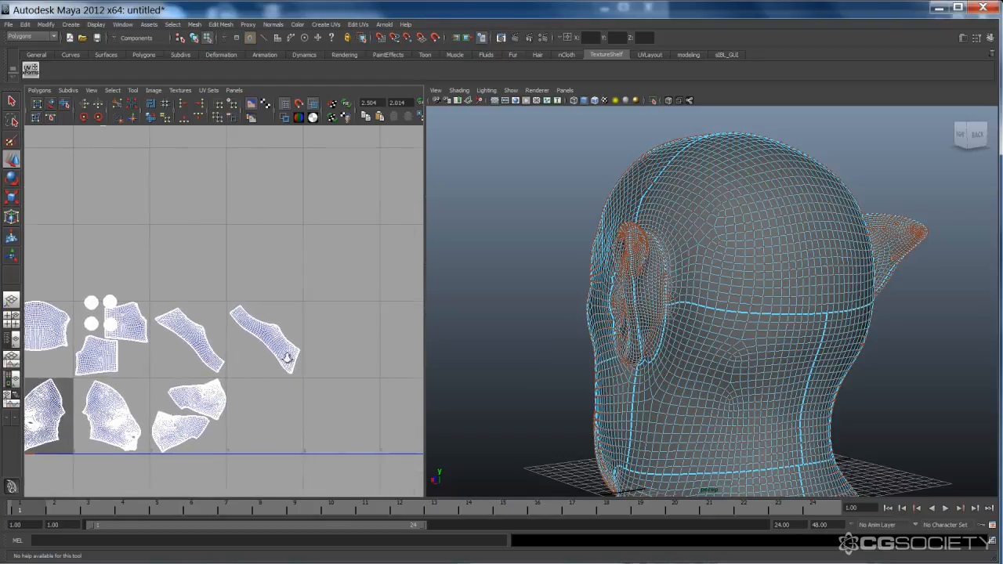
scroll(287, 354, "up", 5)
middle_click_drag(226, 396, 278, 352, "alt")
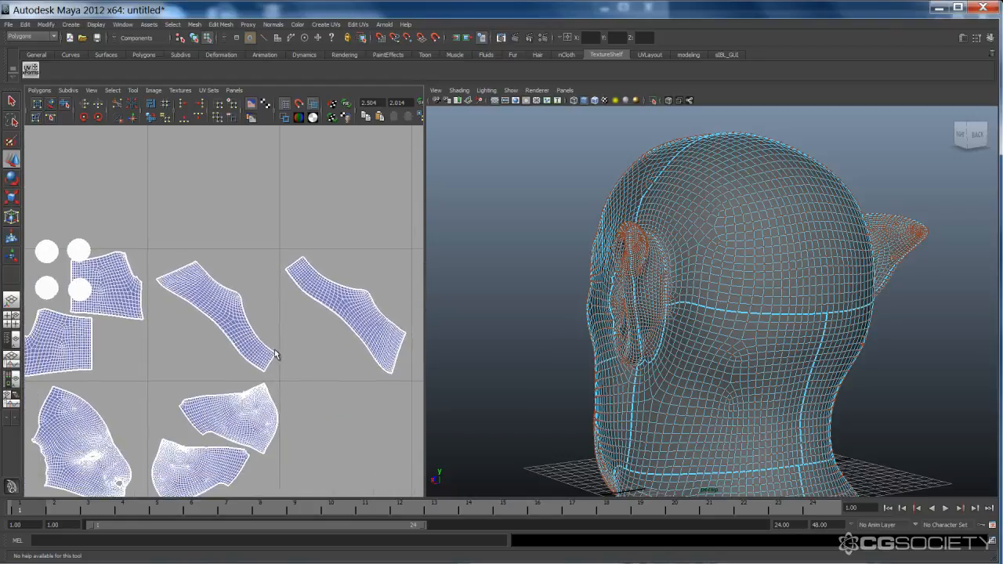
right_click_drag(278, 352, 160, 410, "alt")
middle_click_drag(222, 291, 283, 274, "alt")
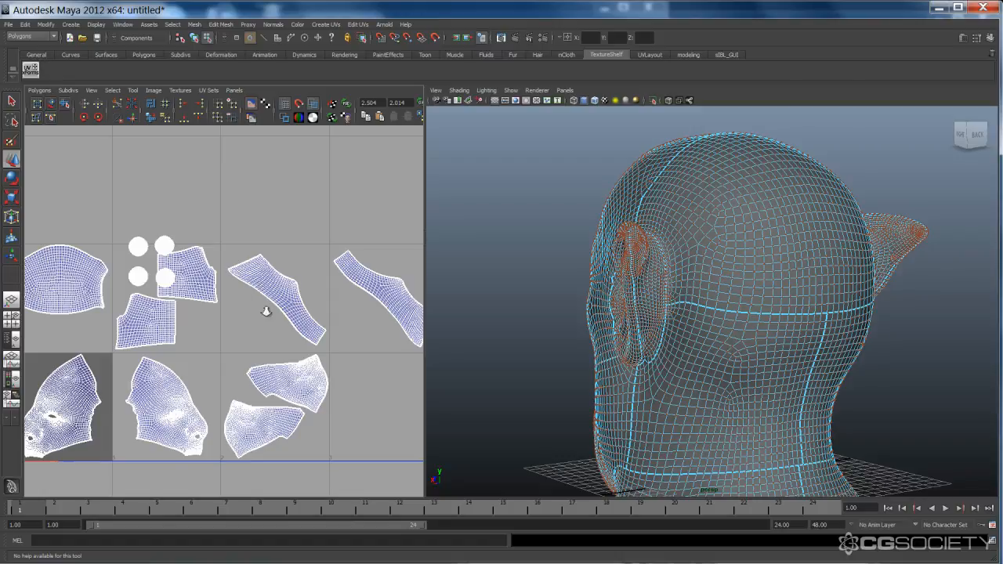
- Select all four ear shells outside the tile grid and bring them over above the placed shells
right_click_drag(267, 311, 205, 353, "alt")
middle_click_drag(205, 354, 270, 371, "alt")
right_click_drag(270, 370, 155, 334, "alt")
middle_click_drag(223, 318, 269, 352, "alt")
right_click_drag(269, 352, 172, 345, "alt")
middle_click_drag(172, 350, 222, 360, "alt")
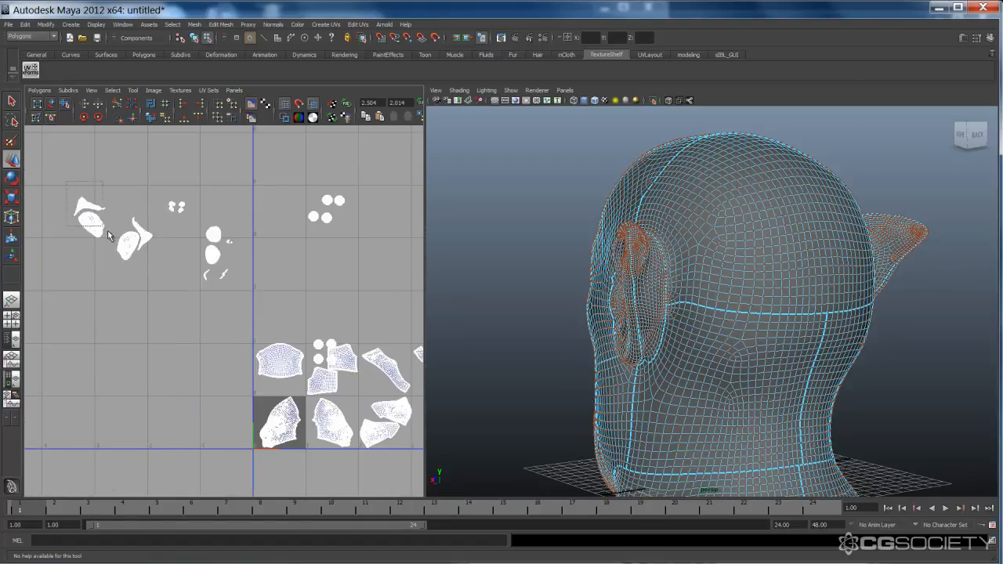
left_click_drag(149, 279, 157, 284)
middle_click_drag(132, 247, 90, 198, "alt")
left_click_drag(76, 185, 325, 239)
- Move the four ear shells down to the empty tile right of the jaw-and-neck shells
middle_click_drag(253, 290, 116, 238, "alt")
right_click_drag(277, 279, 384, 282, "alt")
middle_click_drag(193, 383, 138, 488, "alt")
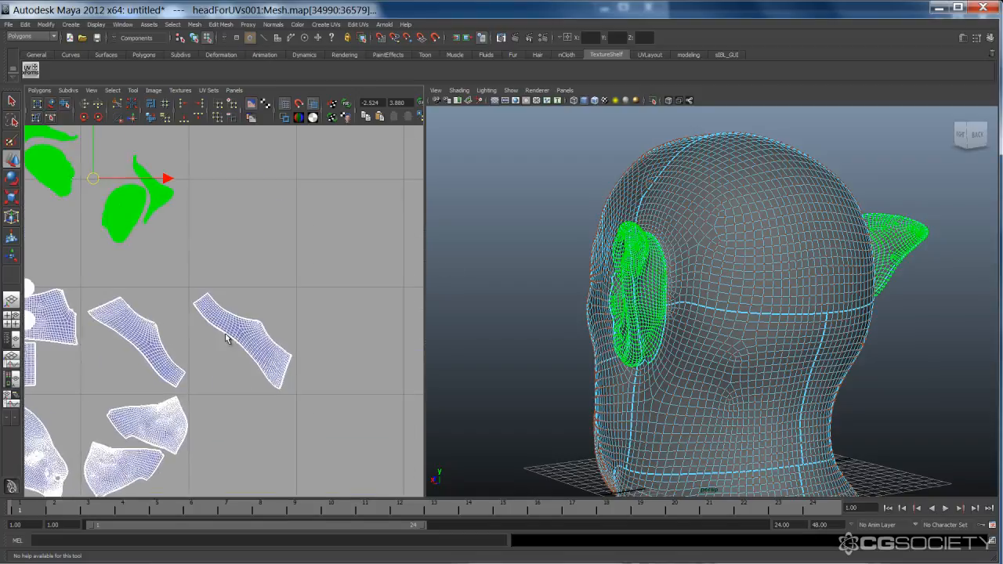
left_click_drag(93, 174, 273, 436)
middle_click_drag(254, 436, 226, 273, "alt")
right_click_drag(358, 269, 173, 177, "alt")
left_click_drag(284, 241, 262, 275)
left_click(156, 317)
- Select the first narrow back-of-ear shell and rotate it
left_click_drag(124, 156, 163, 190)
right_click_drag(157, 178, 194, 169, "ctrl")
key("e")
left_click_drag(226, 160, 131, 210)
key("w")
- Select the first rounded ear shell, rotate it more upright and move it up, away from the narrow back-of-ear shell
left_click_drag(182, 292, 231, 240)
right_click_drag(232, 241, 239, 238, "ctrl")
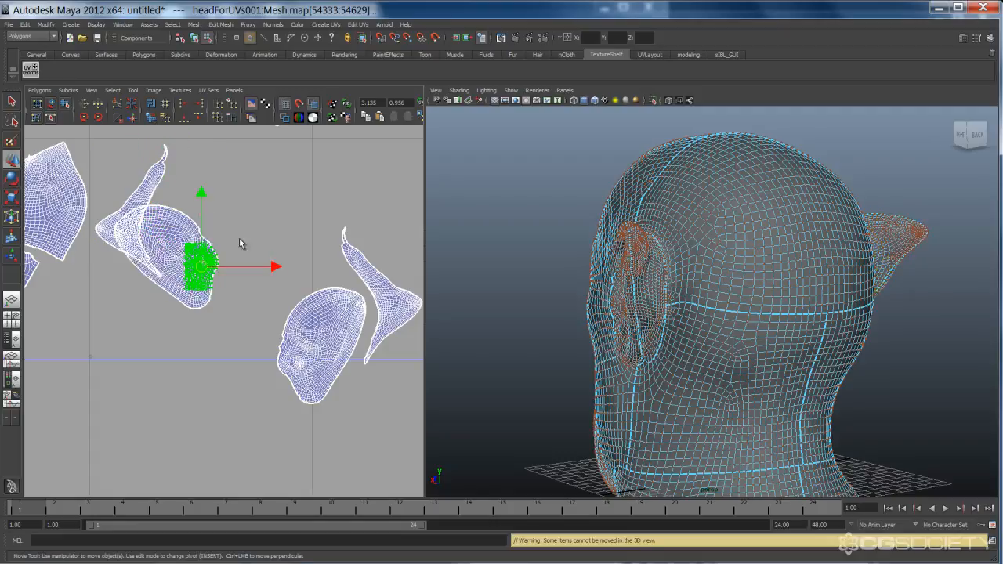
key("e")
left_click_drag(231, 238, 231, 286)
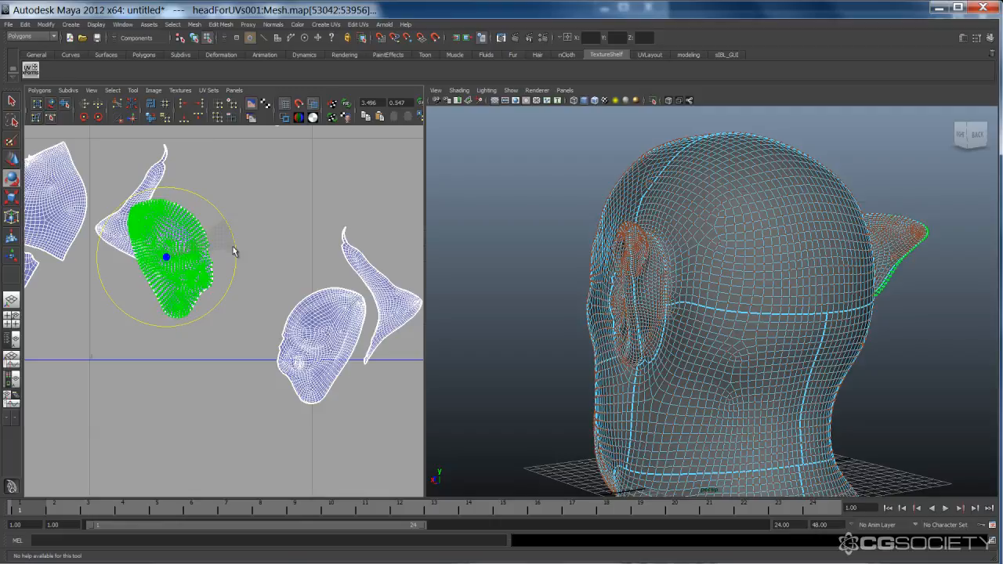
key("w")
left_click_drag(168, 258, 220, 223)
- Move the second rounded ear shell up and left into the tile, directly below the first one
left_click_drag(266, 315, 333, 406)
right_click_drag(306, 346, 342, 321, "ctrl")
left_click_drag(319, 344, 266, 301)
- Rotate the first narrow back-of-ear shell more upright and place it along the tile's left border
left_click_drag(124, 196, 168, 270)
right_click_drag(134, 215, 164, 203, "ctrl")
key("e")
left_click_drag(192, 182, 185, 168)
key("w")
left_click_drag(142, 203, 136, 212)
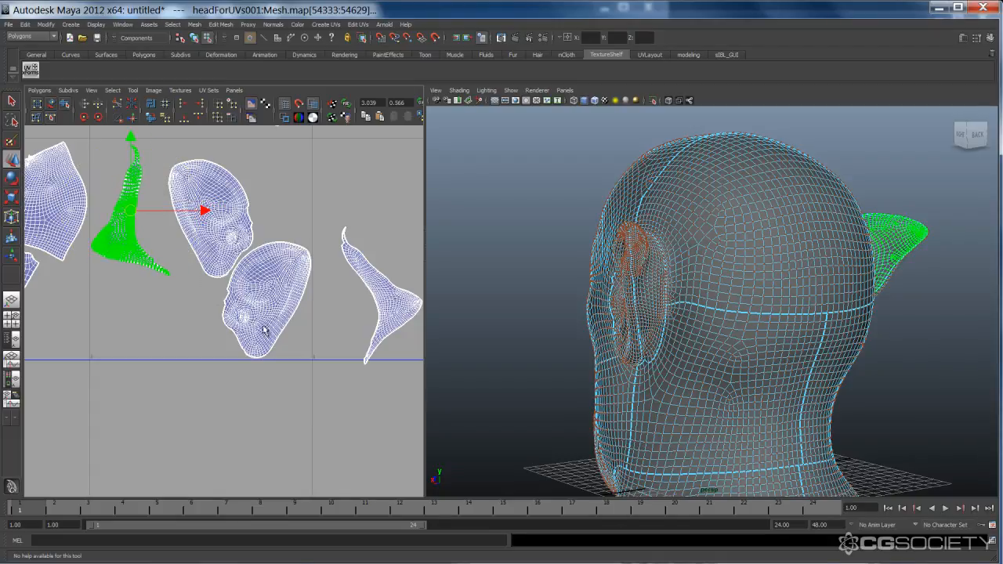
- Select both rounded ear shells and move them left, closer to the narrow back-of-ear shell
left_click_drag(264, 327, 202, 251)
right_click_drag(239, 275, 278, 271, "ctrl")
left_click_drag(235, 257, 217, 257)
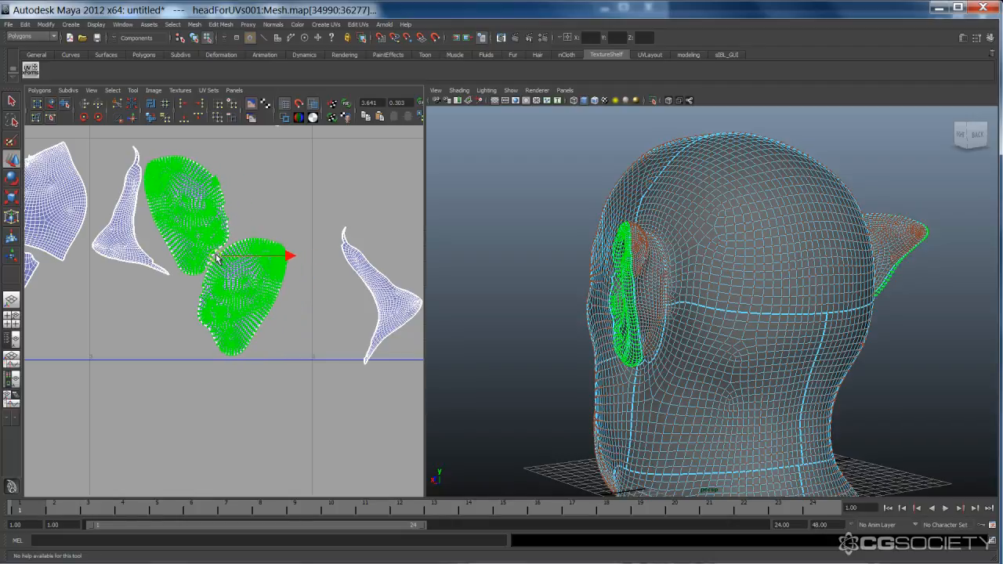
left_click(352, 282)
- Move the second narrow back-of-ear shell left into the tile and adjust its rotation beside the lower ear shell
left_click_drag(320, 197, 445, 433)
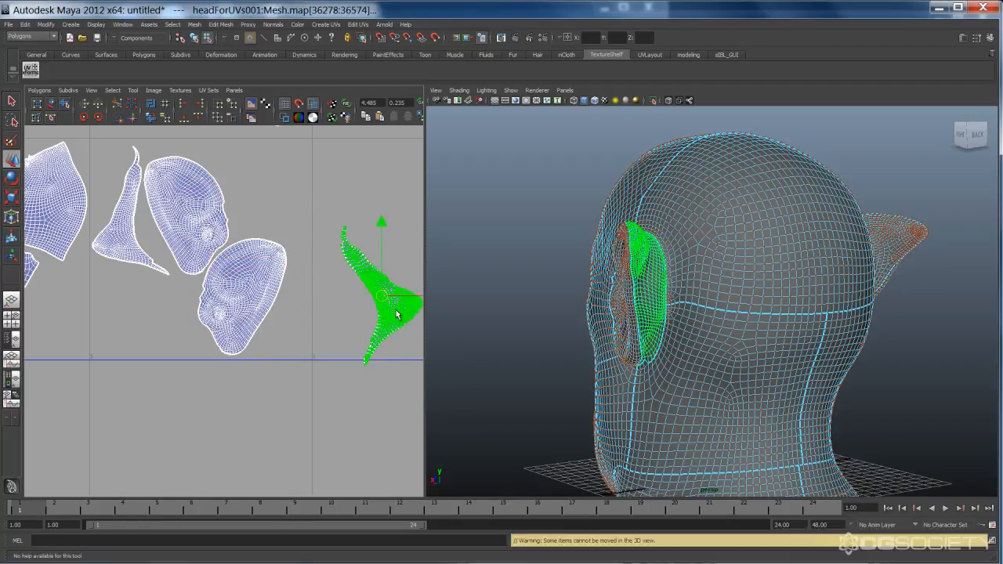
left_click_drag(345, 288, 280, 284)
key("e")
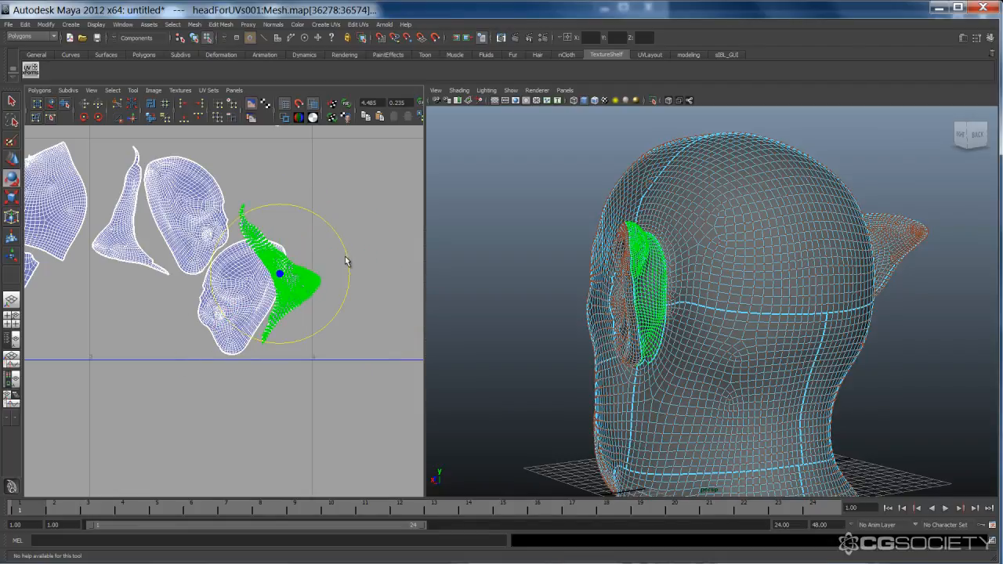
left_click_drag(345, 252, 345, 261)
key("w")
left_click_drag(280, 273, 272, 285)
middle_click_drag(216, 314, 271, 356, "alt")
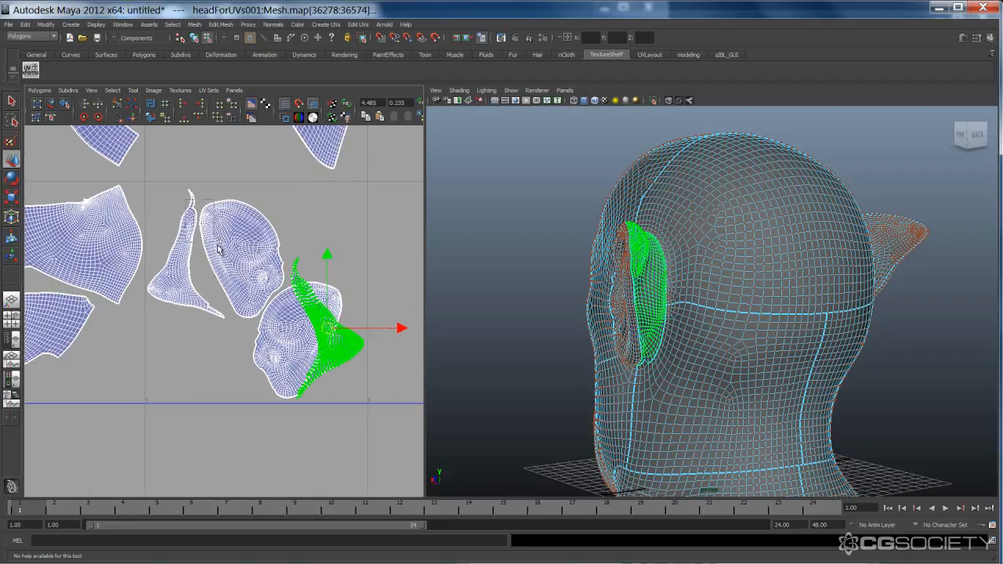
- Select the first rounded ear shell together with its narrow back-of-ear shell and move both slightly up
left_click(219, 249)
mouse_move(212, 236)
right_mouse_down()
mouse_move(210, 245)
mouse_move(231, 236)
right_mouse_up()
left_click_drag(180, 196, 242, 264)
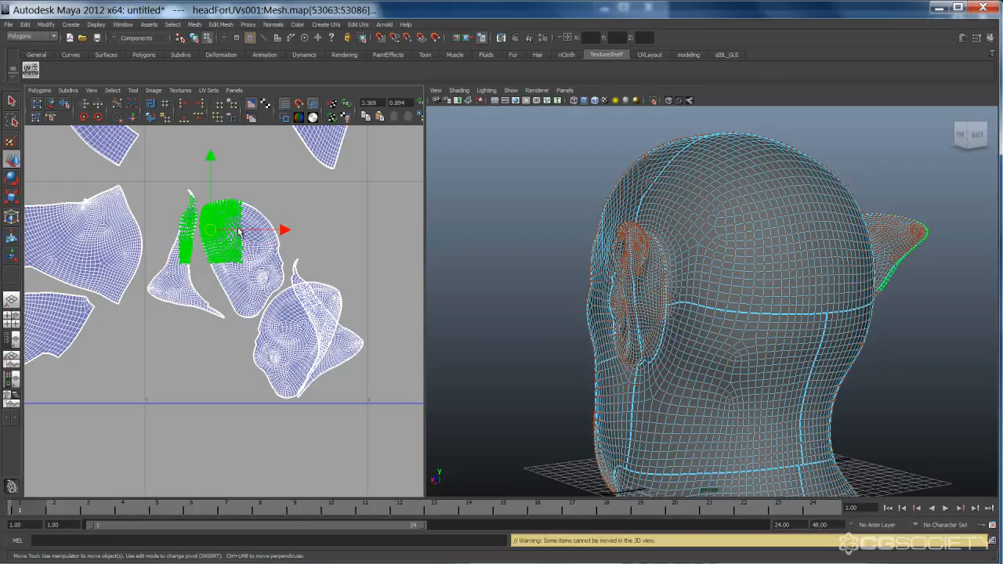
right_click_drag(239, 231, 230, 224, "ctrl")
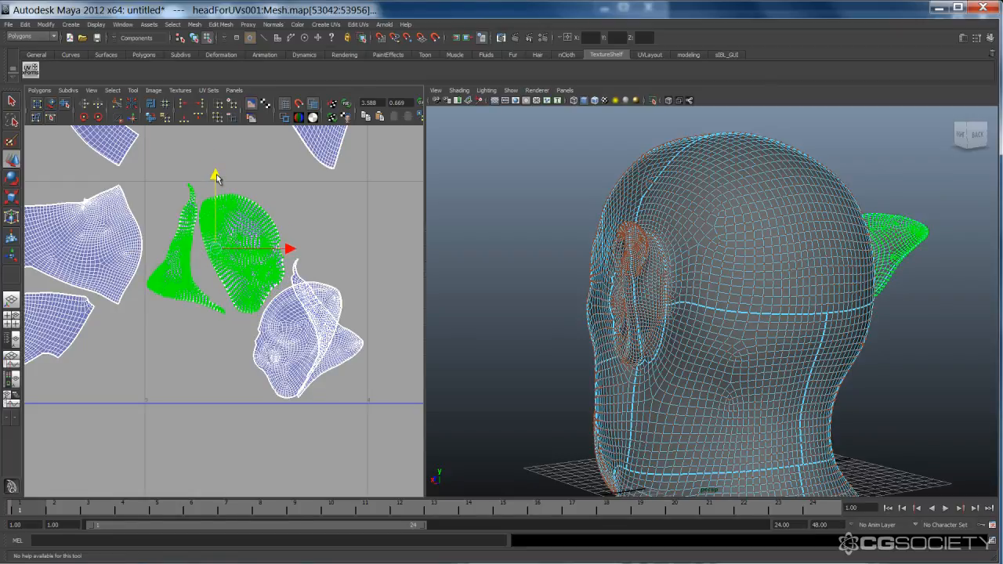
- Move the second rounded ear shell up beside the first, and the first narrow back-of-ear shell down below the tile
left_click(280, 358)
right_click_drag(280, 357, 283, 353, "ctrl")
left_click_drag(284, 343, 324, 253)
left_click_drag(171, 260, 198, 301)
right_click_drag(193, 289, 192, 292, "ctrl")
left_click_drag(186, 253, 199, 428)
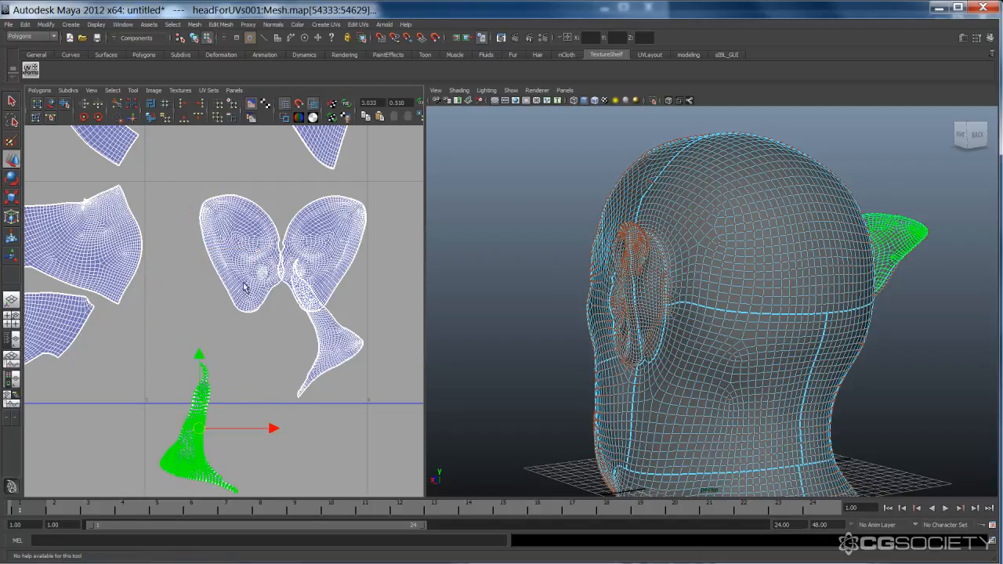
- Shift both rounded ear shells left so they sit side by side with a gap in the tile's upper half
left_click_drag(242, 216, 275, 246)
right_click_drag(257, 248, 307, 231, "ctrl")
left_click_drag(237, 254, 198, 251)
left_click(329, 227)
right_click_drag(329, 227, 365, 207, "ctrl")
left_click_drag(324, 257, 305, 252)
- Rotate the second narrow back-of-ear shell upright and fit it beneath the right ear shell
left_click_drag(335, 395, 337, 395)
right_click_drag(330, 355, 367, 343, "ctrl")
key("e")
left_click_drag(387, 291, 380, 340)
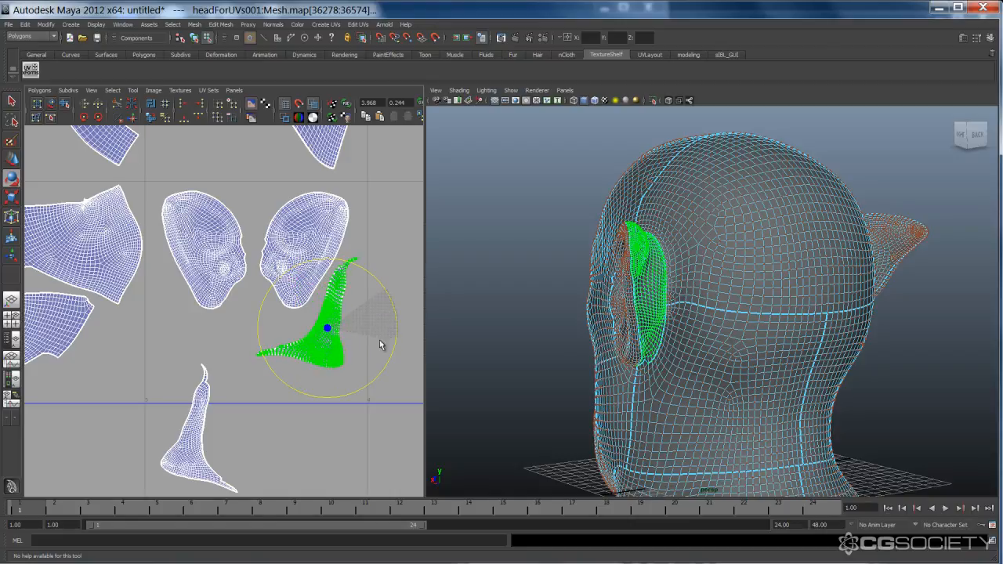
key("w")
- Rotate the remaining narrow back-of-ear shell and move it up into the tile beneath the left ear shell
left_click_drag(147, 405, 210, 461)
right_click_drag(205, 427, 229, 384, "ctrl")
key("e")
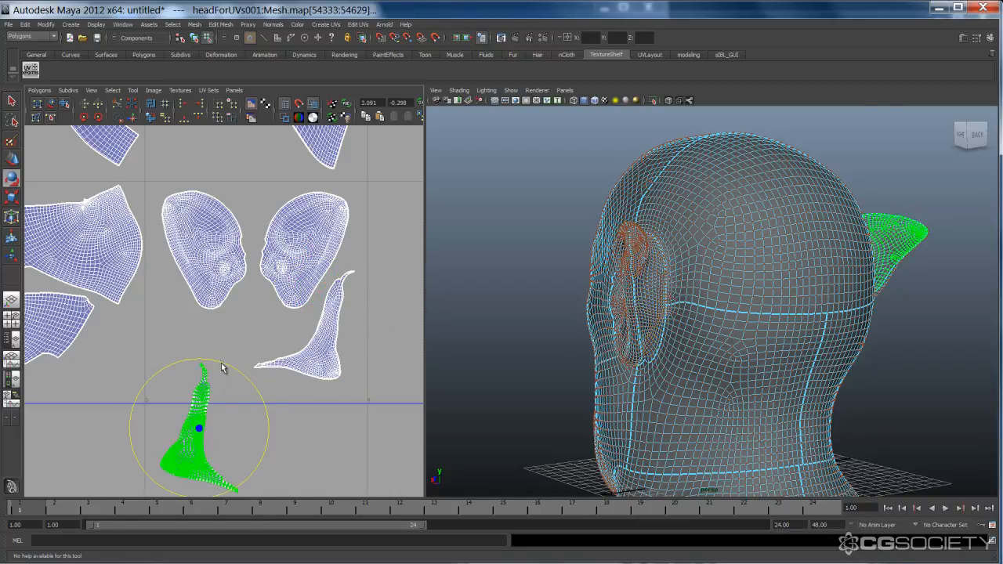
left_click_drag(239, 376, 206, 363)
key("w")
left_click_drag(217, 428, 204, 341)
left_click(308, 363)
- Select the four small shells outside the grid and move them into the first tile's upper-left corner, beside the face shell
scroll(308, 363, "down", 8)
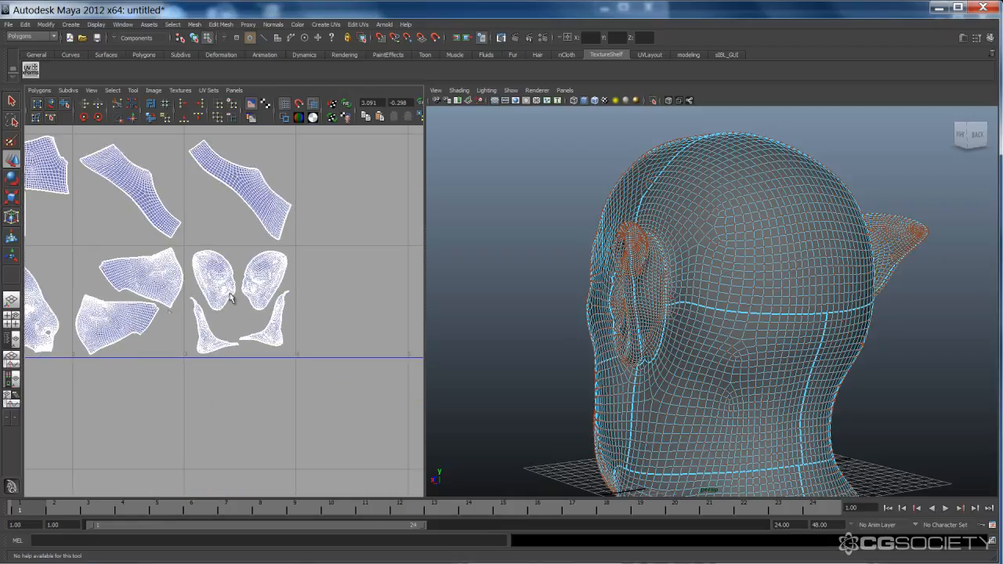
right_click_drag(108, 343, 78, 343, "alt")
middle_click_drag(174, 280, 174, 376, "alt")
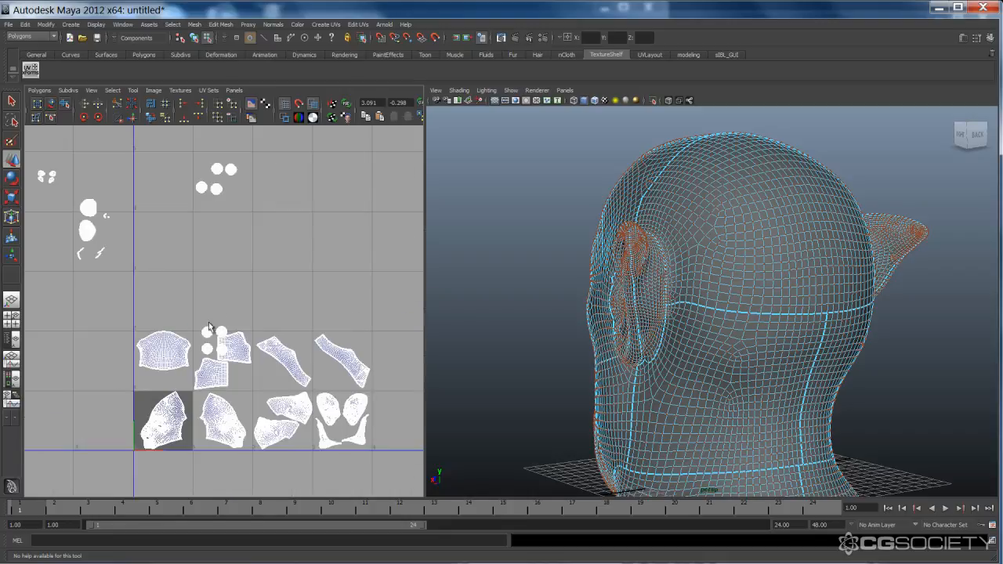
right_click_drag(209, 322, 210, 209, "alt")
left_click_drag(86, 215, 155, 390)
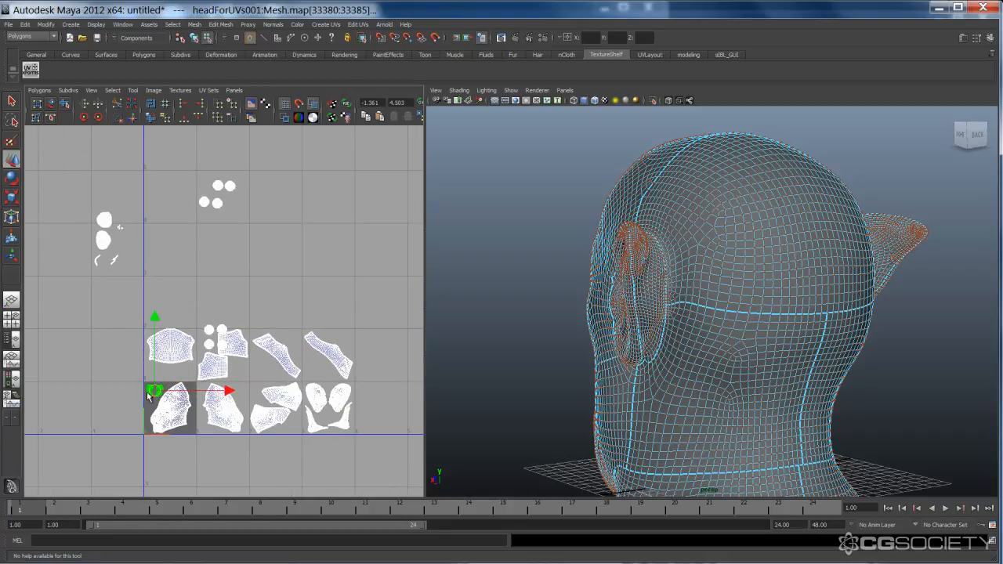
left_click(144, 410)
middle_click_drag(220, 410, 293, 345, "alt")
right_click_drag(293, 345, 376, 320, "alt")
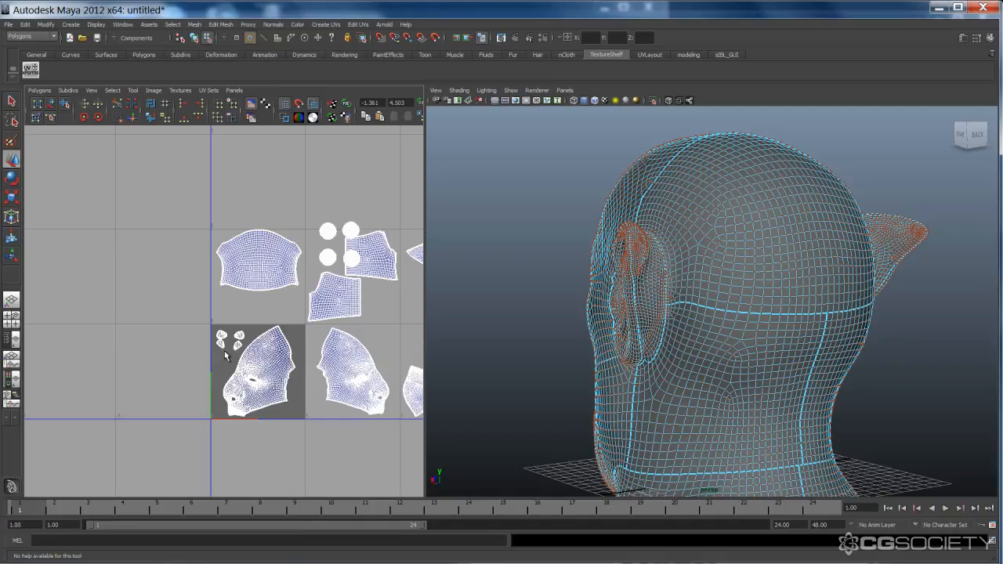
left_click(225, 353)
right_click_drag(223, 353, 138, 366, "ctrl")
left_click(216, 378)
- Move the thin curved strip shells from outside the grid down to the first tile's lower-right corner
middle_click_drag(139, 365, 183, 411, "alt")
right_click_drag(182, 411, 187, 333, "alt")
middle_click_drag(186, 333, 111, 210, "alt")
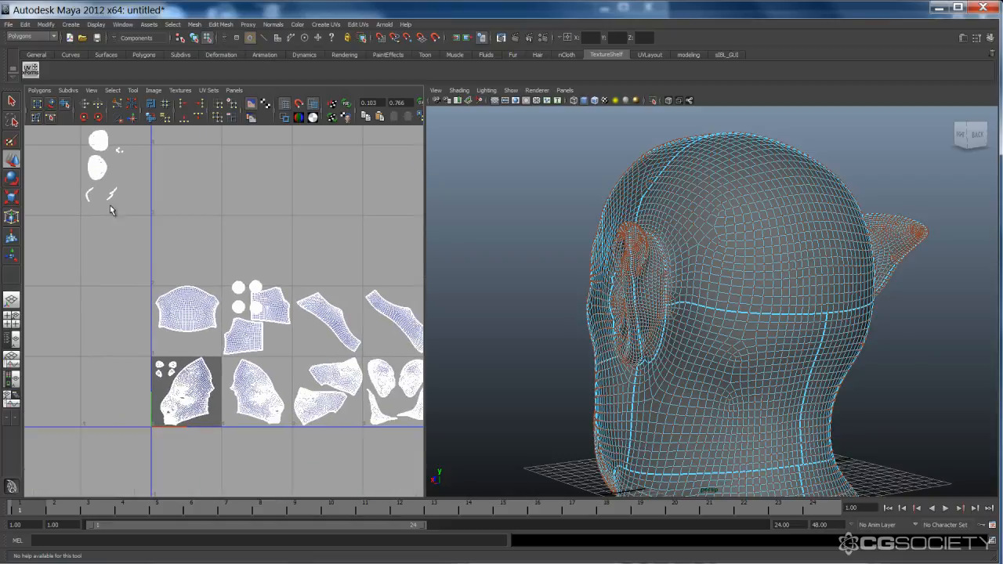
left_click_drag(136, 206, 137, 207)
right_click_drag(116, 204, 142, 192, "ctrl")
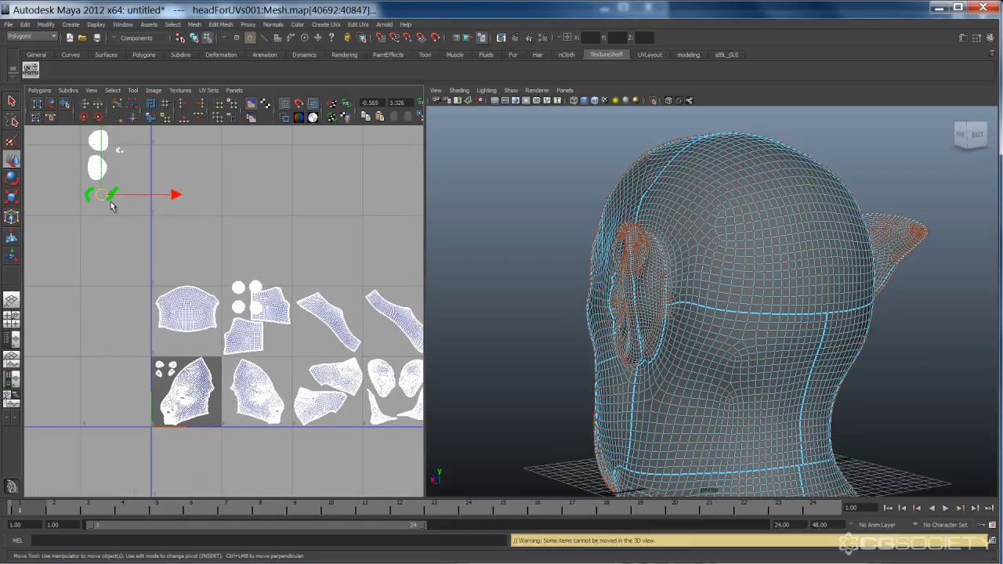
middle_click_drag(181, 334, 207, 431)
- Rotate the two left strip shells horizontal and stack them beneath the face shell inside the first tile
right_click_drag(125, 475, 487, 416, "alt")
middle_click_drag(275, 437, 269, 191, "alt")
right_click_drag(269, 191, 442, 287, "alt")
left_click_drag(155, 327, 186, 296)
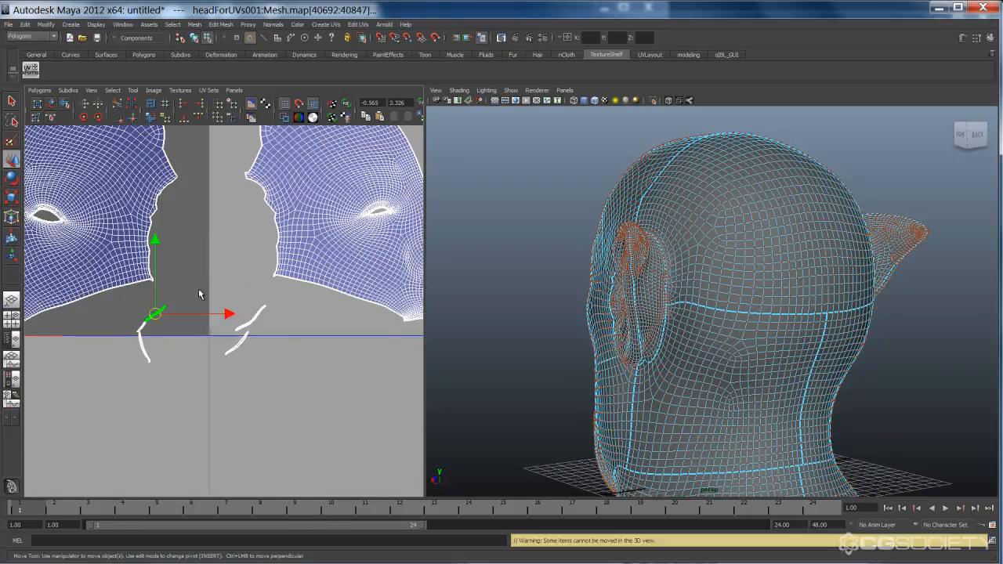
key("e")
key("w")
left_click_drag(128, 327, 177, 389)
key("e")
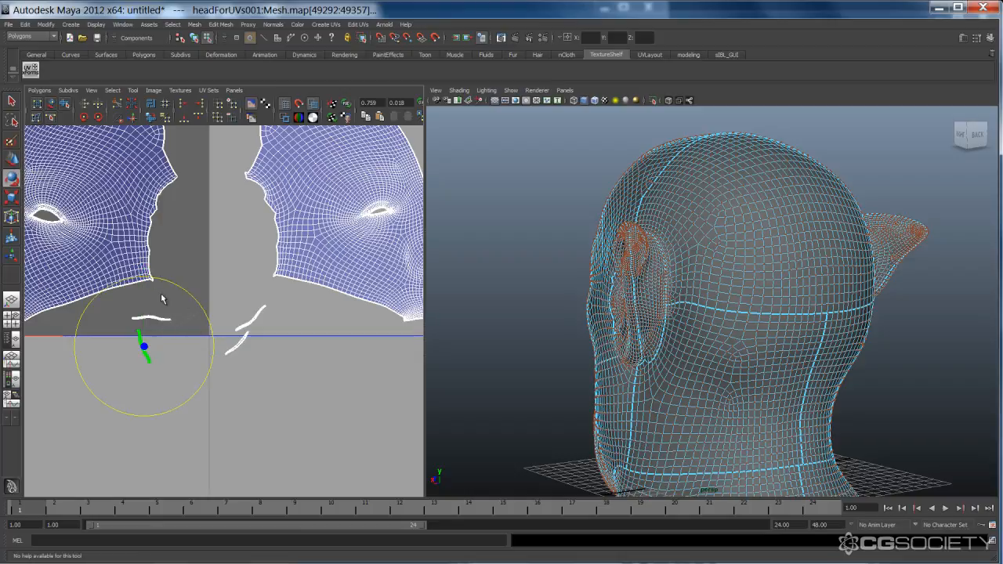
key("w")
left_click_drag(145, 340, 152, 319)
- Move the upper right-hand strip shell into the first tile's lower-right corner and rotate it horizontal
left_click(251, 320)
right_click_drag(254, 313, 283, 302, "ctrl")
left_click_drag(248, 319, 178, 301)
key("e")
left_click_drag(246, 277, 248, 329)
key("w")
- Rotate the last strip shell horizontal and place it just above the third strip
left_click(235, 342)
key("e")
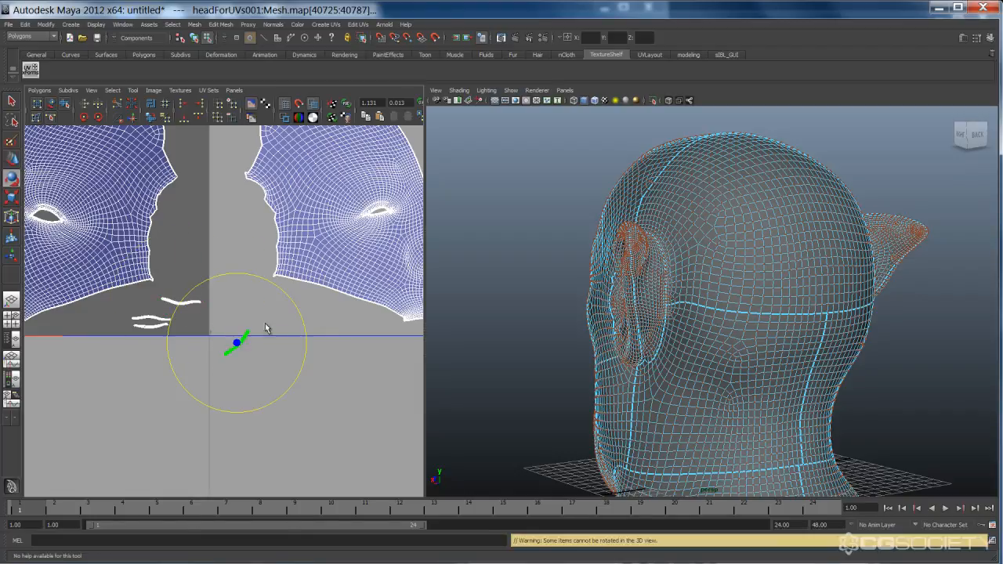
left_click_drag(291, 304, 303, 354)
key("w")
left_click_drag(235, 343, 185, 290)
left_click(102, 332)
- Move the group of tiny shells from outside the grid into the second tile's upper-right corner, beside the face shell
scroll(103, 332, "down", 2)
scroll(103, 332, "down", 5)
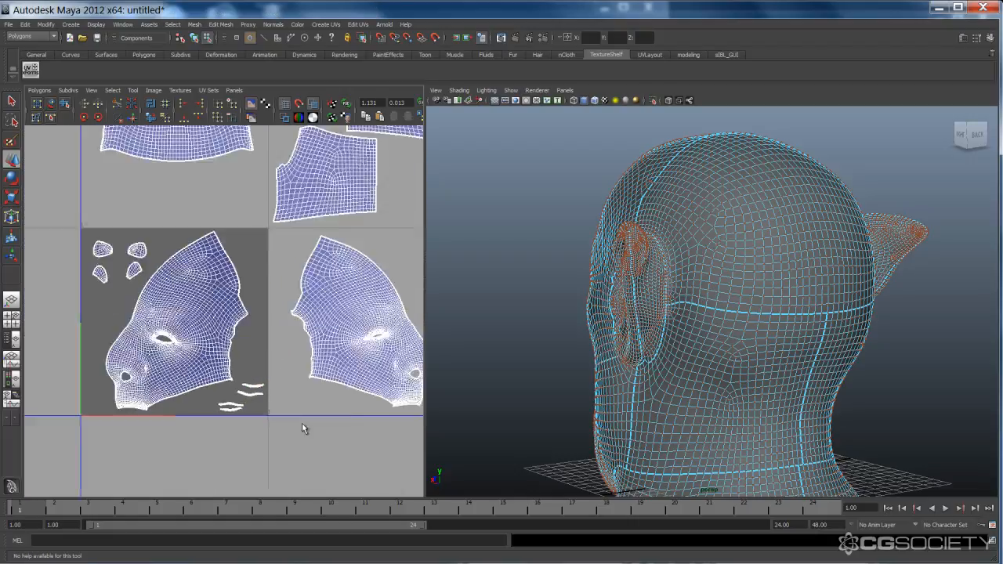
scroll(82, 295, "down", 2)
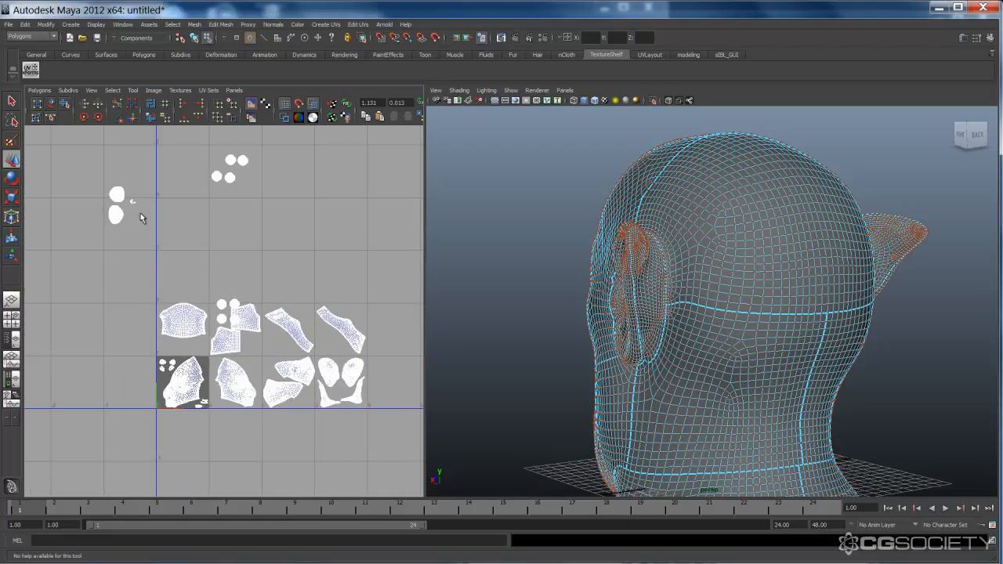
left_click(132, 202)
middle_click_drag(125, 219, 239, 382)
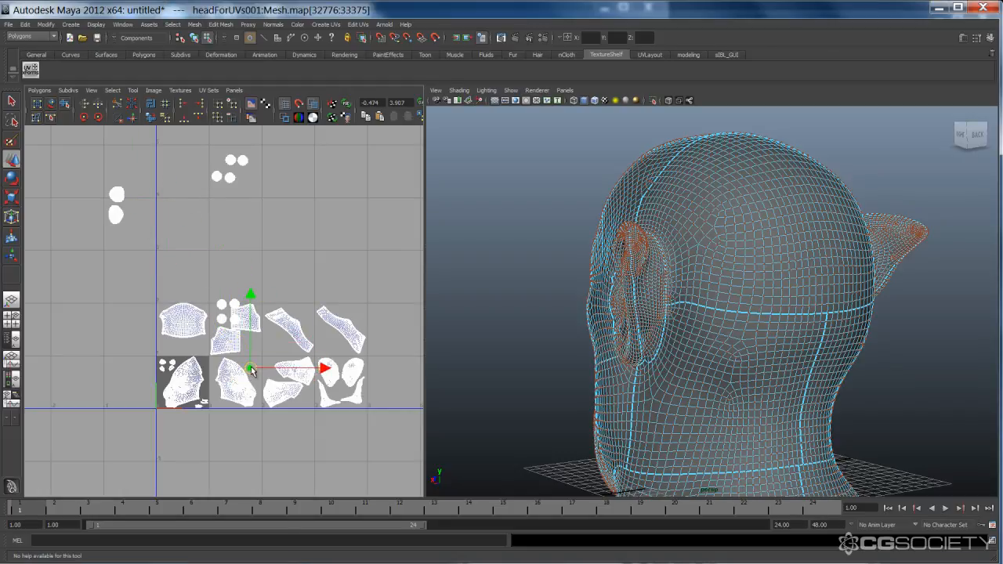
scroll(209, 300, "up", 3)
middle_click_drag(209, 300, 181, 230, "alt")
right_click_drag(181, 230, 434, 304, "alt")
right_click_drag(227, 292, 278, 288, "alt")
left_click(279, 289)
left_click(156, 278)
right_click_drag(160, 280, 171, 286)
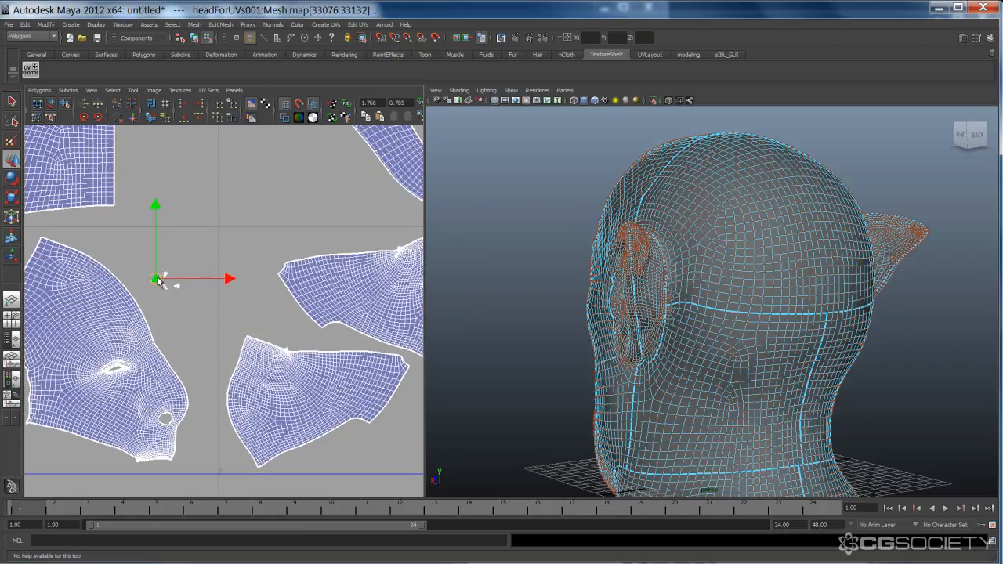
key("ctrl+z")
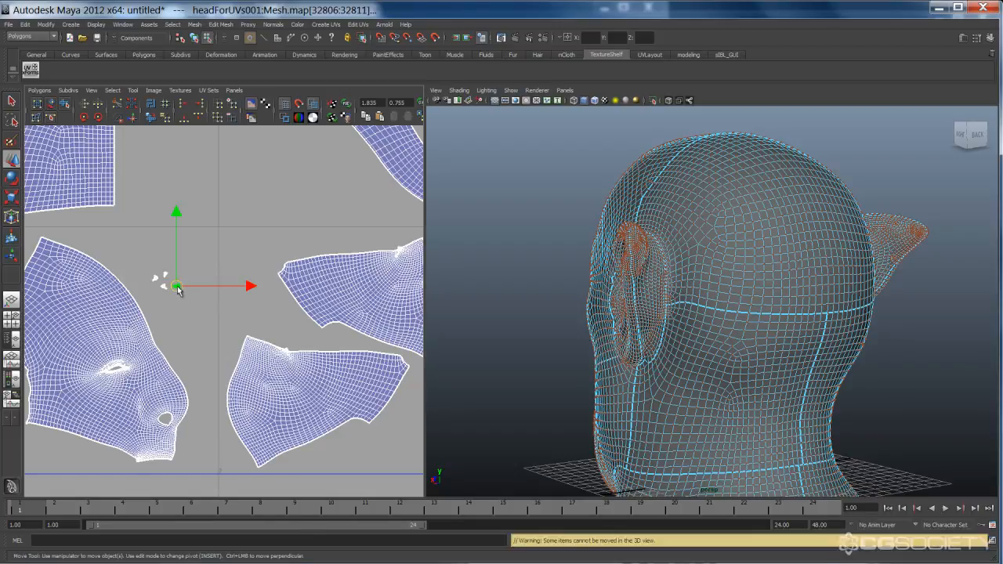
key("ctrl+z")
- Scale up the four tiny shells together in the second tile's upper-right area
key("r")
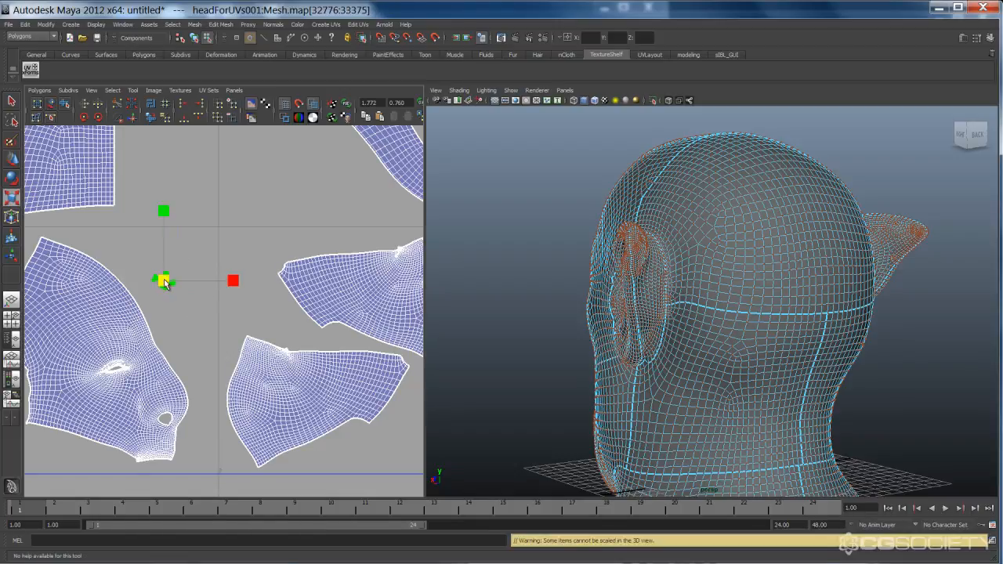
key("equal")
key("equal")
left_click_drag(166, 280, 222, 252)
- Move the leftmost small shell beside the upper one and frame its matching eye corner on the head model
left_click(122, 271)
key("w")
left_click_drag(120, 266, 143, 251)
left_click_drag(564, 306, 666, 316, "alt")
right_click_drag(665, 316, 873, 313, "alt")
left_click_drag(873, 313, 533, 352, "alt")
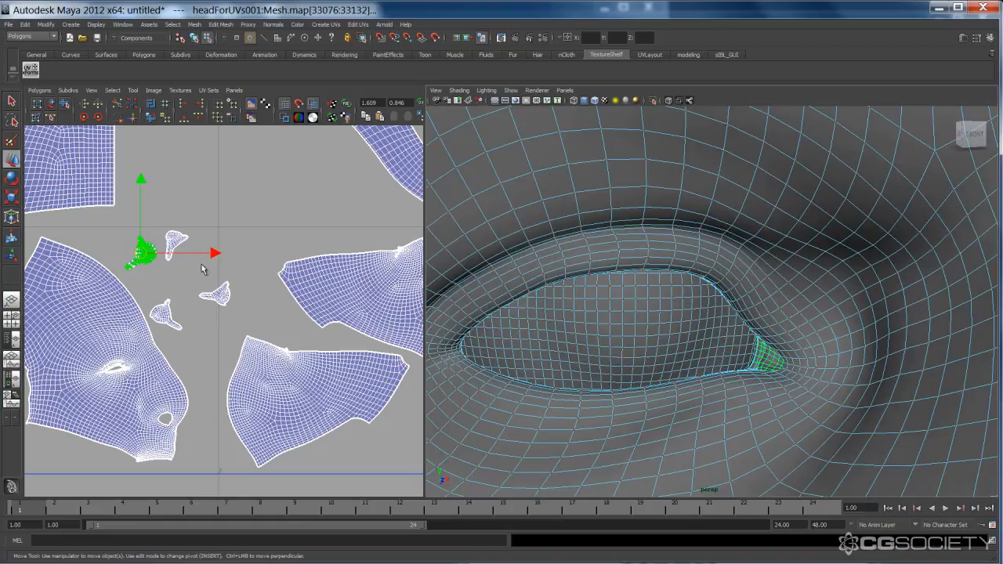
- Move the two lower small shells up to form a compact cluster in the second tile's upper-right corner
left_click(215, 294)
left_click_drag(214, 295, 187, 277)
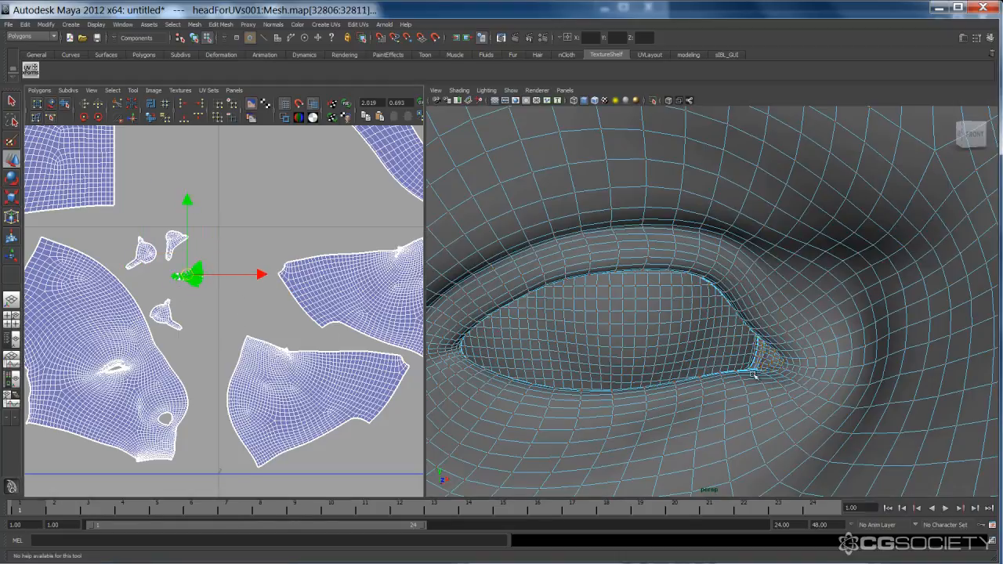
left_click(161, 310)
right_click_drag(163, 310, 220, 303)
left_click_drag(164, 295, 160, 274)
left_click(206, 324)
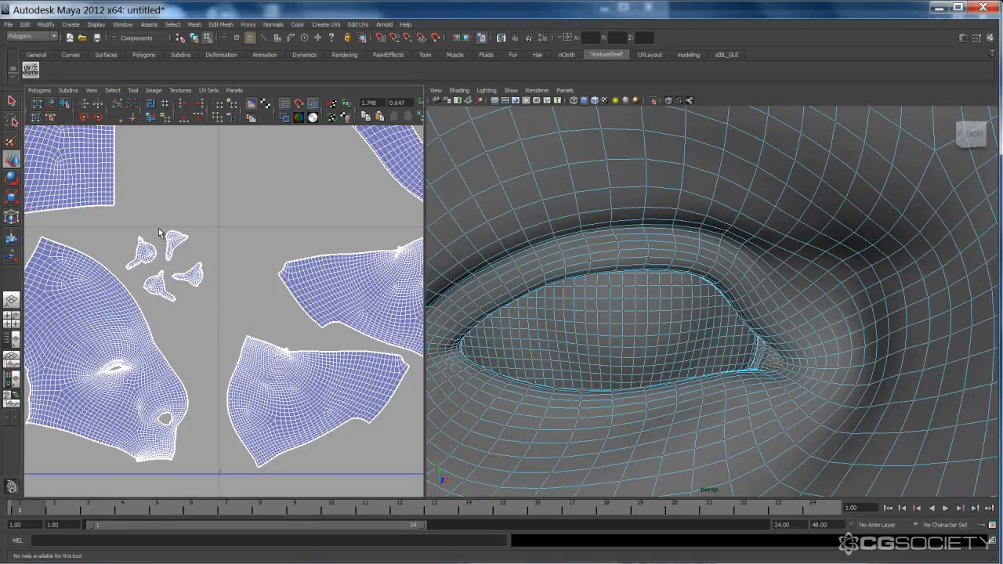
- Move the two rounded shells outside the grid into the tile above the dome-shaped shell
scroll(229, 271, "down", 4)
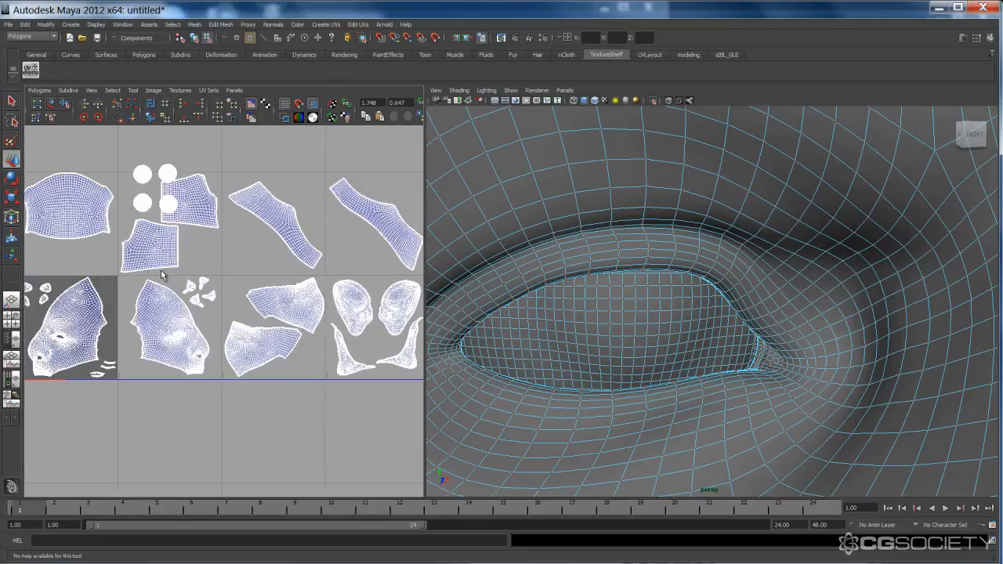
scroll(233, 240, "down", 4)
middle_click_drag(102, 246, 138, 310, "alt")
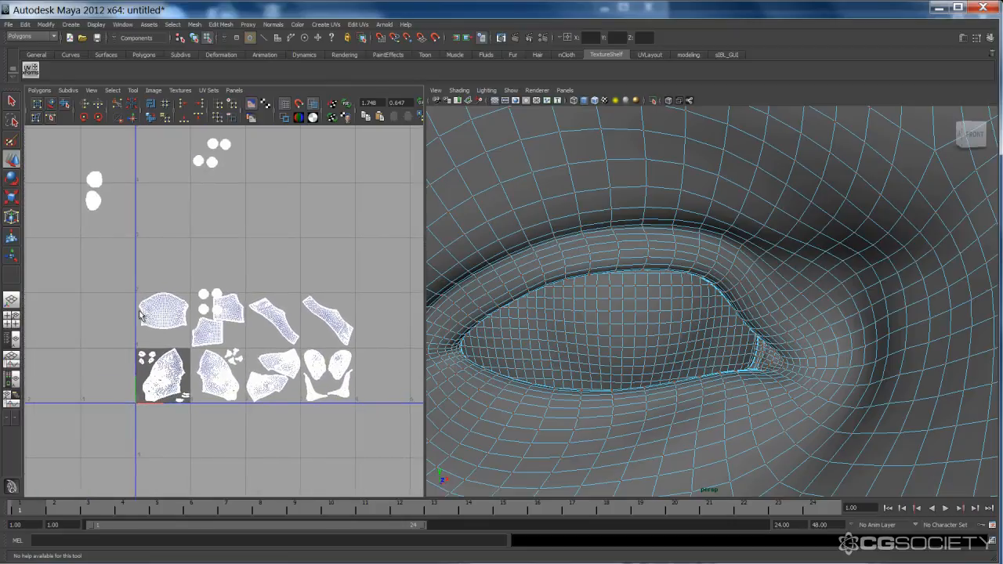
left_click_drag(69, 157, 128, 234)
left_click_drag(94, 190, 152, 265)
- Move both pairs of circular shells up, clear of the two shells they overlap in the second column
right_click_drag(173, 326, 279, 304, "alt")
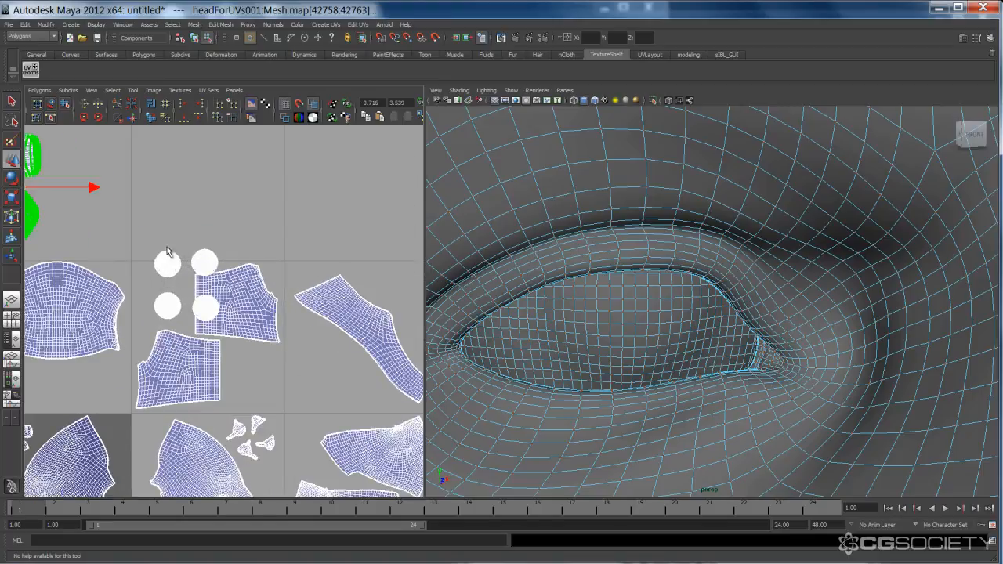
left_click_drag(197, 267, 163, 265)
right_click_drag(190, 255, 237, 241, "ctrl")
middle_click_drag(196, 207, 201, 196)
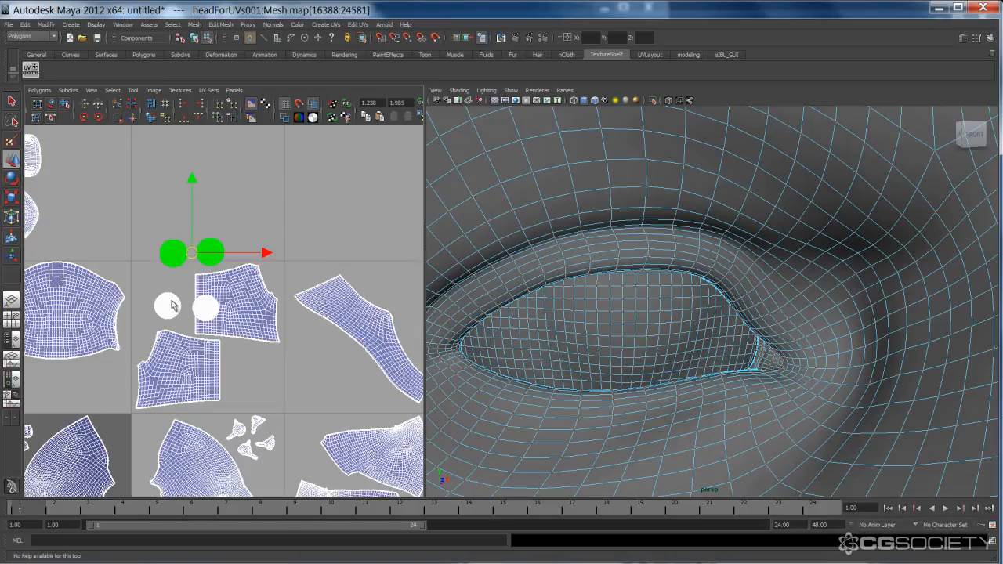
left_click_drag(180, 308, 181, 310)
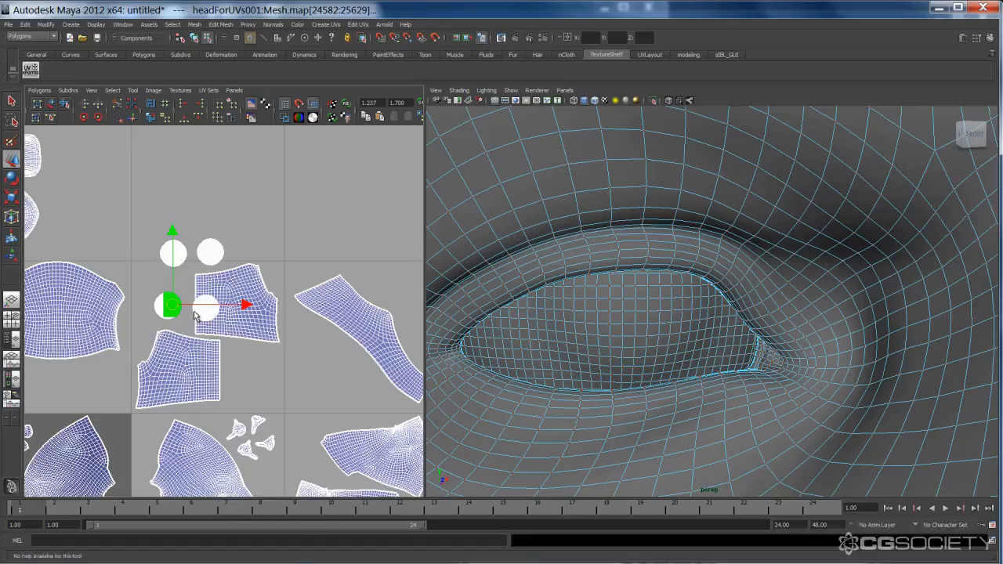
right_click_drag(196, 317, 226, 299, "ctrl")
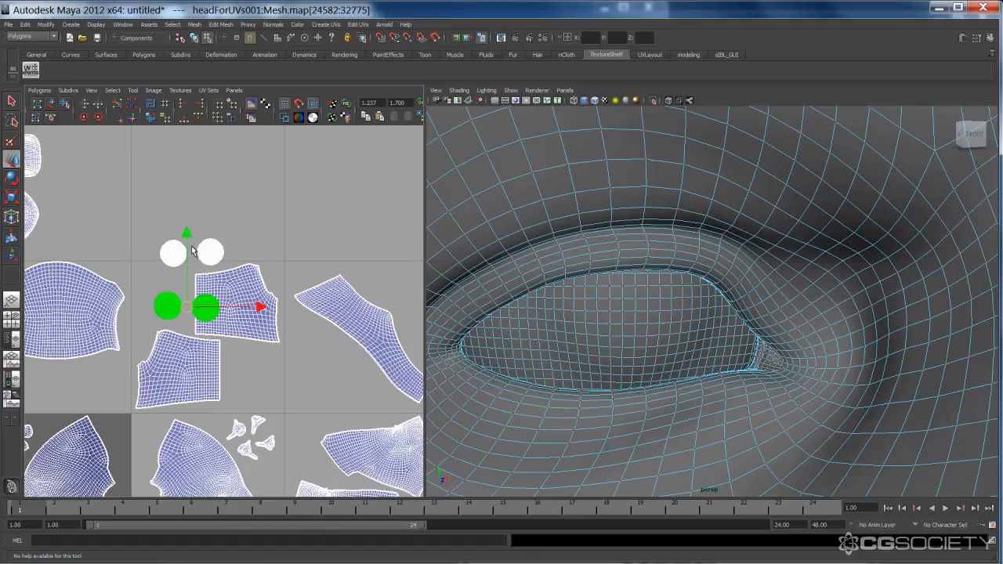
middle_click_drag(196, 310, 196, 210)
left_click(174, 289)
- Select the four circular shells high above the layout and shift them slightly down and right
scroll(222, 312, "down", 5)
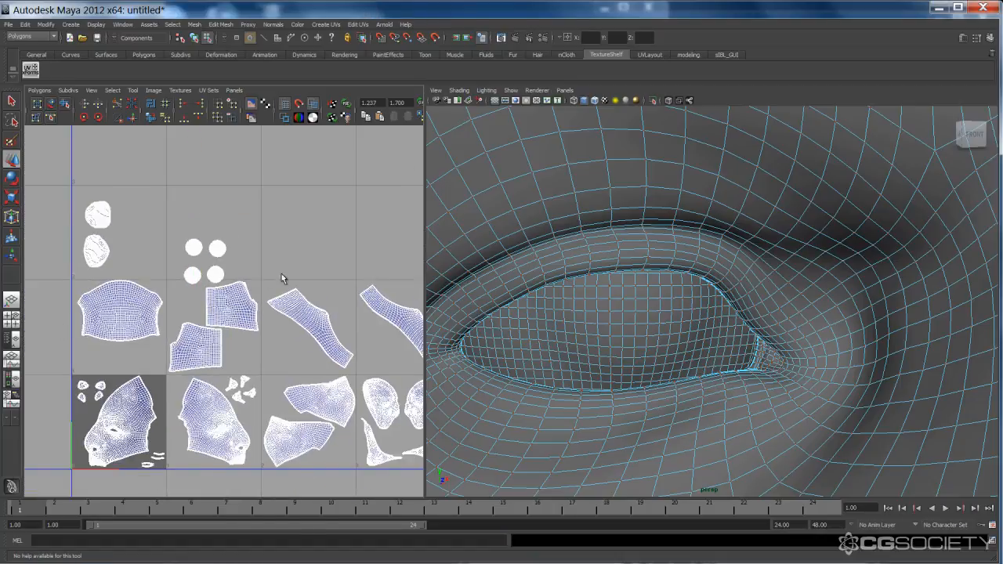
scroll(180, 311, "down", 2)
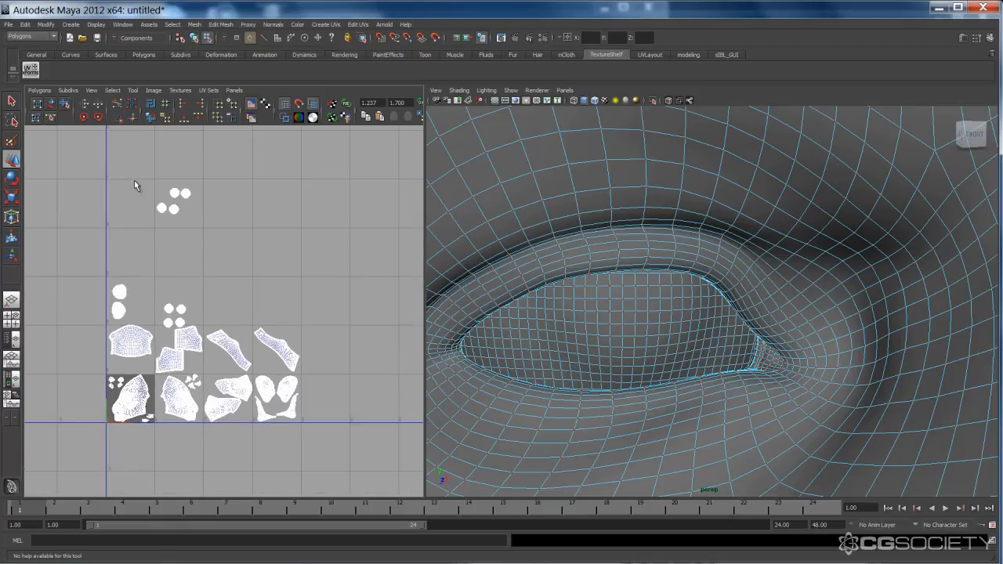
left_click_drag(134, 180, 208, 248)
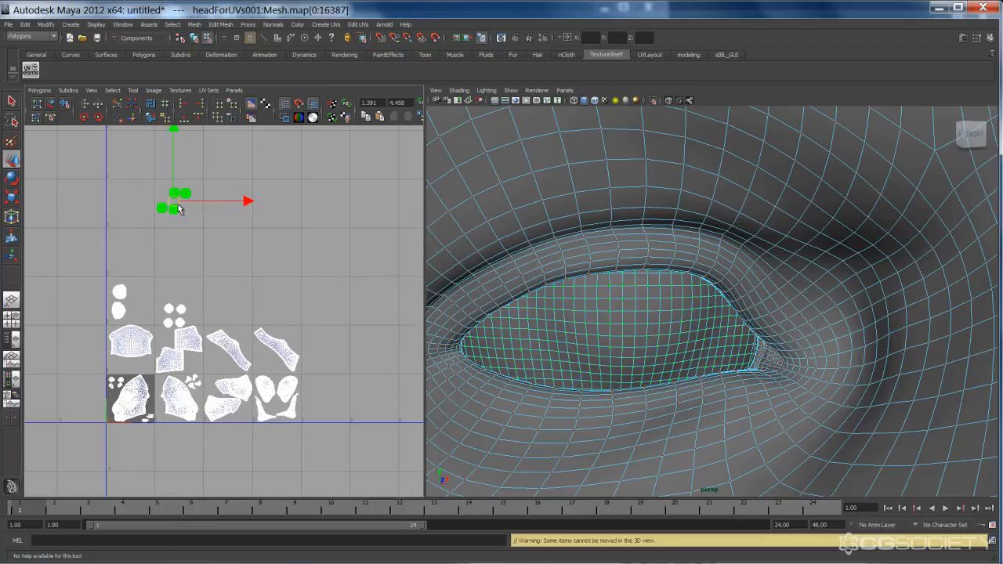
middle_click_drag(190, 236, 189, 263)
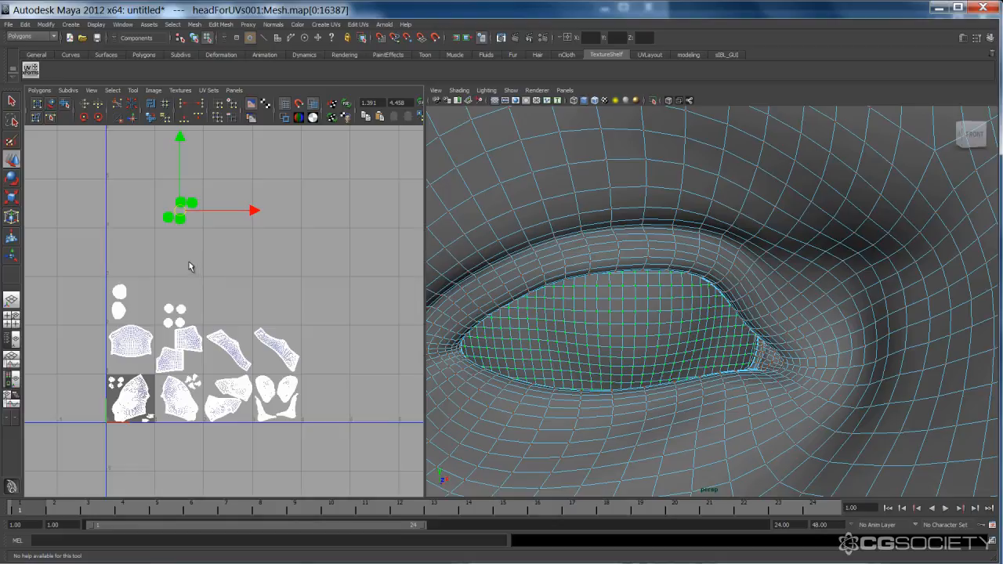
left_click(184, 245)
- Move the lower group of four circular shells up into the middle of the second column's third-row tile
right_click_drag(217, 248, 169, 277, "alt")
left_click_drag(198, 304, 200, 303)
right_click_drag(201, 285, 225, 284, "ctrl")
middle_click_drag(195, 293, 194, 284)
left_click(182, 258)
- Move the remaining four circular shells down into the third-row tile to the right of the other circular group
right_click_drag(182, 259, 533, 262, "alt")
right_click_drag(310, 282, 94, 302, "alt")
right_click_drag(210, 272, 163, 278, "alt")
middle_click_drag(210, 277, 188, 251, "alt")
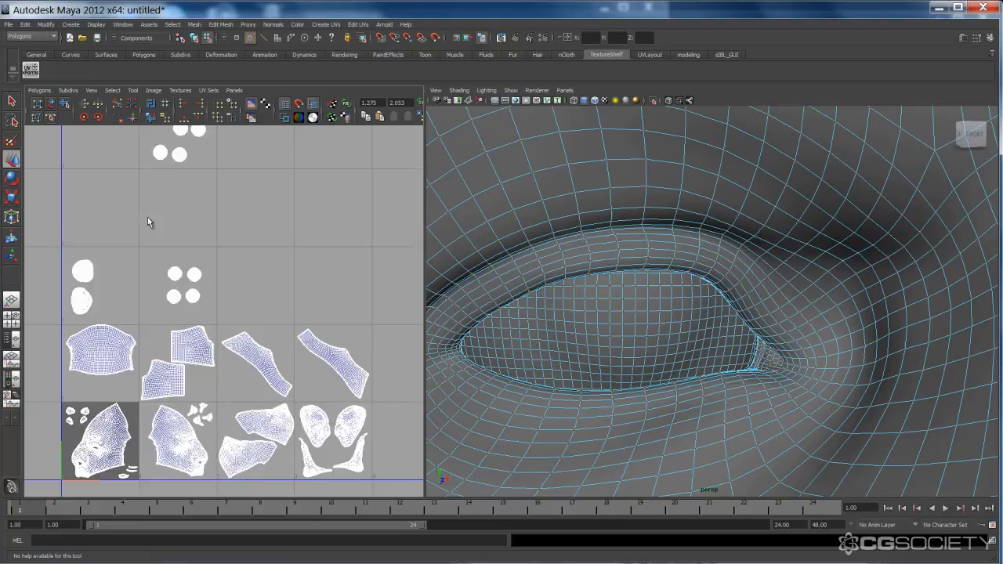
right_click_drag(147, 223, 158, 138, "alt")
left_click_drag(232, 192, 232, 192)
left_click_drag(183, 162, 252, 293)
left_click(226, 277)
- Select the upper-left circular shell and examine in wireframe which part of the eyeball it covers
right_click_drag(226, 277, 314, 290, "alt")
middle_click_drag(204, 298, 265, 325, "alt")
right_click_drag(264, 325, 281, 288, "alt")
middle_click_drag(233, 286, 254, 294, "alt")
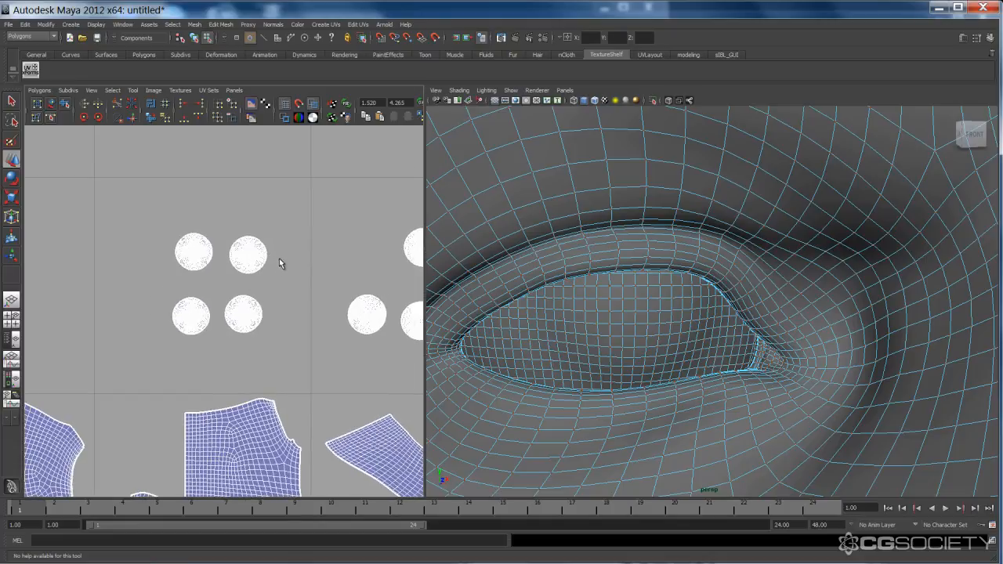
left_click_drag(167, 222, 214, 280)
key("w")
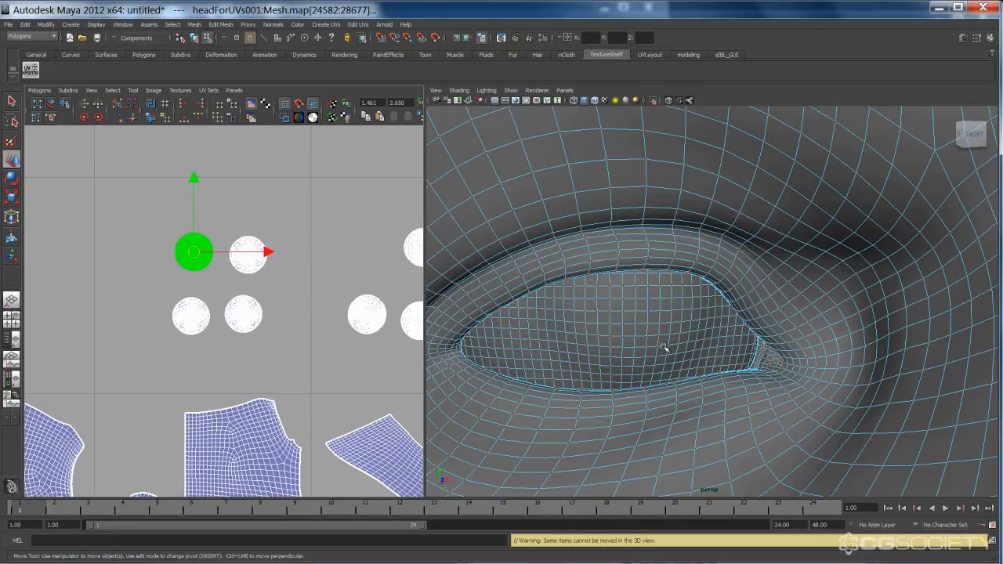
key("f")
key("4")
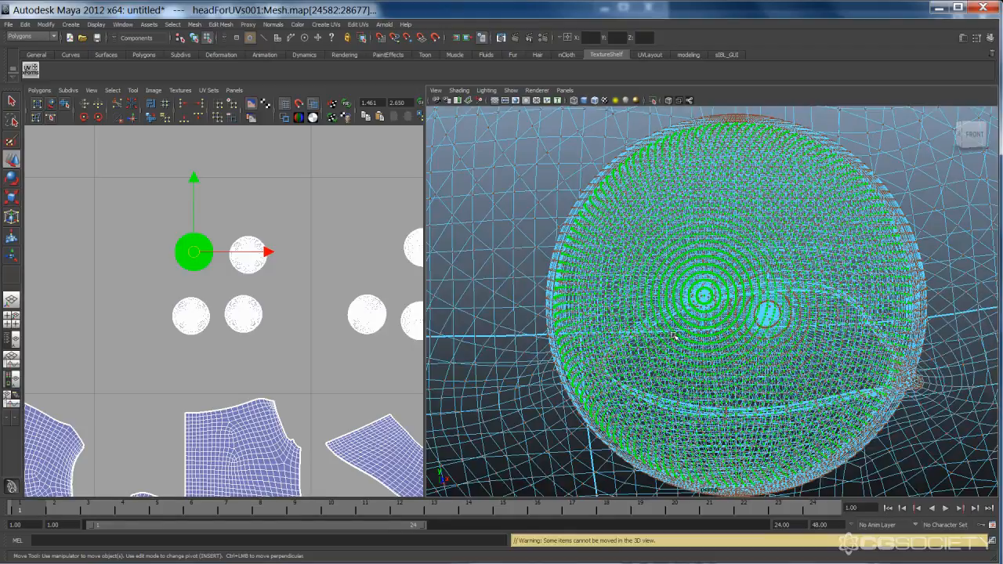
right_click_drag(739, 310, 526, 303, "alt")
left_click_drag(719, 324, 831, 318, "alt")
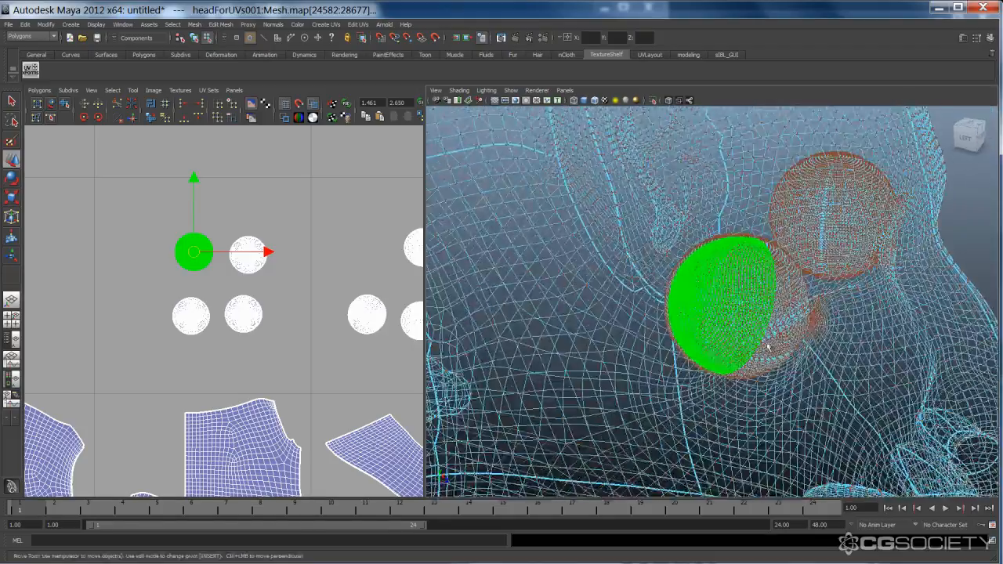
- Scale down the upper-left circular shell and move it to the right of the neighbouring large circle
key("e")
key("w")
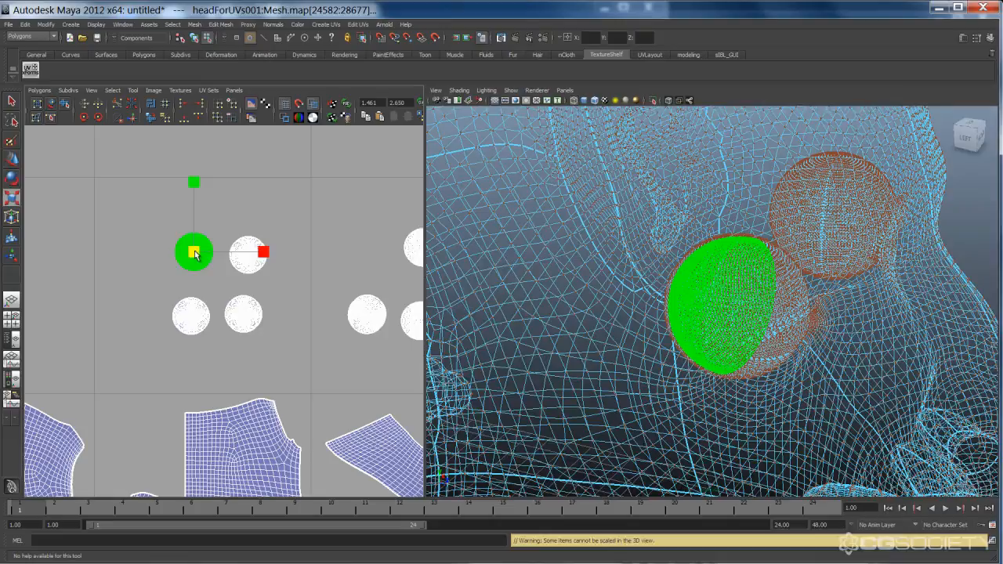
key("w")
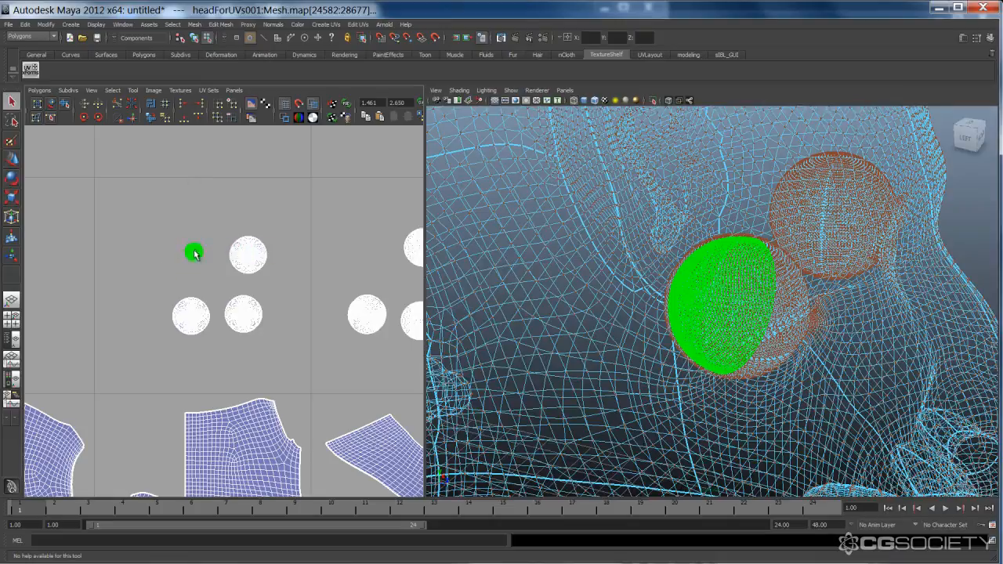
left_click_drag(195, 253, 274, 239)
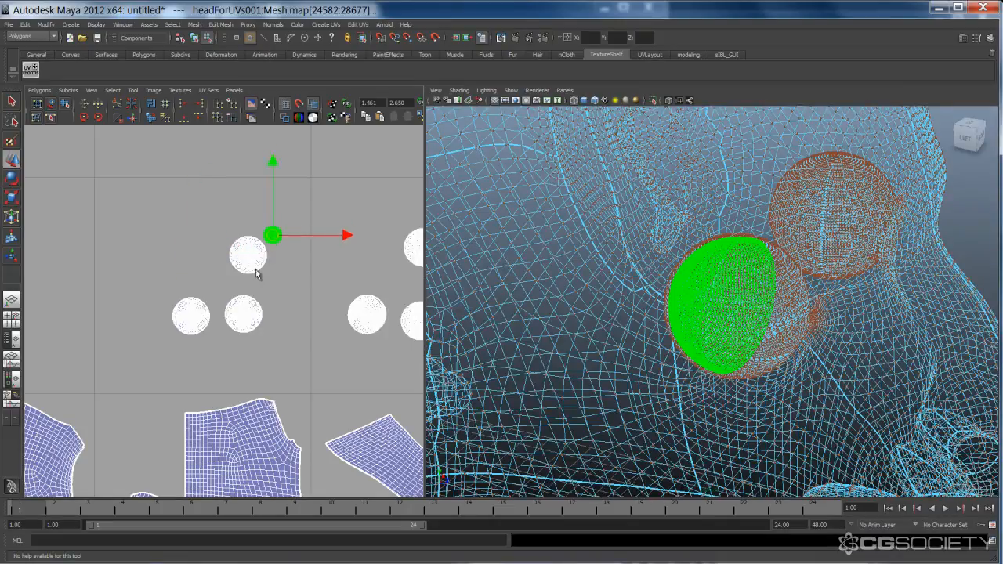
left_click(234, 307)
- Scale down the lower-left circular shell and place it to the right of the lower large circle
left_click_drag(168, 278, 196, 325)
key("r")
key("minus")
key("minus")
key("minus")
key("minus")
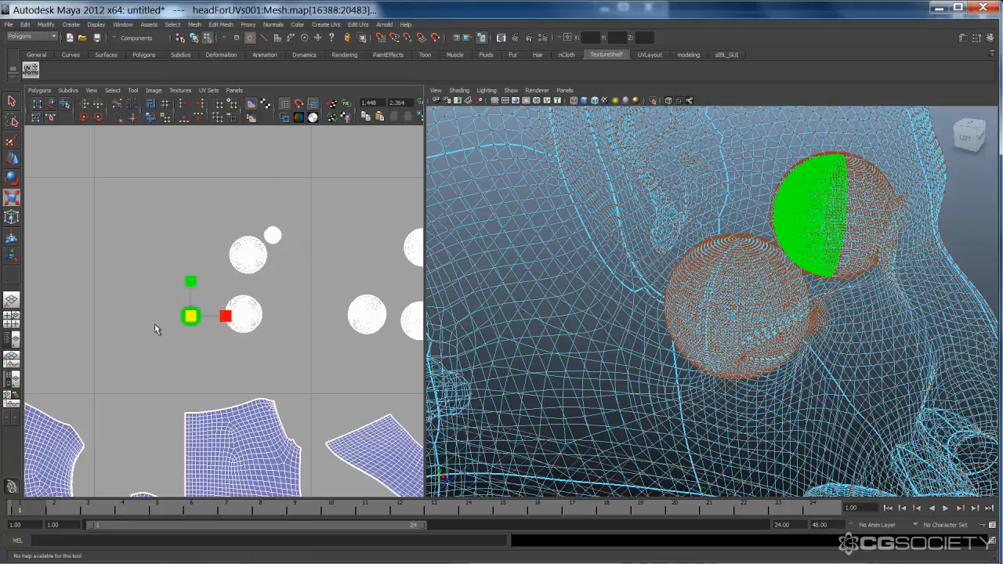
key("w")
key("equal")
key("equal")
key("equal")
key("equal")
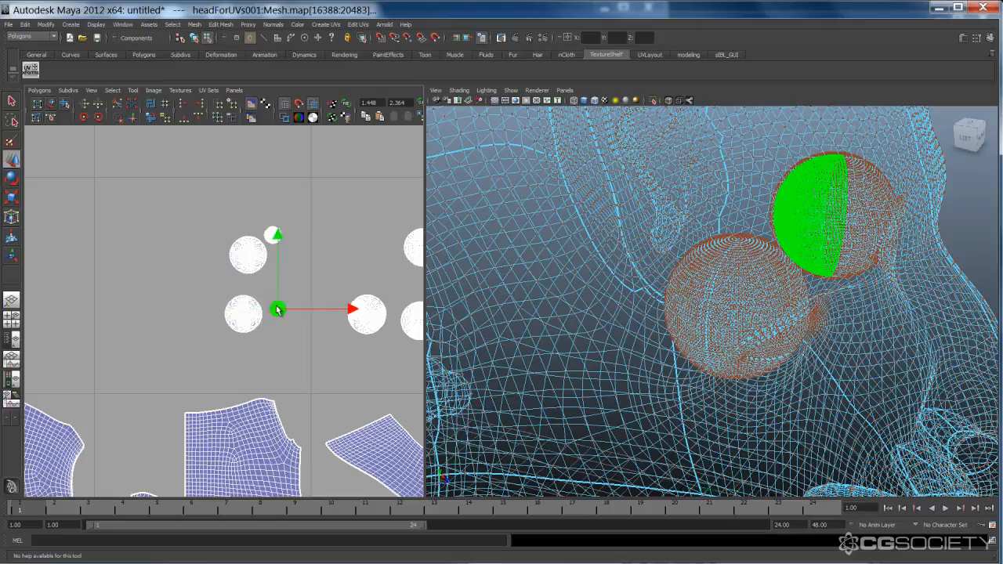
left_click_drag(289, 286, 289, 286)
- Scale up the four circular shells in the third row's second tile together, keeping them centred around that tile
left_click_drag(210, 203, 278, 331)
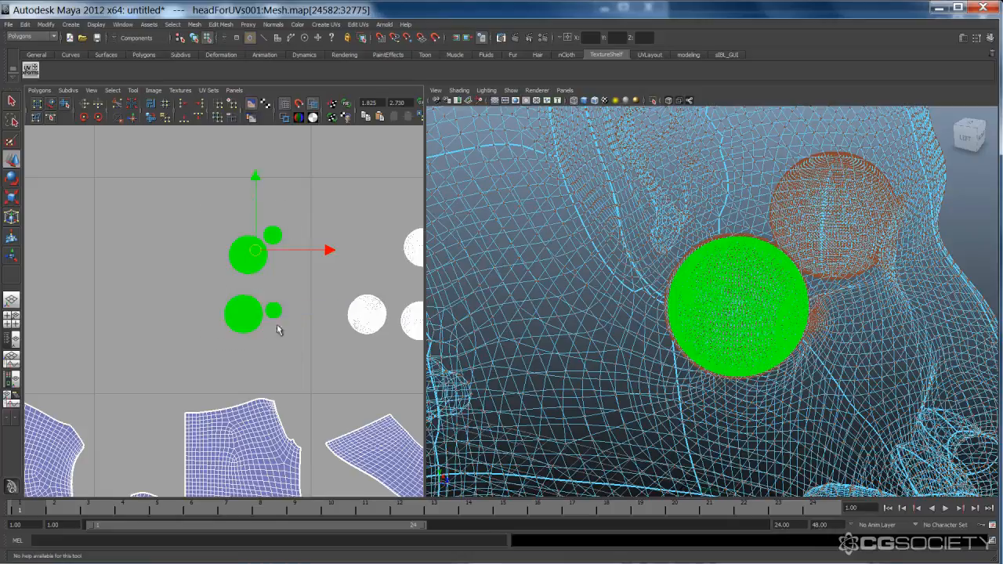
key("r")
left_click_drag(254, 280, 435, 225)
key("w")
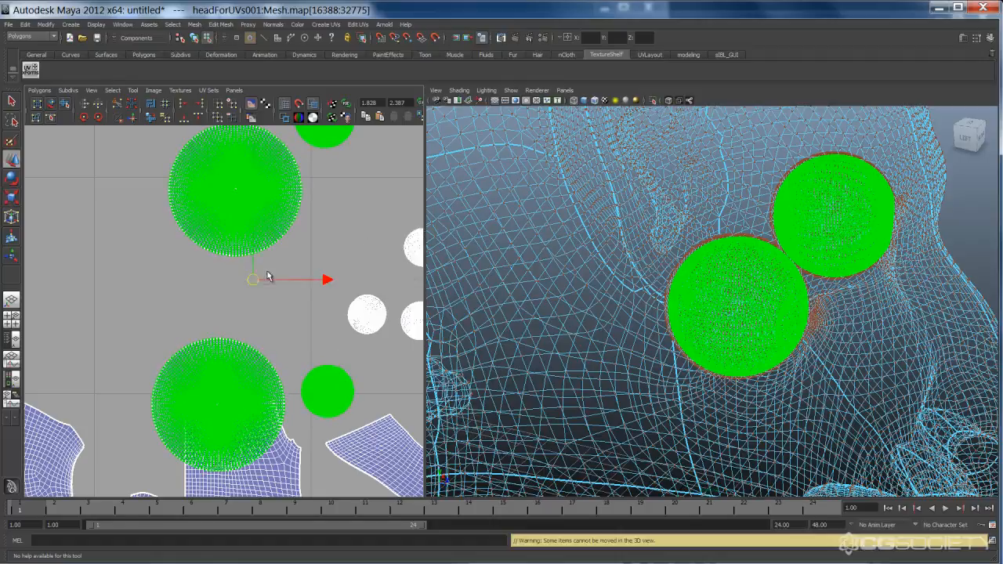
left_click_drag(254, 290, 258, 310)
key("r")
key("w")
- Move the lower large circle diagonally down-left of the upper large one, and scale both large circles up
left_click_drag(203, 352, 235, 362)
right_click_drag(227, 354, 240, 371)
left_click_drag(232, 402, 176, 327)
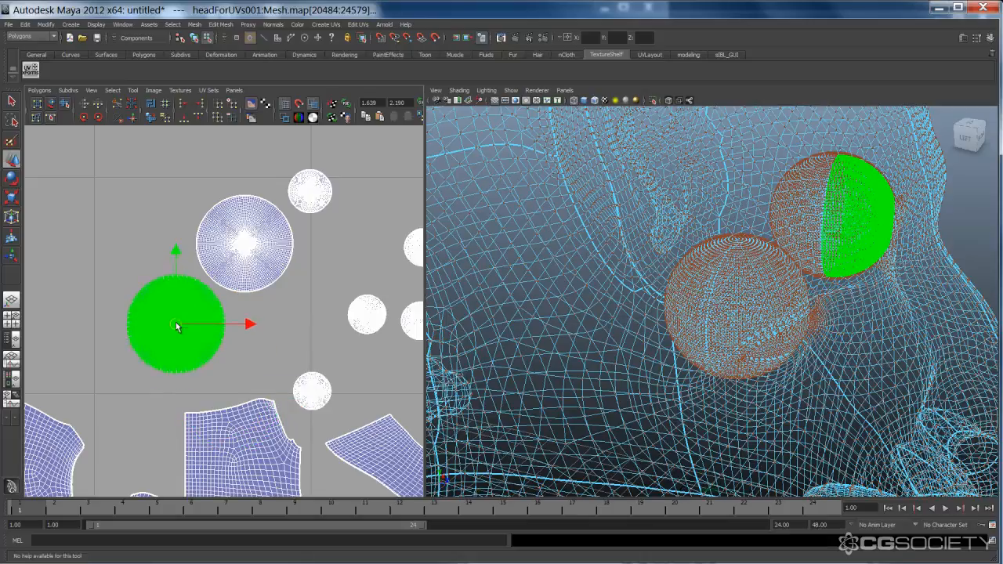
left_click_drag(235, 319, 192, 229)
right_click_drag(224, 291, 219, 287)
key("r")
mouse_move(210, 285)
left_mouse_down()
mouse_move(224, 278)
mouse_move(201, 282)
left_mouse_up()
key("w")
- Nudge the upper large circle closer to the lower one and scale both large circles up slightly
left_click_drag(223, 218, 252, 246)
right_click_drag(249, 235, 243, 248)
left_click_drag(242, 246, 229, 253)
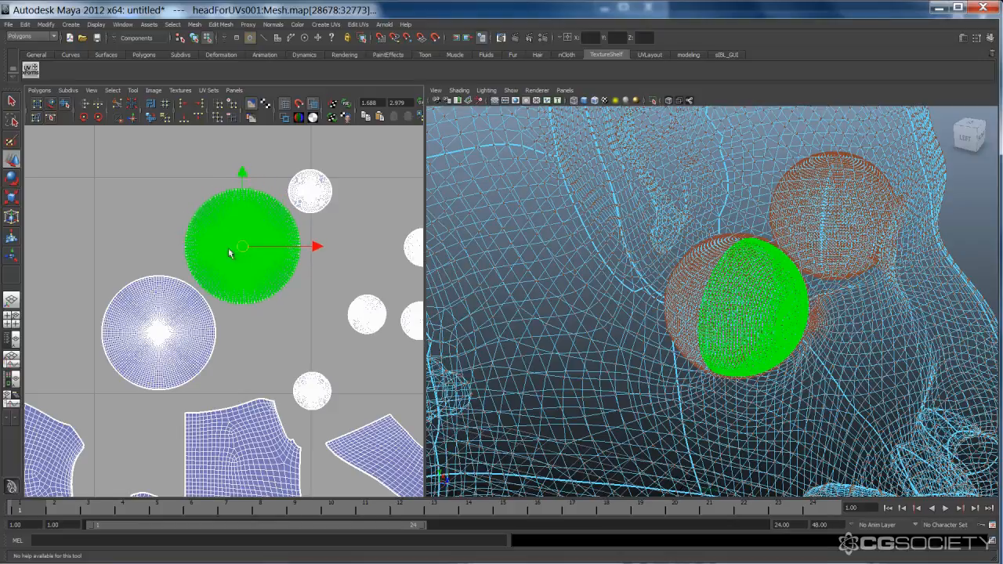
left_click_drag(213, 308, 184, 270)
right_click_drag(185, 270, 224, 287)
key("r")
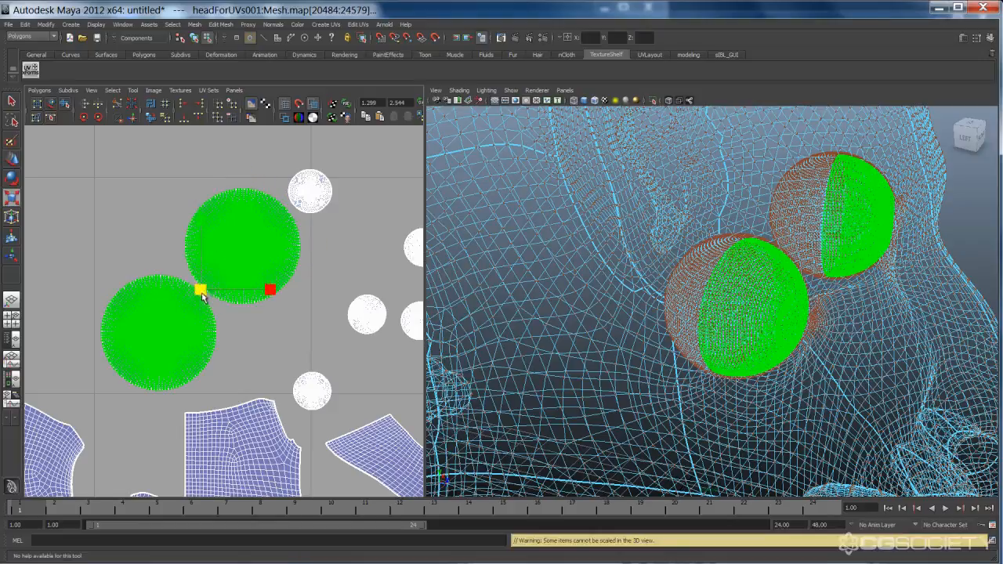
left_click_drag(204, 291, 200, 290)
- Move the upper small circle into the tile's upper-left corner and the lower small circle into its lower-right area
left_click_drag(299, 164, 322, 196)
right_click_drag(322, 195, 347, 182, "ctrl")
left_click_drag(309, 196, 143, 206)
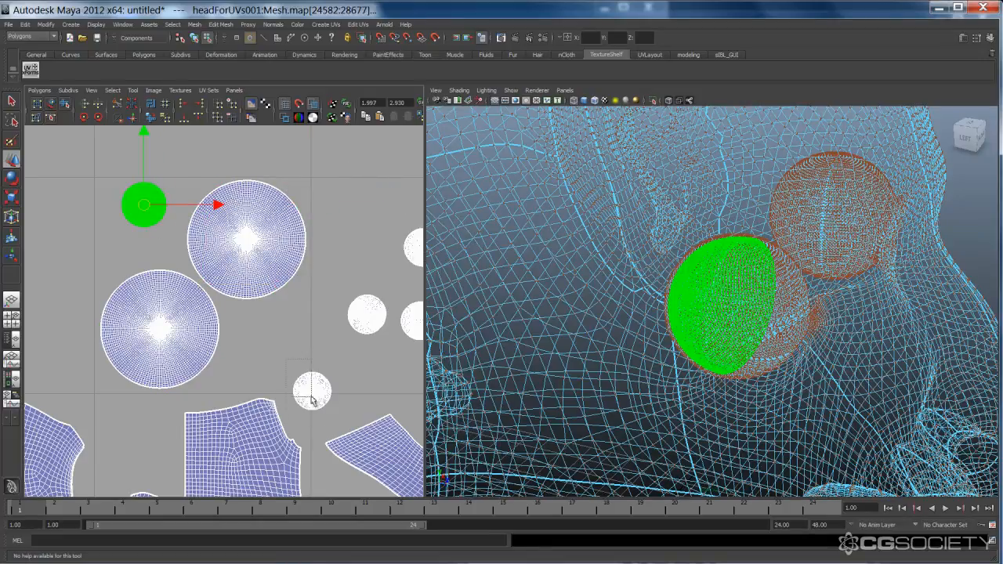
left_click_drag(335, 419, 267, 340)
left_click(311, 360)
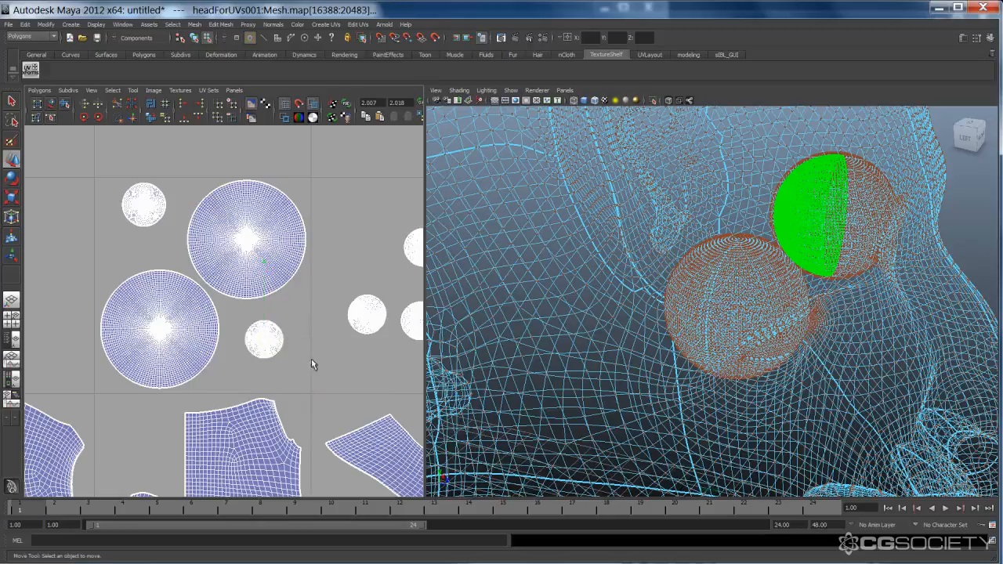
- Scale down the upper-right circular shell in the next tile and place it just above and right of its neighbour
right_click_drag(311, 360, 243, 341, "alt")
middle_click_drag(243, 341, 173, 352, "alt")
left_click_drag(324, 308, 284, 314)
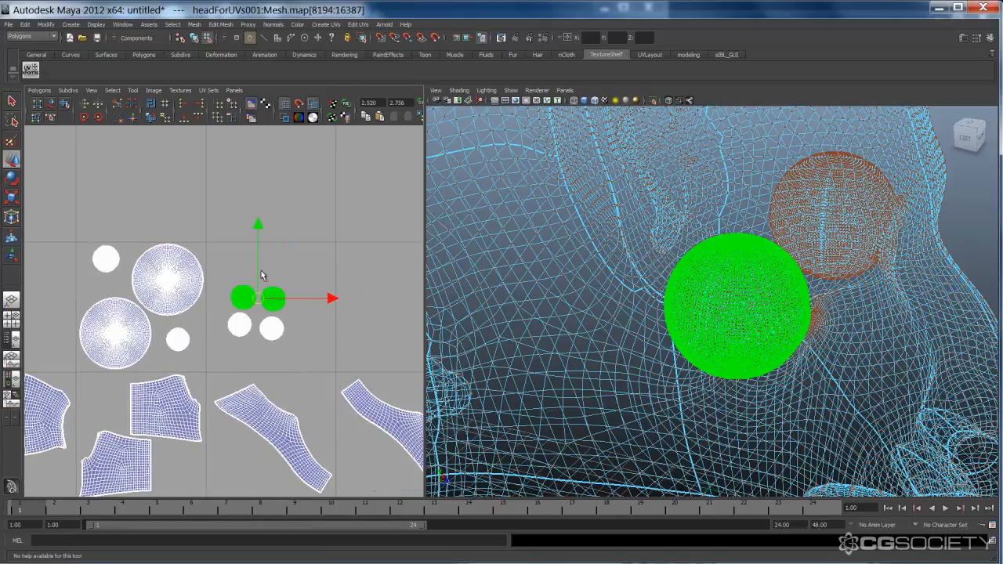
left_click(269, 292, "ctrl")
key("w")
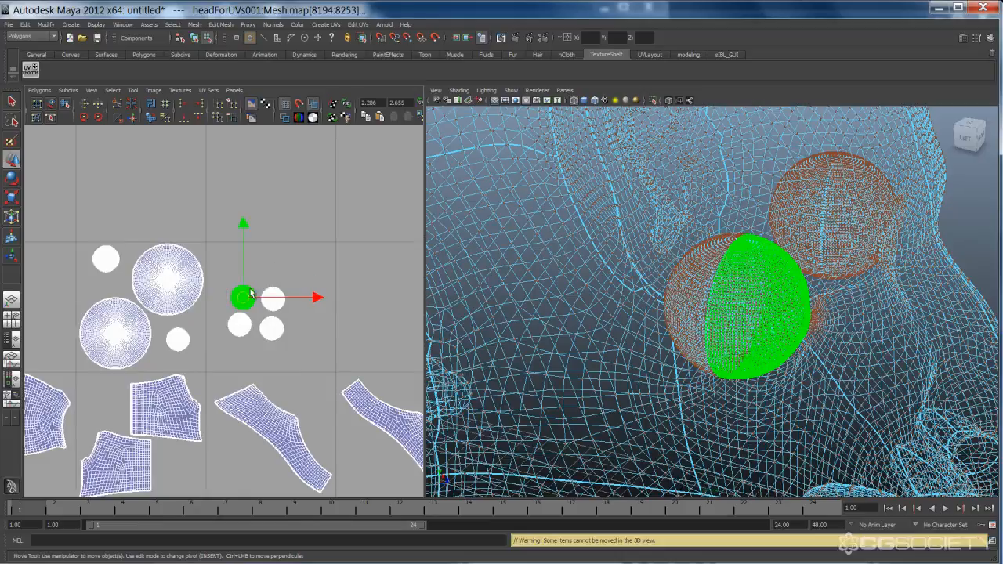
key("r")
left_click(273, 297)
right_click_drag(277, 299, 306, 287, "ctrl")
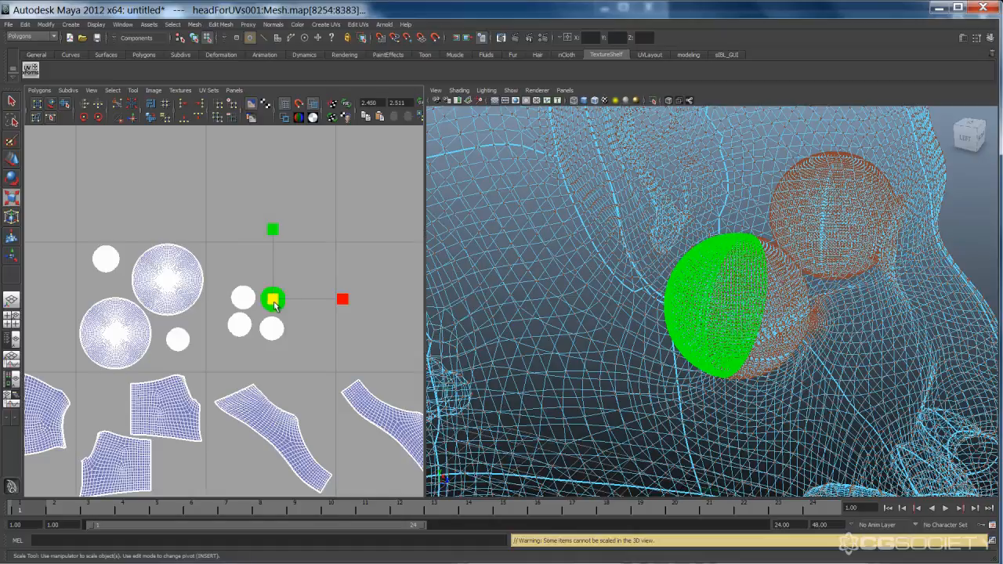
left_click_drag(274, 300, 290, 353)
key("w")
- Scale down the lower-left circular shell of the same group
left_click(238, 324)
right_click_drag(239, 325, 239, 328, "ctrl")
key("r")
left_click_drag(239, 326, 200, 335)
- Select the two remaining large circular shells in this group and scale them up together to match the neighbouring tile's large circles
key("w")
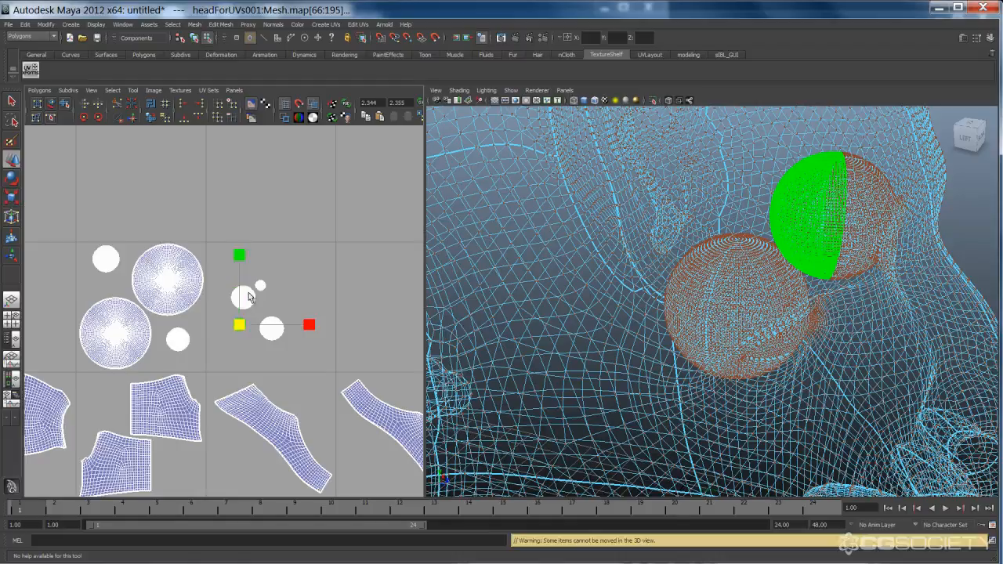
left_click(248, 307)
left_click(248, 303)
left_click(272, 329, "shift")
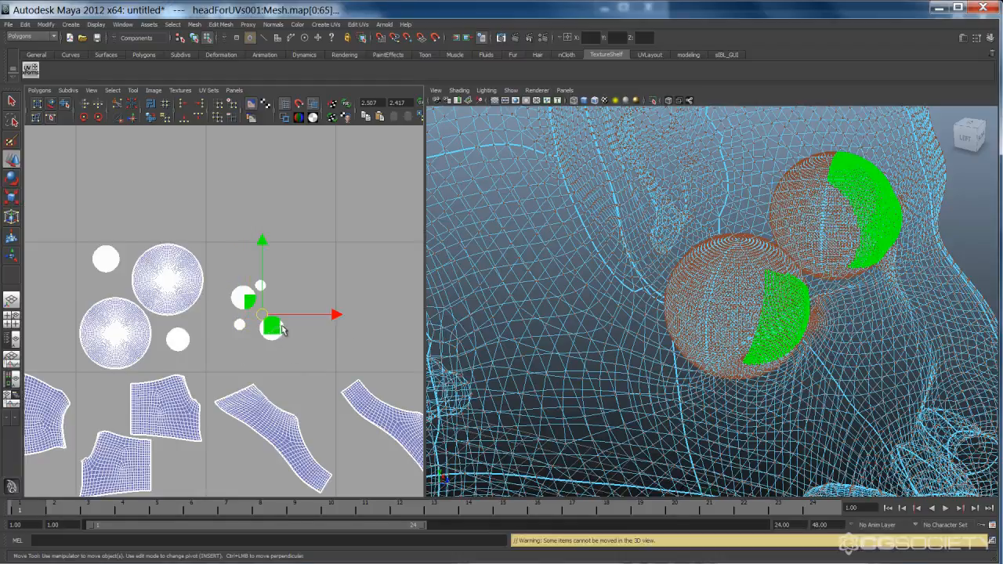
key("r")
middle_click_drag(286, 297, 403, 276)
- Shift the two enlarged circles up, and move the upper one above the tile to uncover the small shell
key("w")
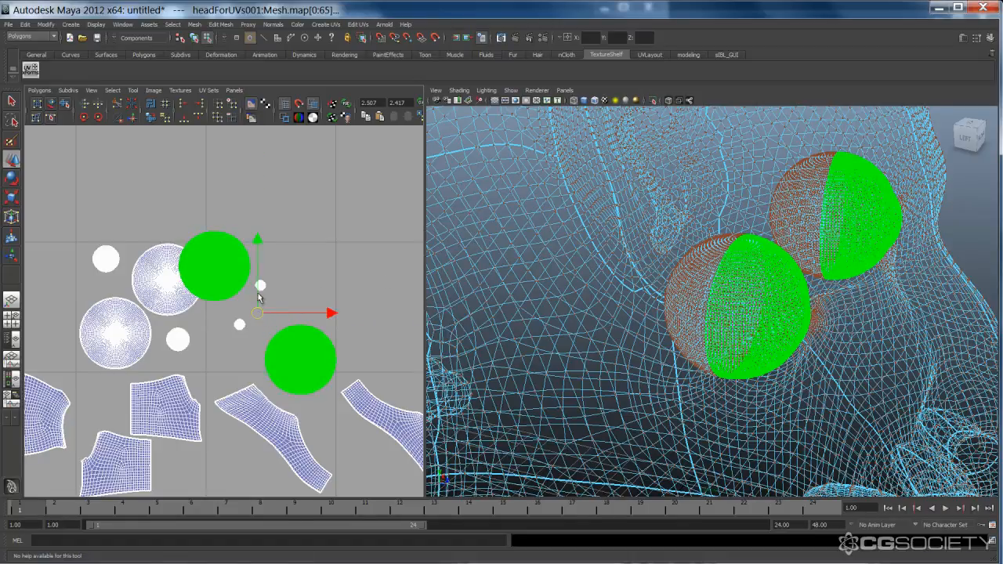
left_click_drag(258, 312, 252, 284)
left_click_drag(219, 234, 241, 265)
right_click_drag(247, 257, 220, 247, "ctrl")
left_click_drag(211, 240, 247, 222)
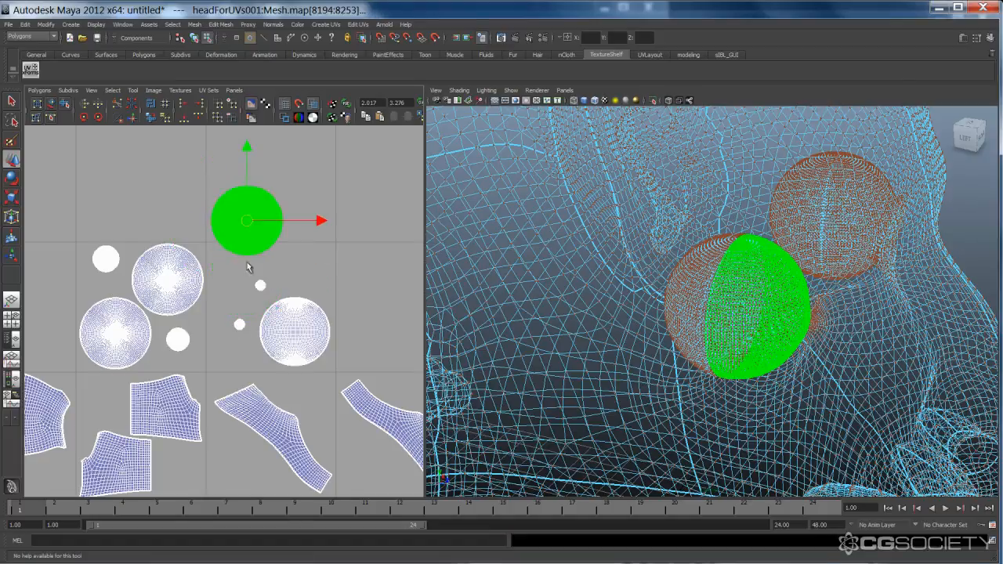
- Move the upper small circle to the tile's upper-right corner and the raised large circle down into its upper-left corner
left_click(260, 286)
left_click_drag(261, 285, 321, 265)
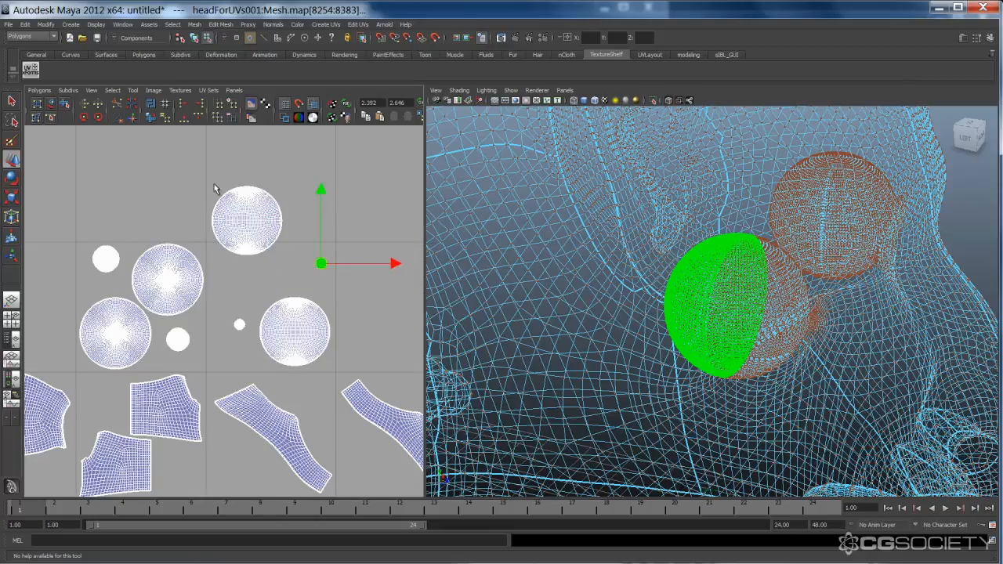
left_click(261, 250)
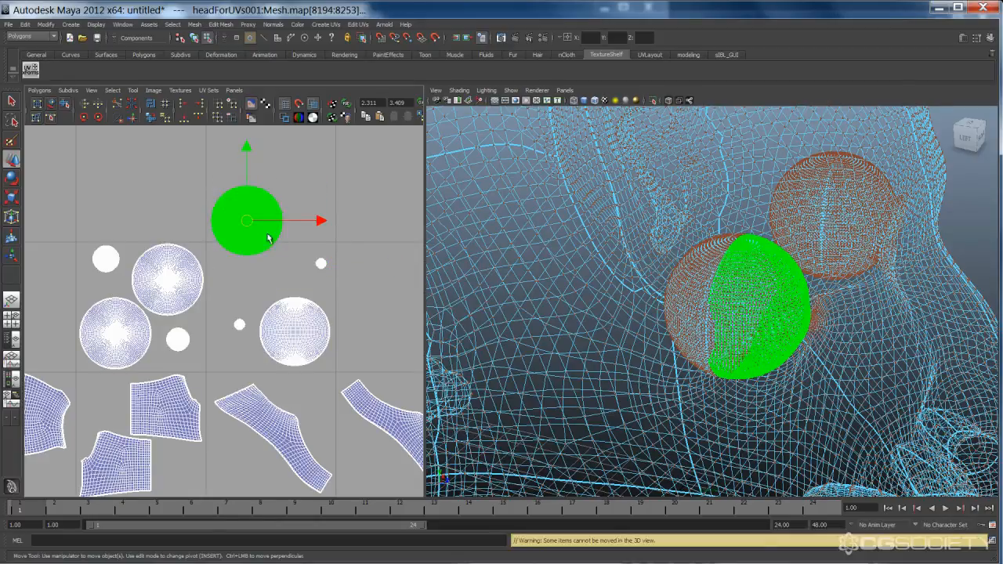
left_click_drag(246, 222, 245, 283)
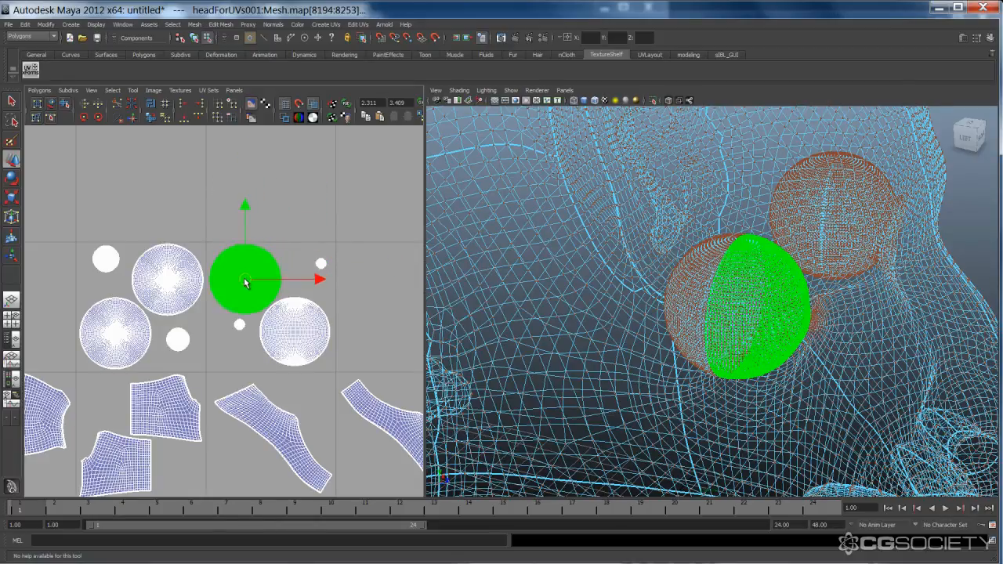
- Examine the spacing of the arranged circular shells and the full UV layout across all tiles
scroll(263, 334, "up", 3)
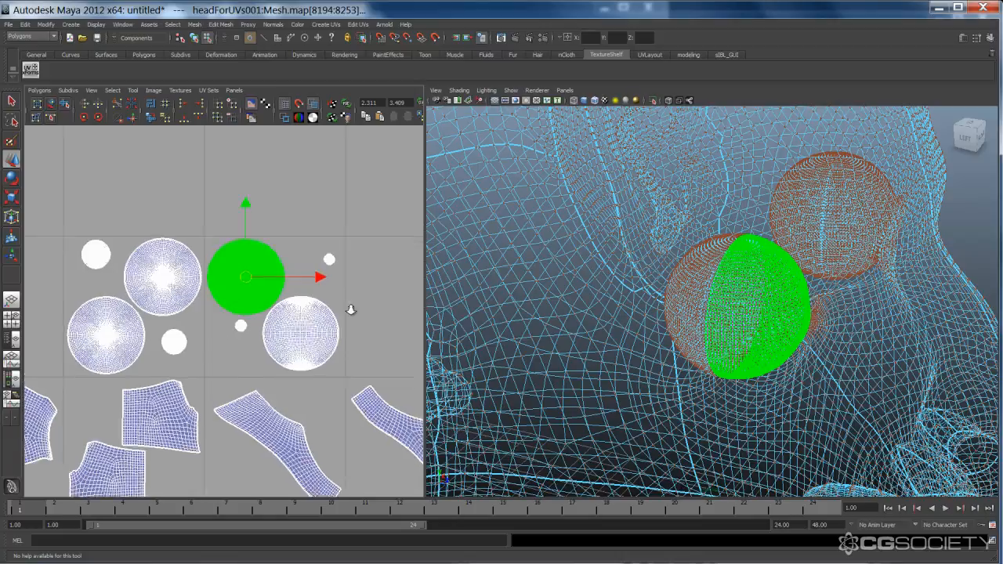
left_click(268, 369)
scroll(266, 376, "up", 1)
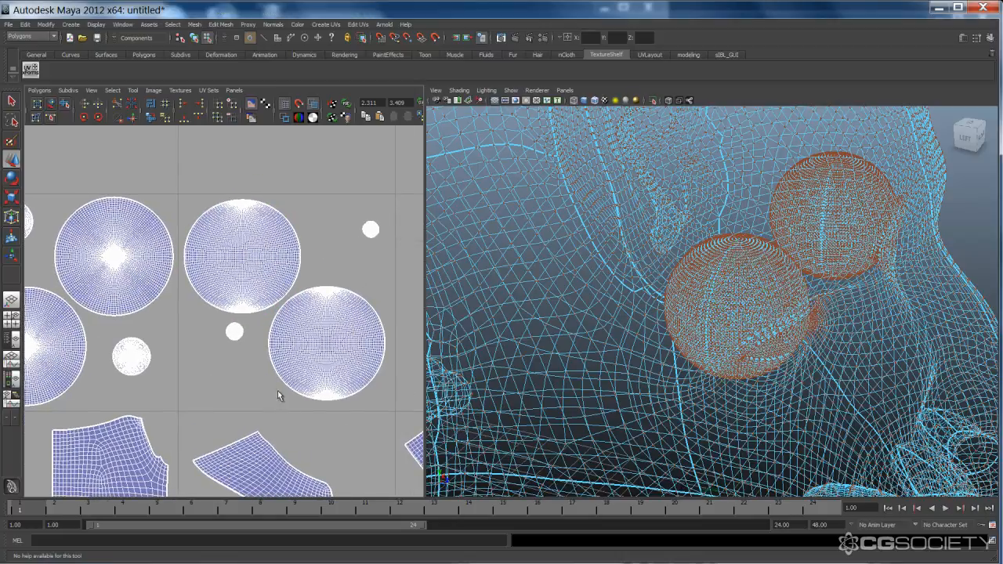
scroll(253, 317, "down", 4)
middle_click_drag(235, 336, 250, 290, "alt")
scroll(166, 309, "down", 2)
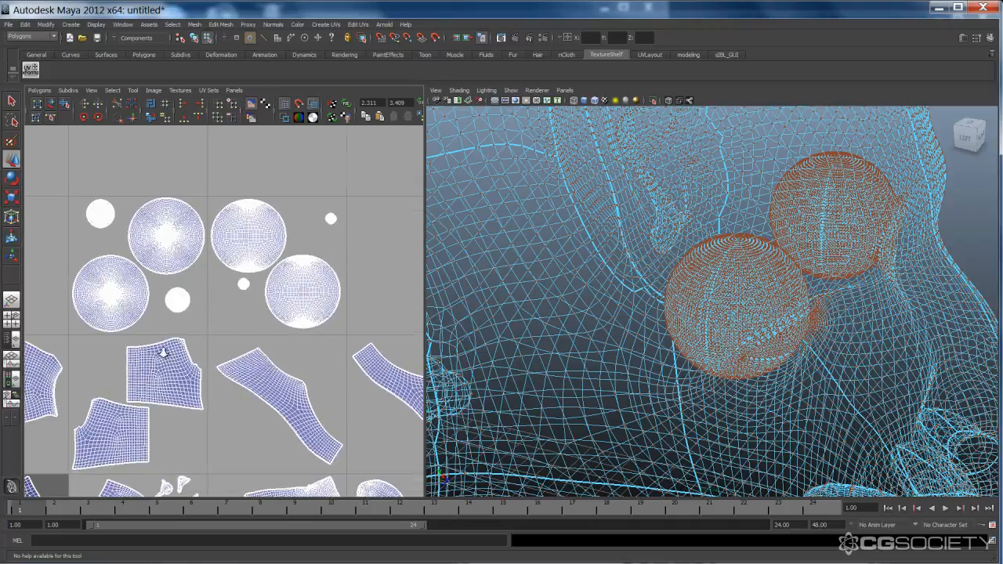
middle_click_drag(164, 352, 164, 309, "alt")
scroll(203, 327, "down", 2)
scroll(204, 327, "down", 6)
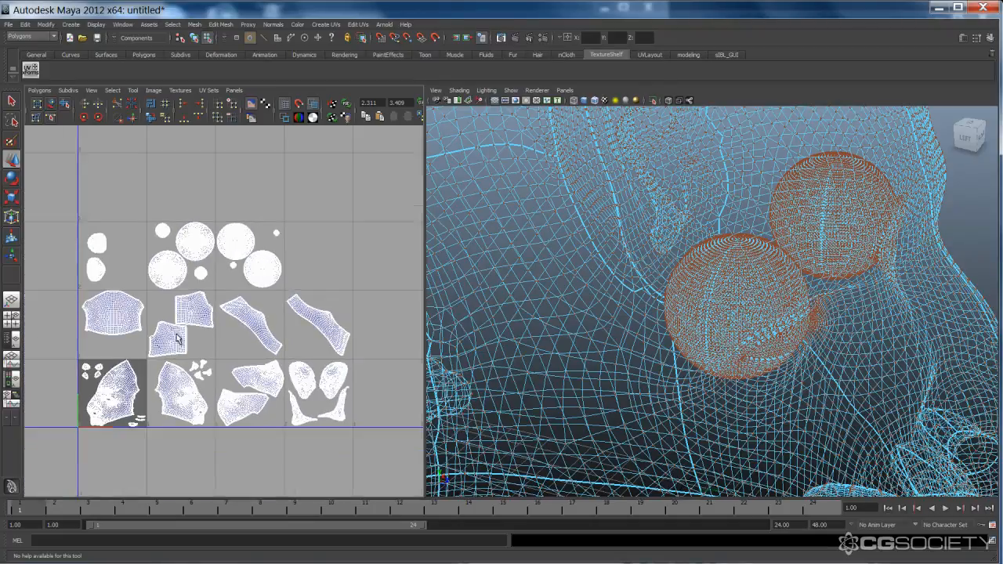
middle_click_drag(258, 335, 229, 342, "alt")
- Return to object mode, display the whole head shaded from the front, and select the complete mesh
right_click_drag(673, 287, 708, 268)
right_click_drag(788, 262, 633, 291, "alt")
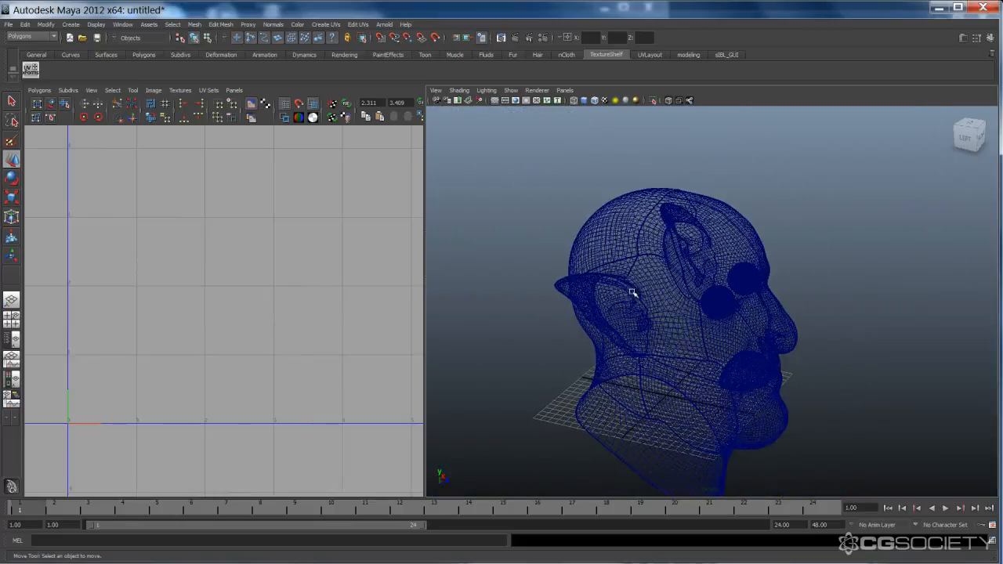
key("5")
left_click_drag(698, 307, 609, 309, "alt")
left_click_drag(619, 211, 876, 489)
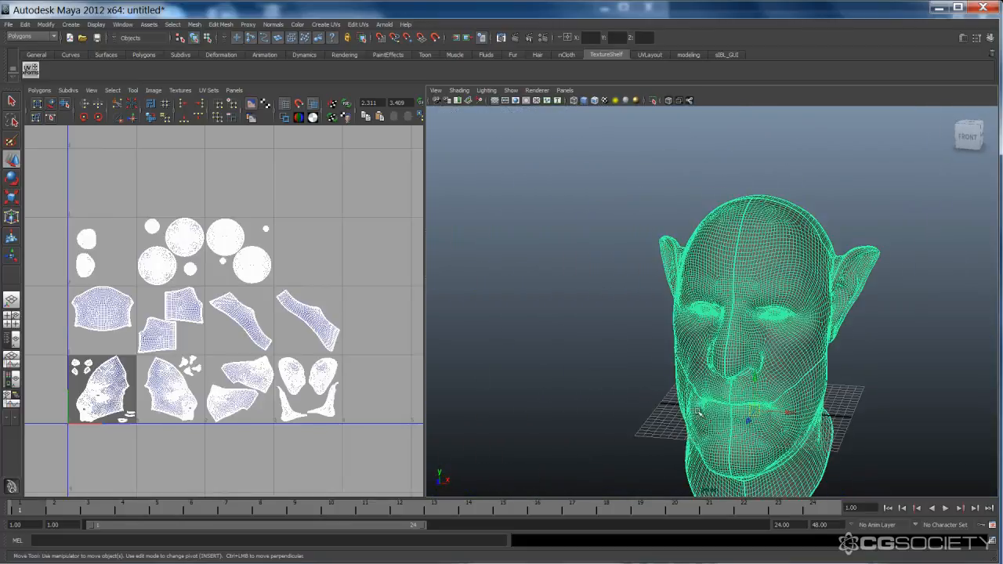
- Examine the complete UV tile layout in a maximized UV editor, and restore the split view
middle_click_drag(218, 334, 236, 321, "alt")
right_click_drag(235, 321, 246, 333, "alt")
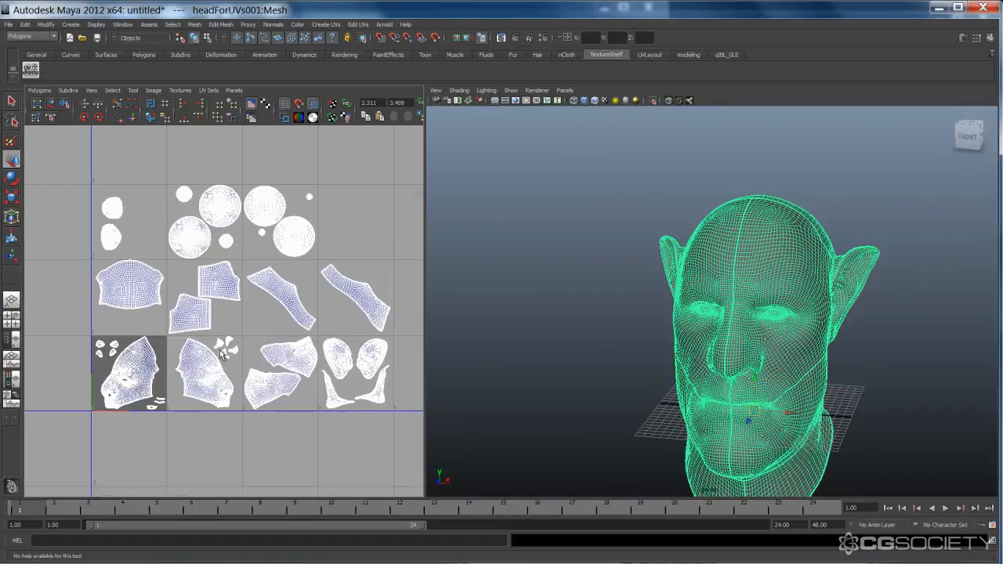
key("space")
right_click_drag(353, 342, 406, 362, "alt")
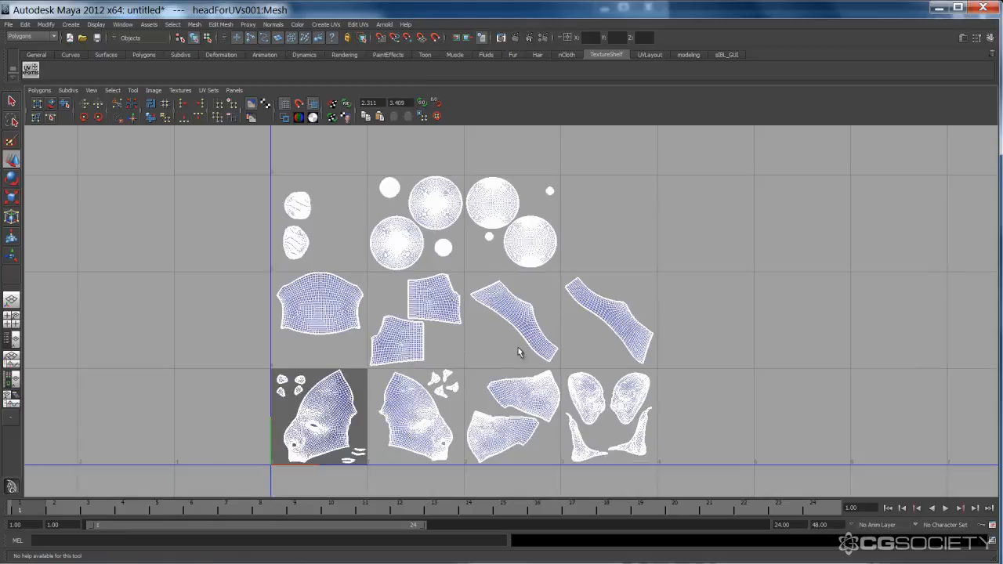
middle_click_drag(508, 361, 493, 295, "alt")
right_click_drag(493, 294, 846, 314, "alt")
middle_click_drag(436, 331, 476, 335, "alt")
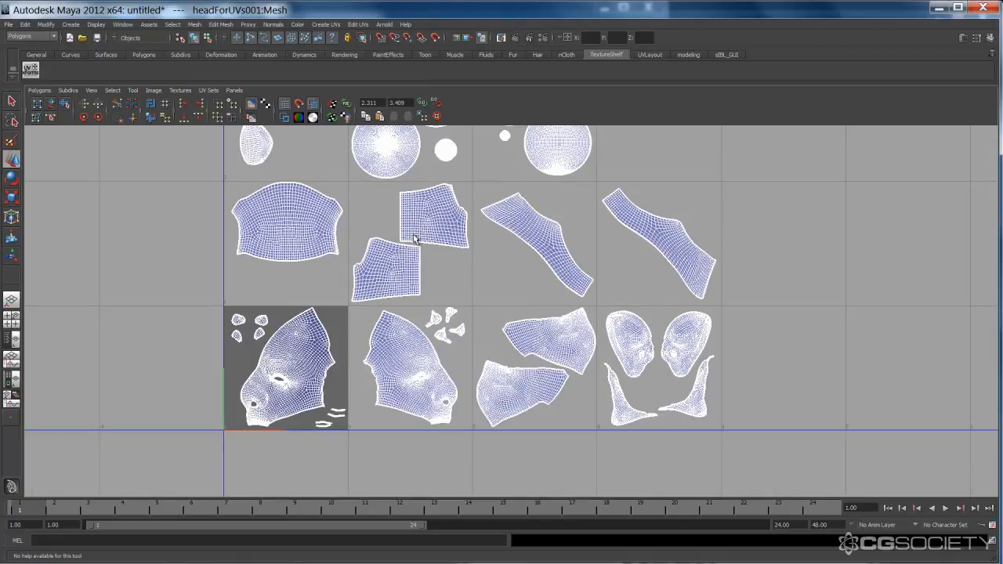
key("space")
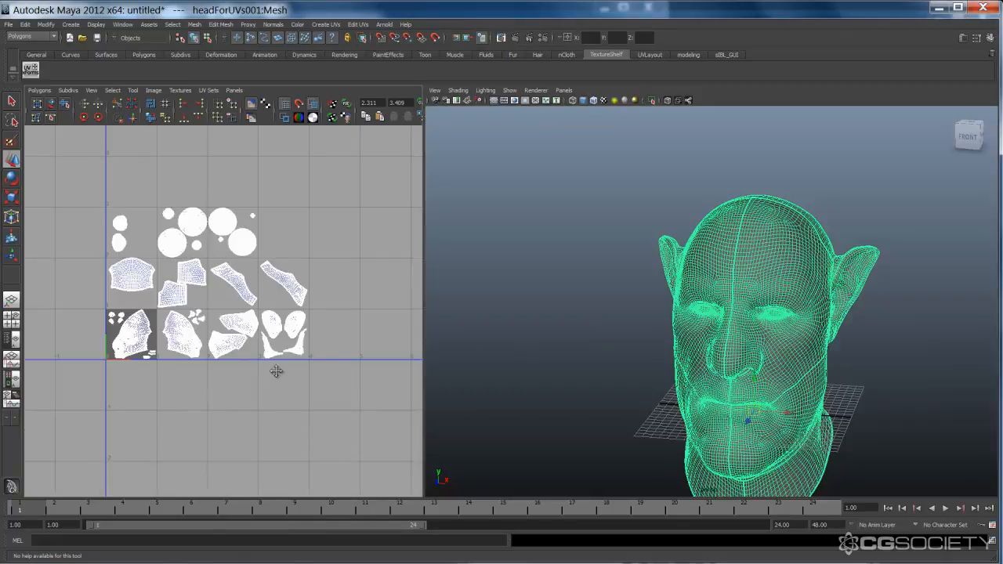
- Examine the shaded head from a three-quarter view, and reselect it to compare it with its UV layout
middle_click_drag(276, 371, 268, 370, "alt")
middle_click_drag(638, 347, 601, 298, "alt")
left_click_drag(601, 298, 562, 331, "alt")
left_click(562, 331)
middle_click_drag(614, 340, 620, 341, "alt")
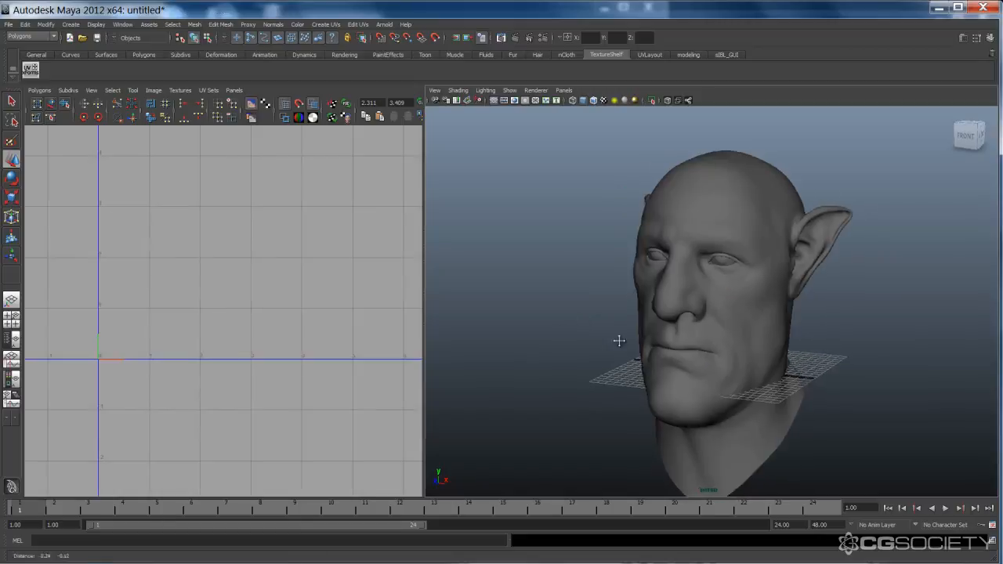
left_click_drag(620, 341, 634, 311, "alt")
left_click(779, 377)
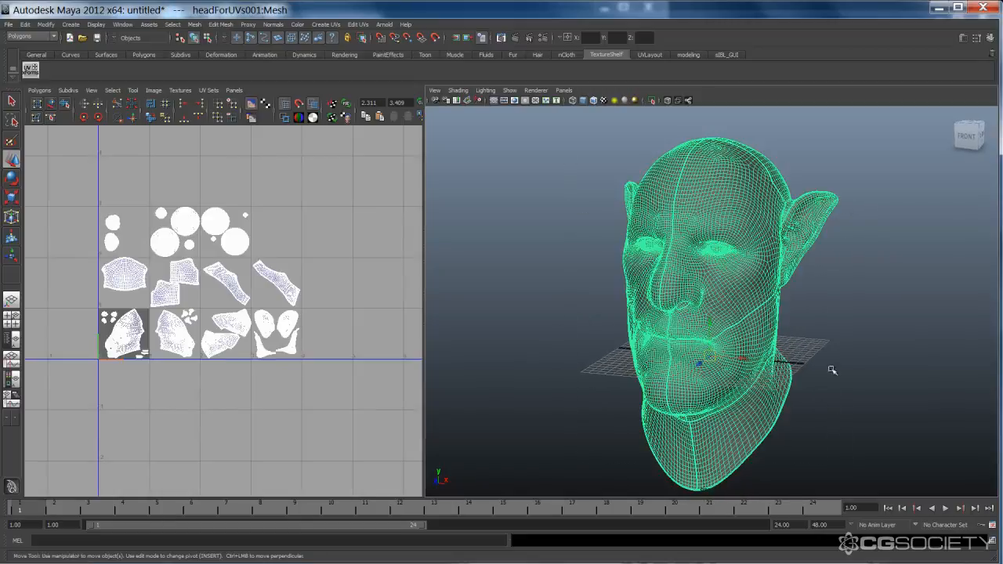
middle_click_drag(280, 405, 294, 418, "alt")
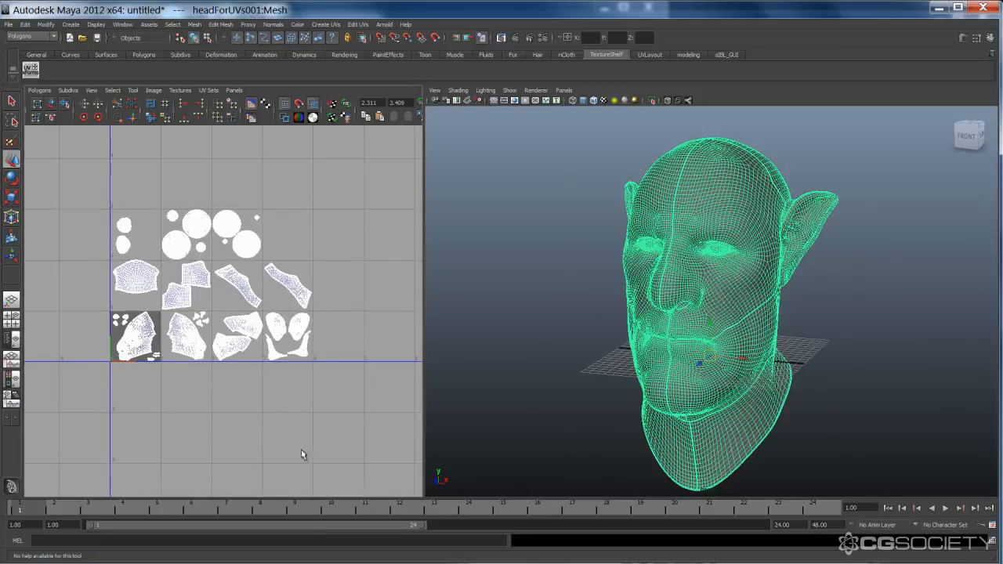